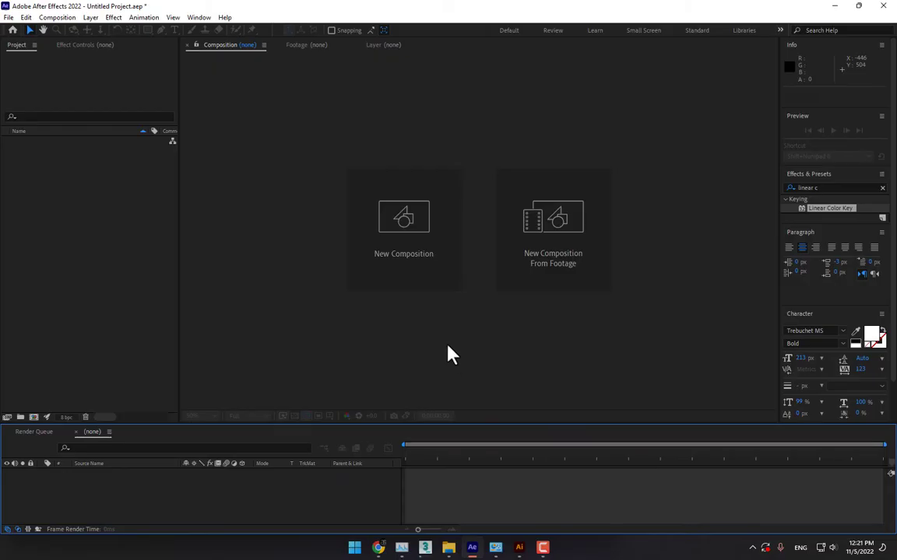
- Create a 1280 x 720 px composition named Logo Particles, five seconds long at 29.97 fps
left_click(423, 232)
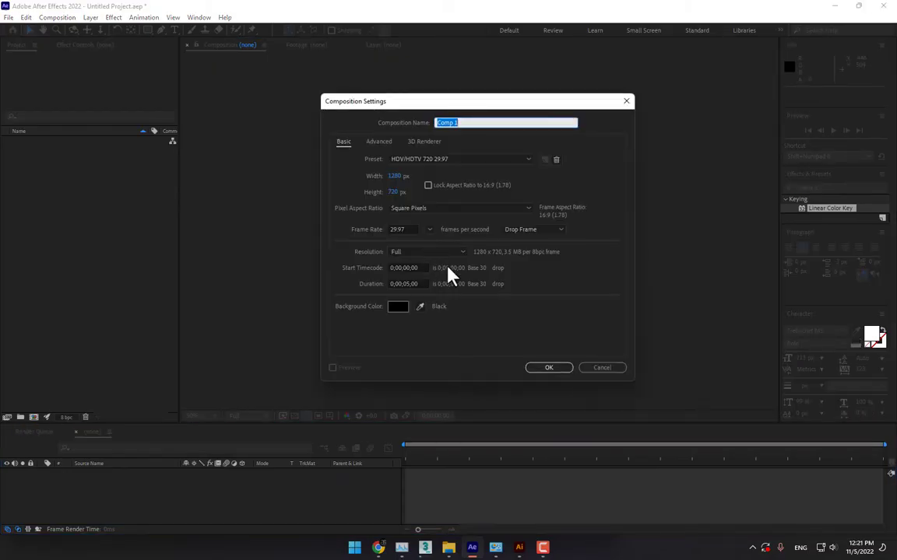
type("Logo Particles")
left_click(543, 368)
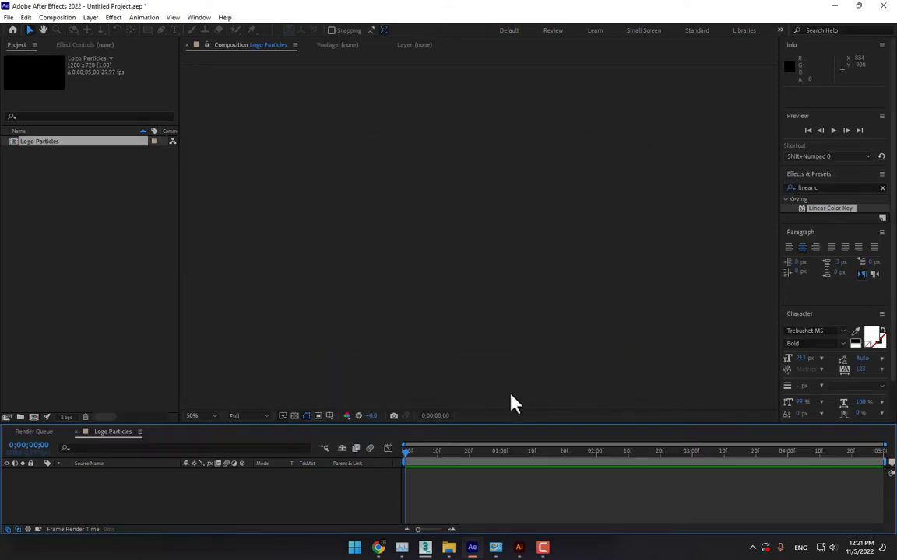
left_click(201, 416)
left_click(211, 237)
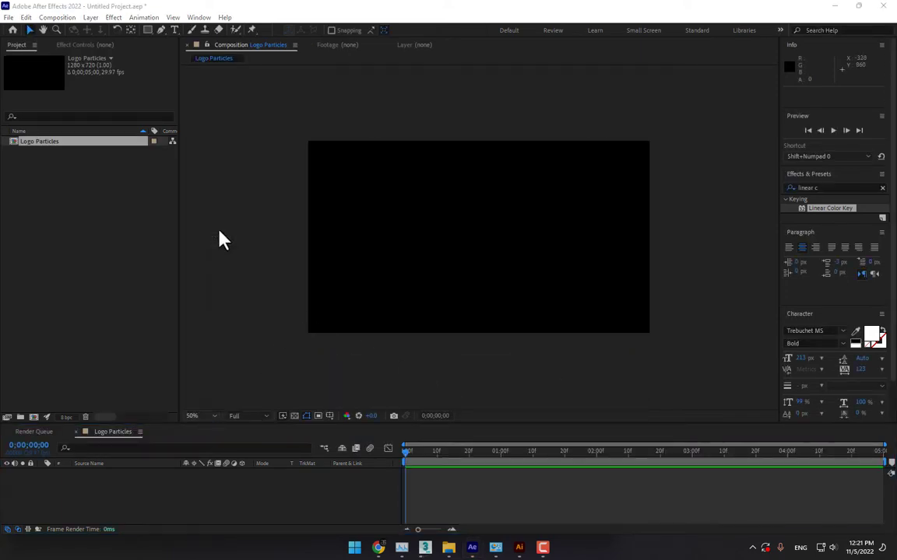
- Import the Al Jazeera logo PNG from the Desktop into the composition and scale its layer to 66%
double_click(109, 276)
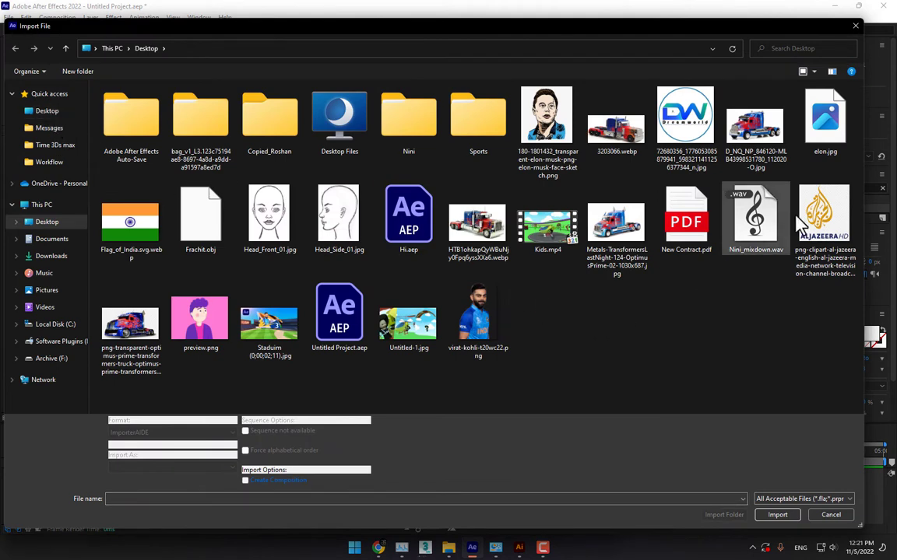
double_click(827, 221)
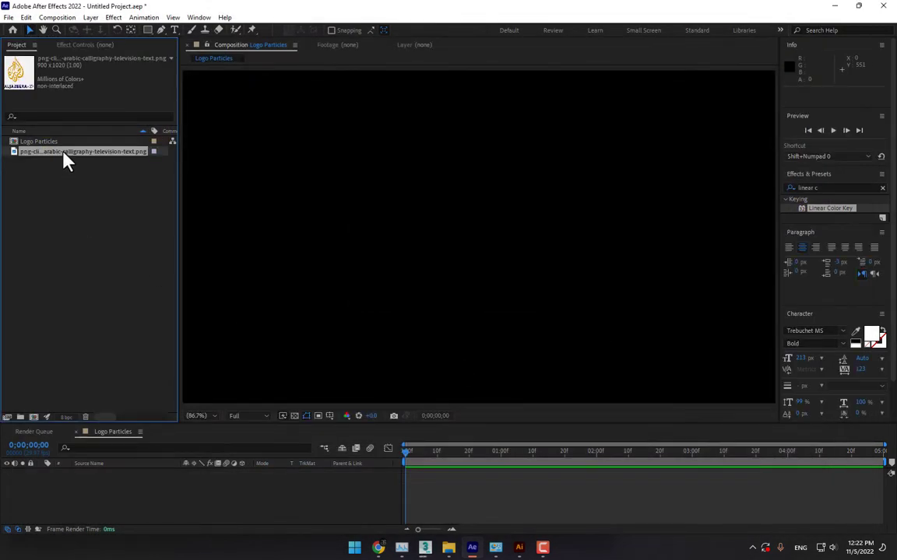
left_click_drag(65, 155, 498, 233)
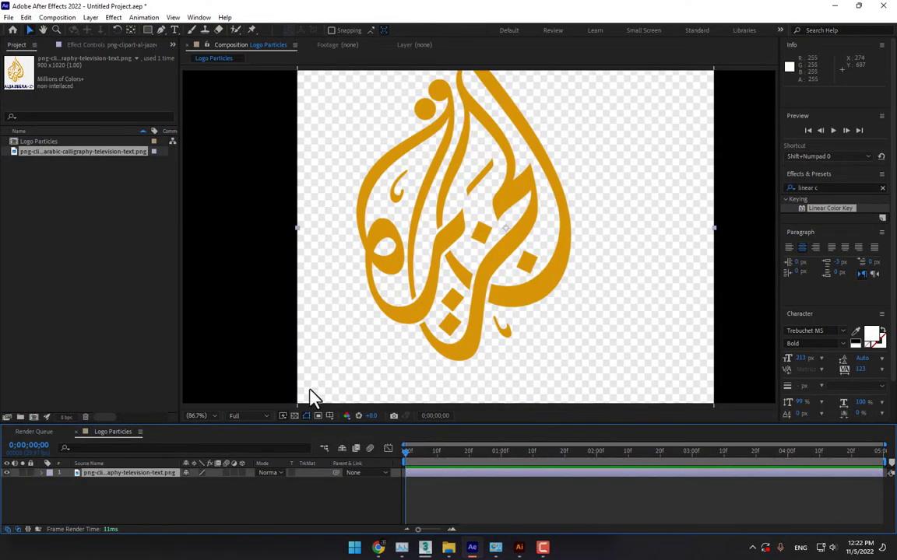
key("s")
left_click_drag(210, 481, 201, 482)
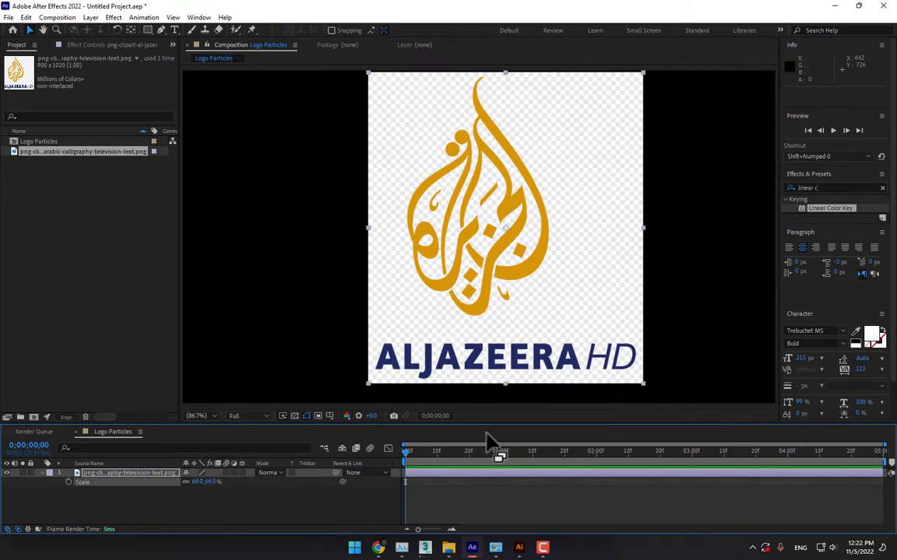
- Switch to Illustrator and open the Al Jazeera logo PNG from the Desktop
left_click(519, 547)
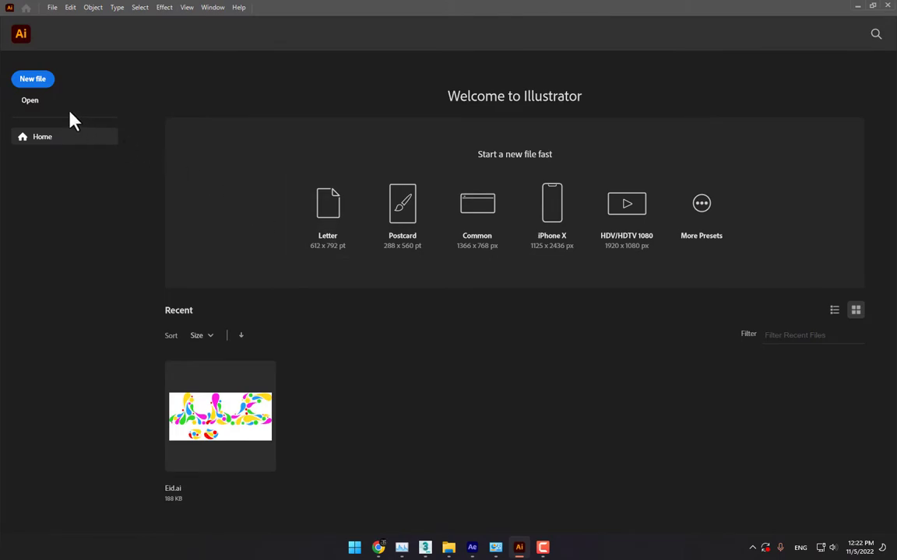
left_click(31, 102)
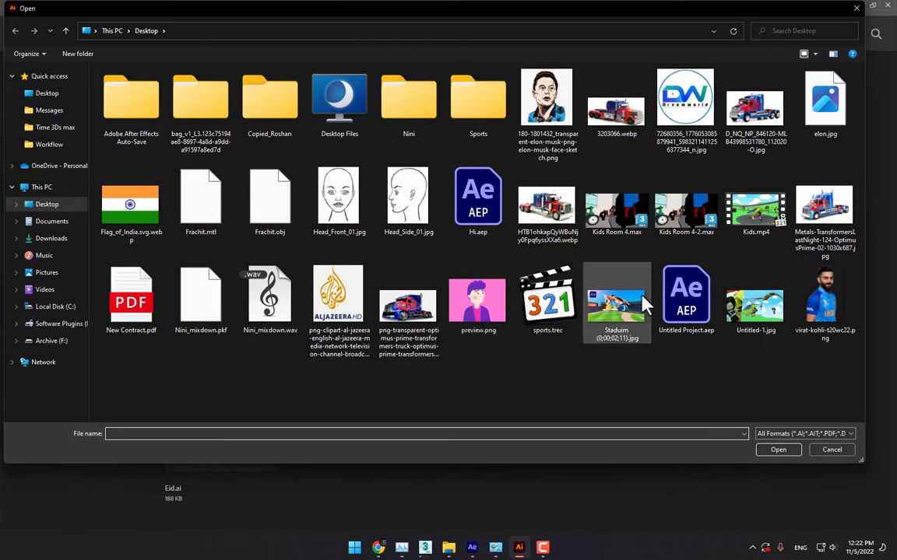
double_click(316, 295)
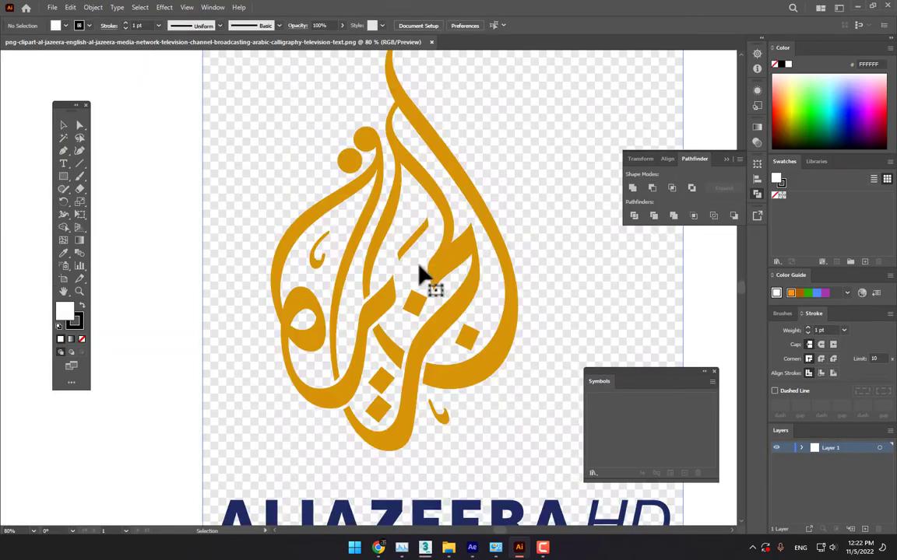
- Crop the logo image to about 679 x 856 pt so that only the orange emblem remains without the wordmark
left_click(410, 320)
scroll(424, 315, "down", 2)
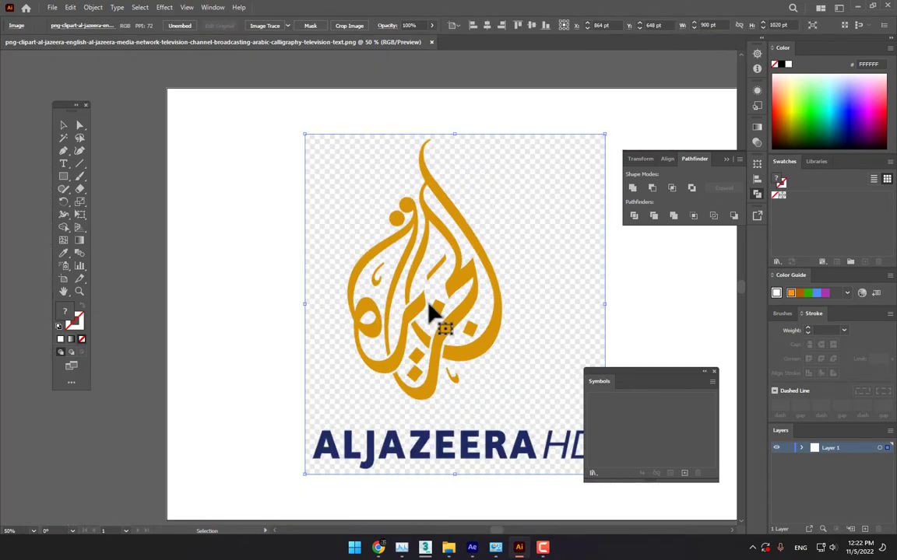
left_click_drag(477, 294, 344, 264)
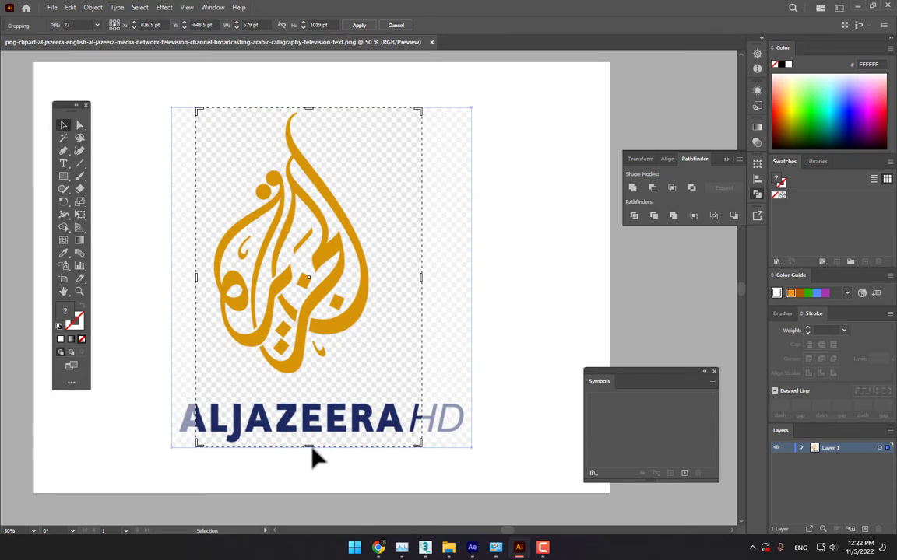
left_click_drag(310, 449, 309, 390)
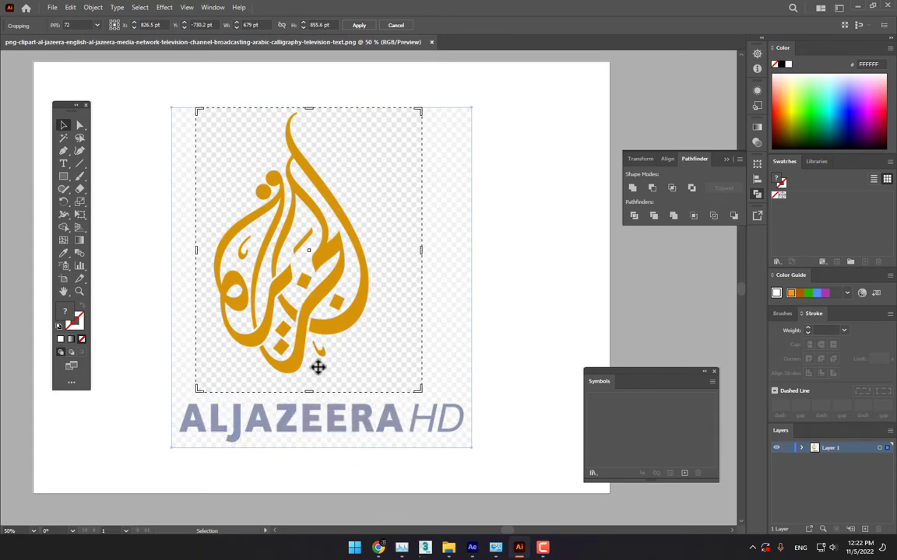
left_click(359, 24)
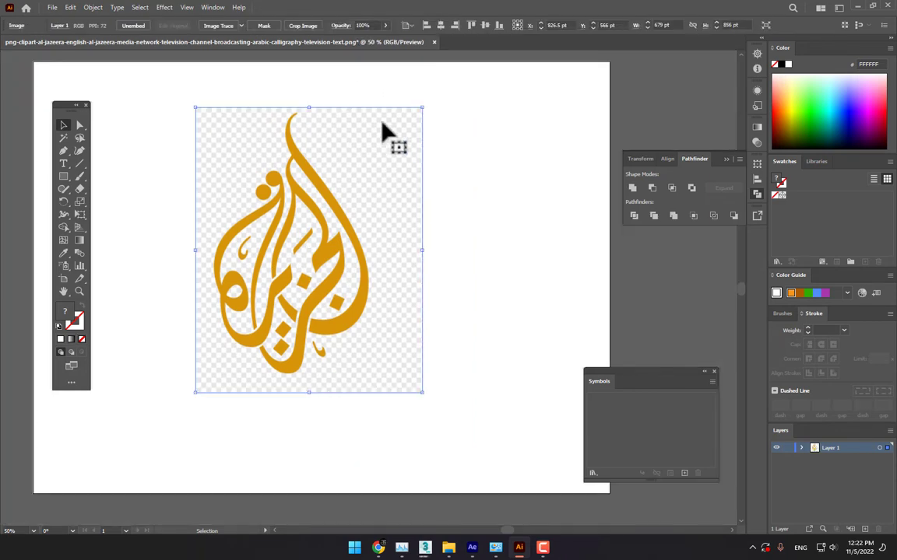
- Image-trace the cropped emblem with the 3 Colors preset and expand the tracing into paths
left_click(242, 25)
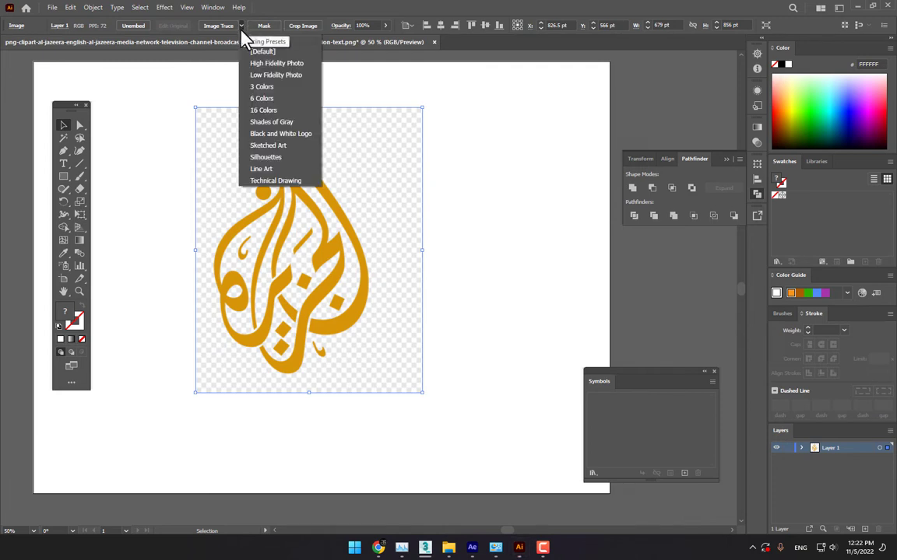
left_click(277, 92)
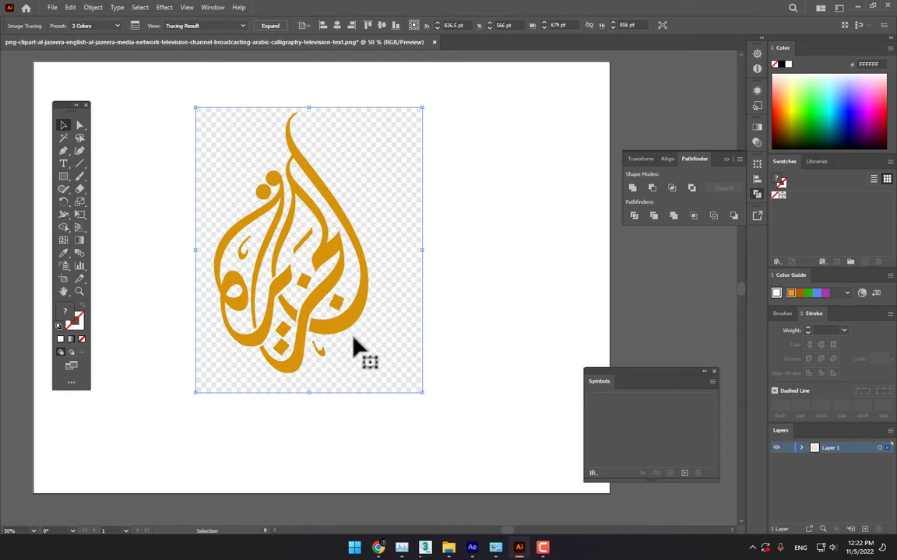
left_click(272, 25)
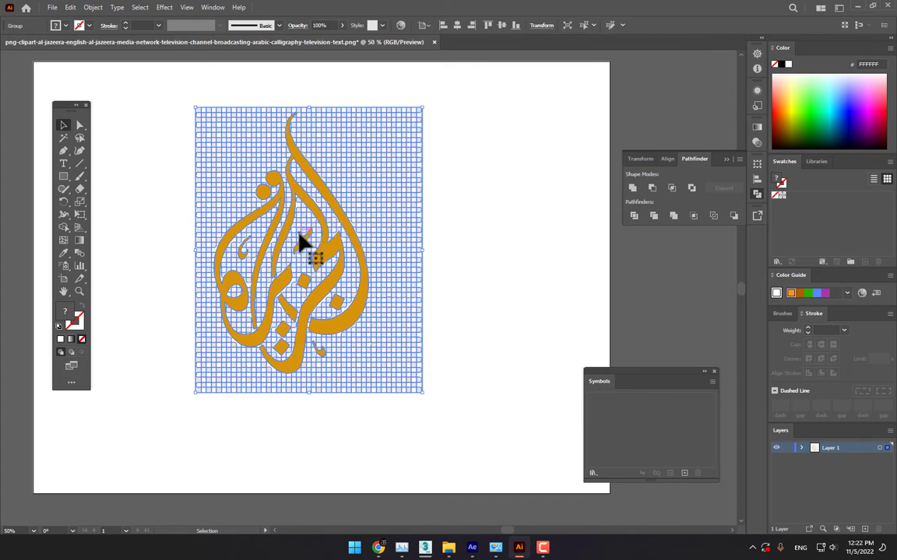
- Ungroup the expanded tracing and select all the orange emblem shapes with the Magic Wand
right_click(304, 185)
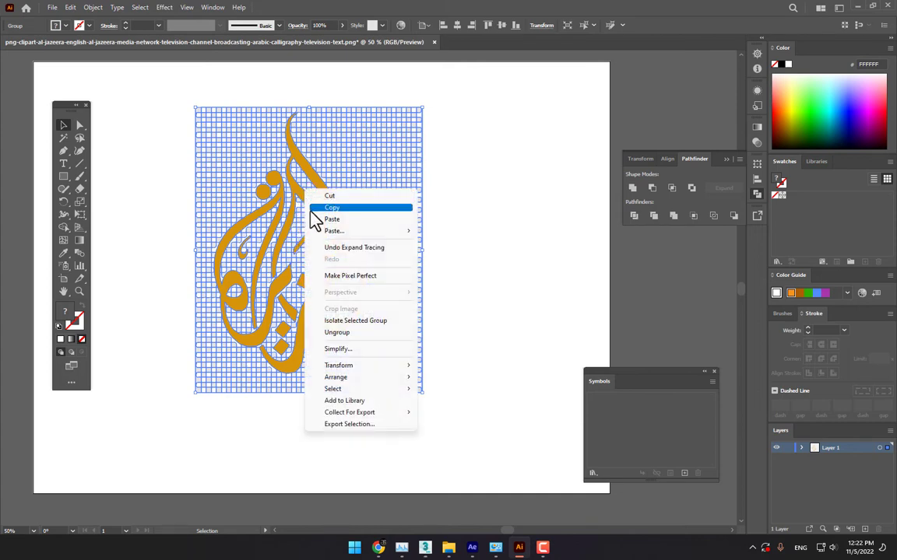
left_click(347, 332)
right_click(350, 333)
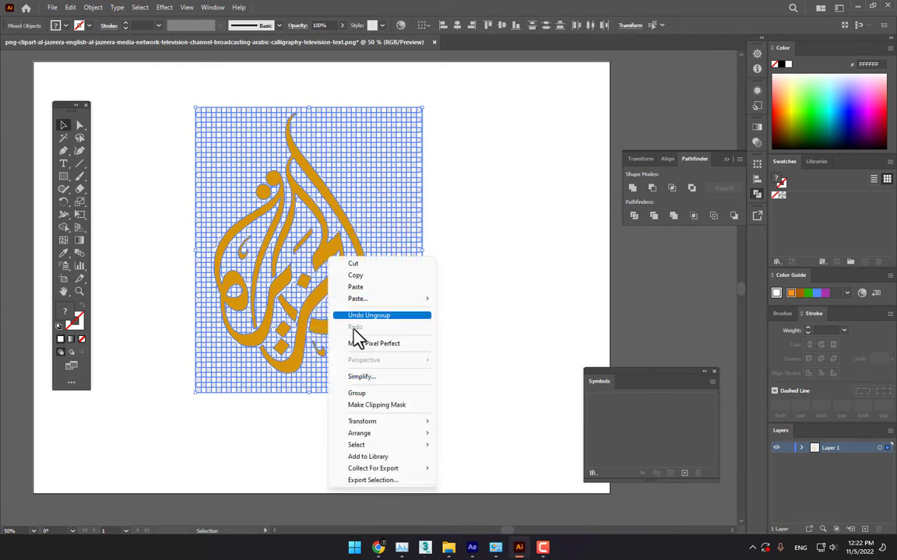
left_click(459, 358)
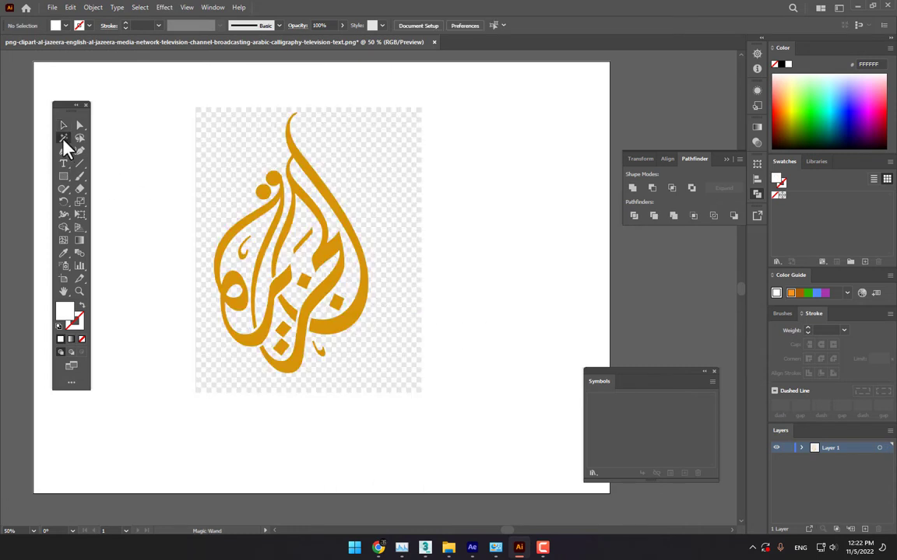
left_click(252, 222)
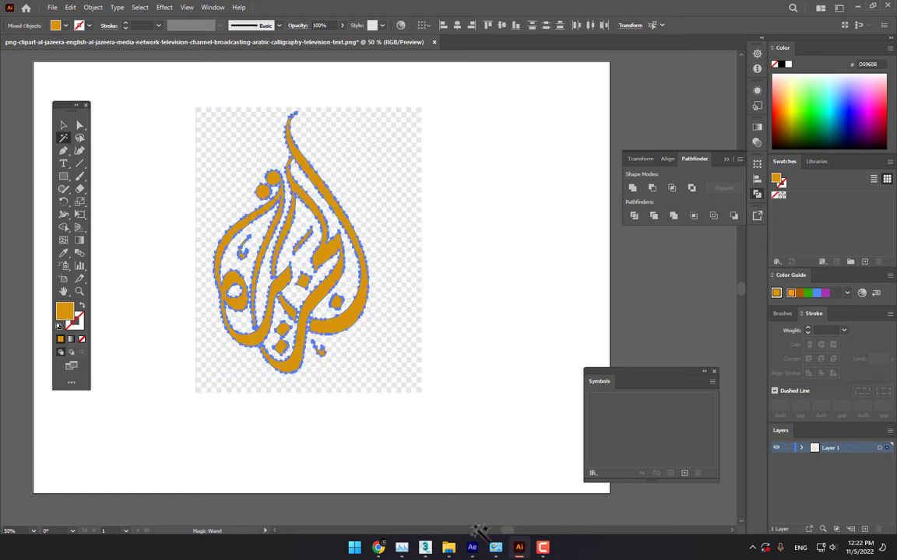
- Switch to After Effects and delete the logo PNG layer from the composition
left_click(472, 548)
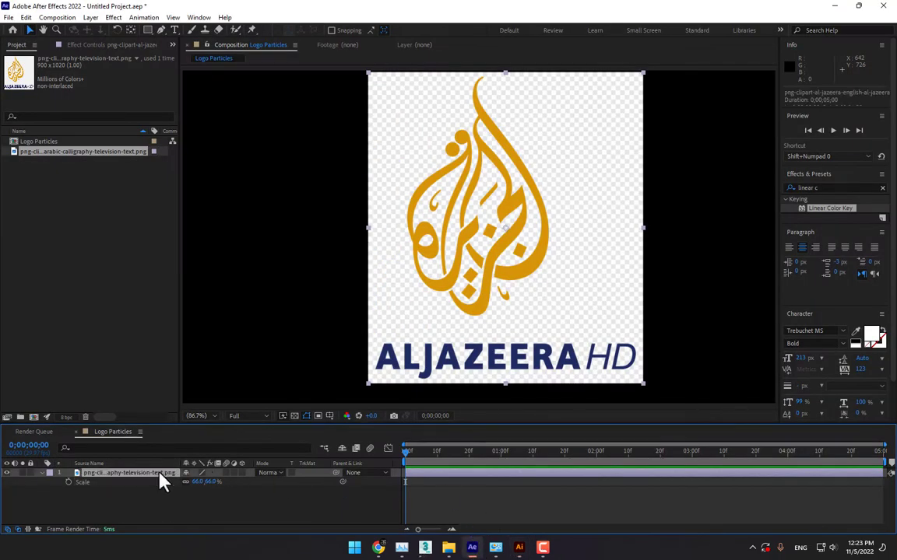
key("Delete")
- Create an orange 1280 x 720 px solid named Logo and paste the copied emblem paths onto it as masks
key("ctrl+y")
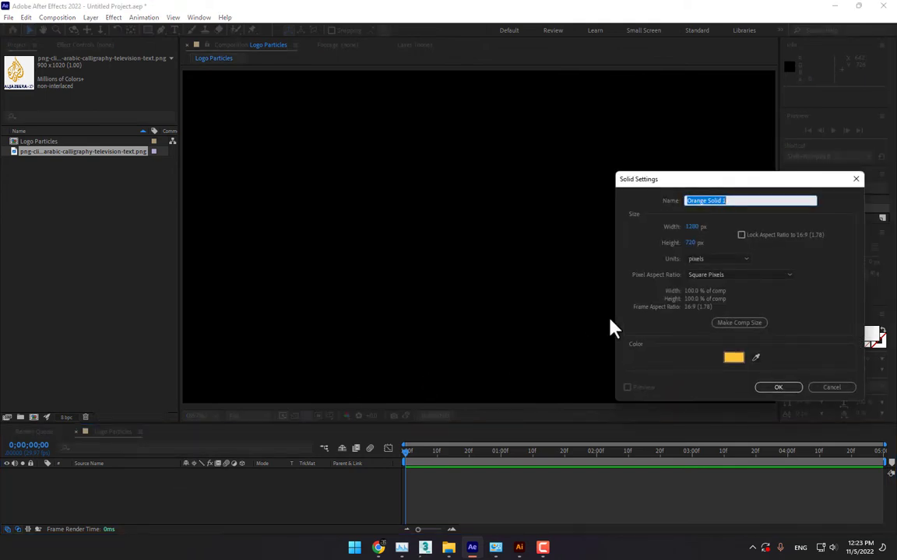
type("Logo")
key("Return")
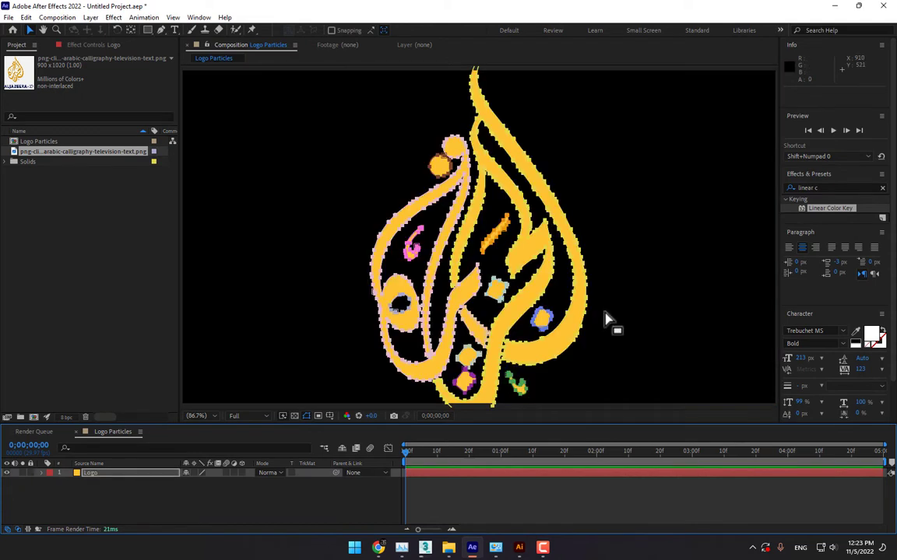
- Scale the masked Logo layer down to 83% so that the emblem's outline fits inside the frame
left_click(390, 486)
scroll(510, 280, "down", 2)
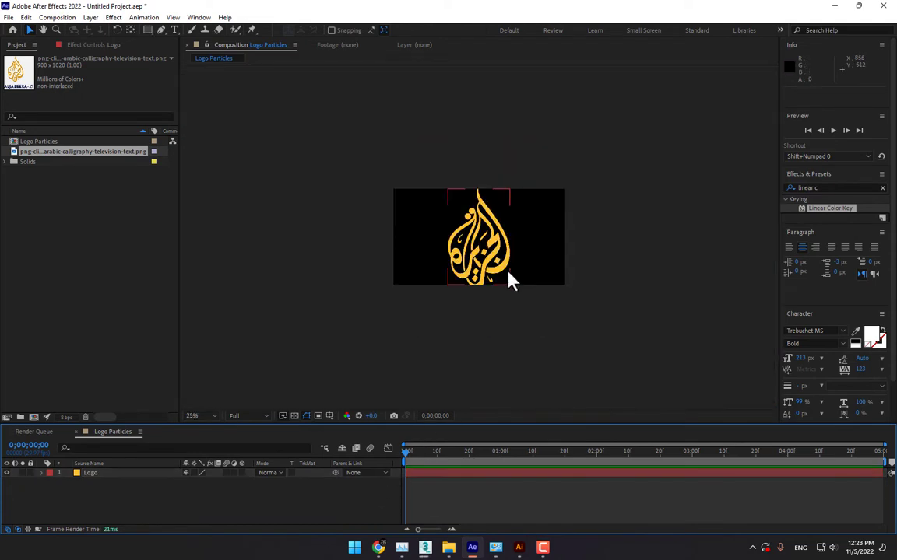
left_click(127, 475)
key("s")
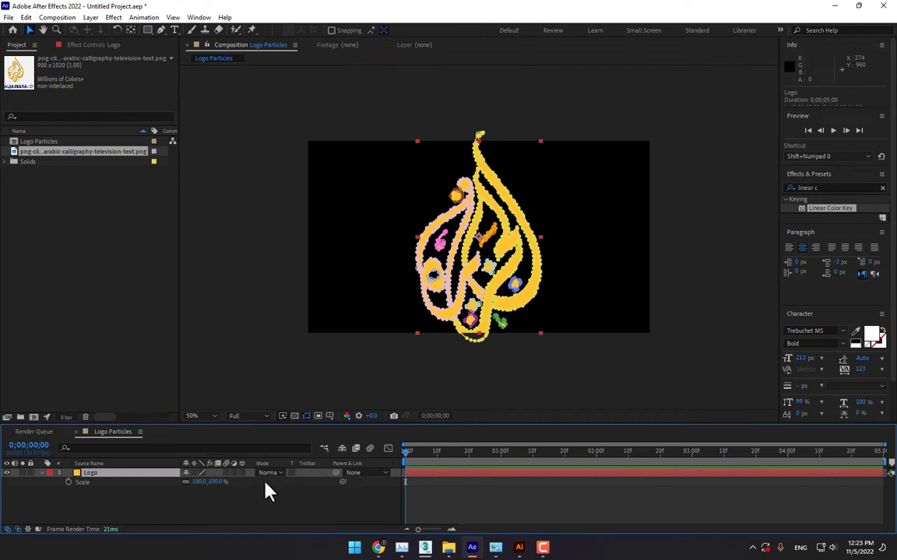
left_click_drag(221, 481, 187, 482)
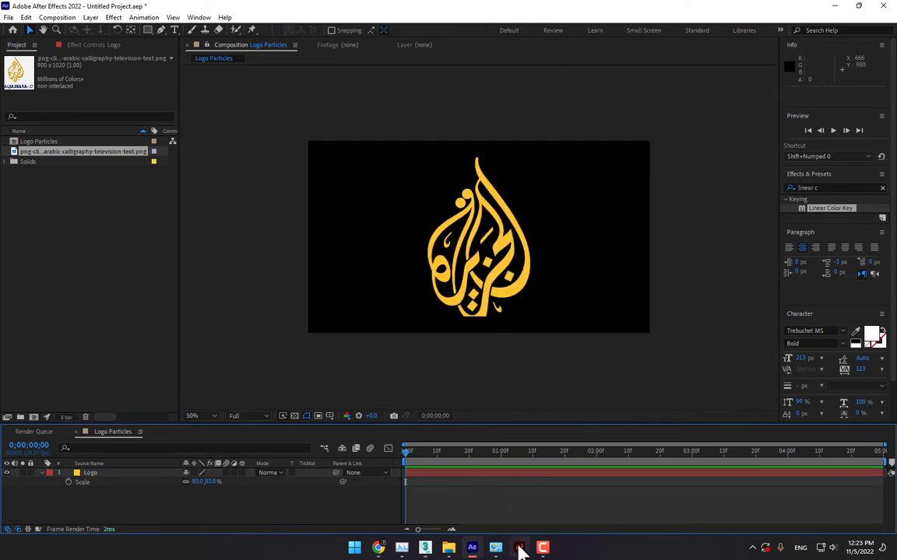
- Check the emblem selection in Illustrator, return to After Effects and delete the scaled Logo layer
left_click(519, 547)
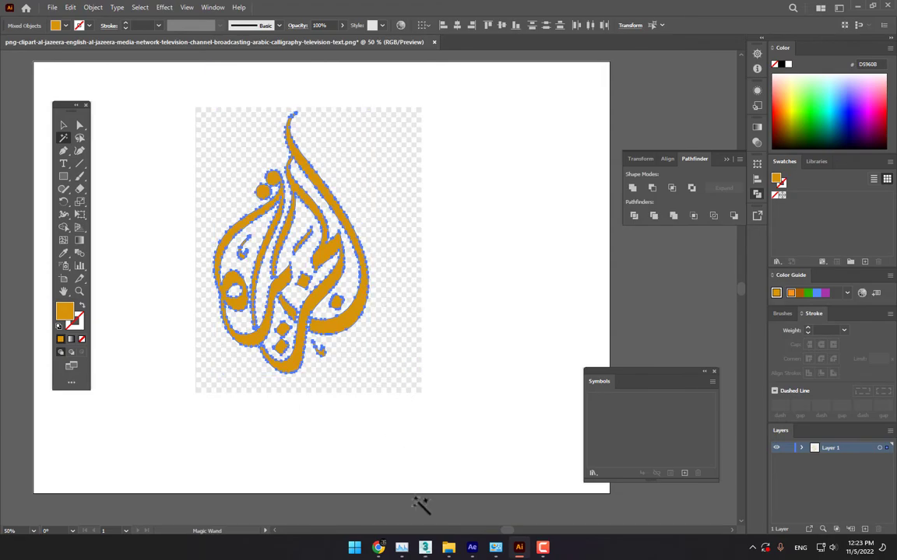
left_click(472, 548)
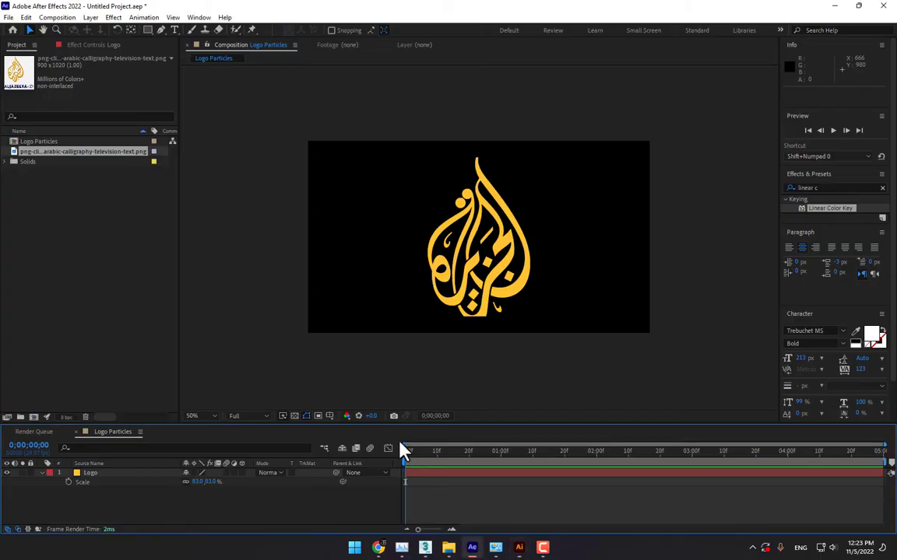
left_click(102, 472)
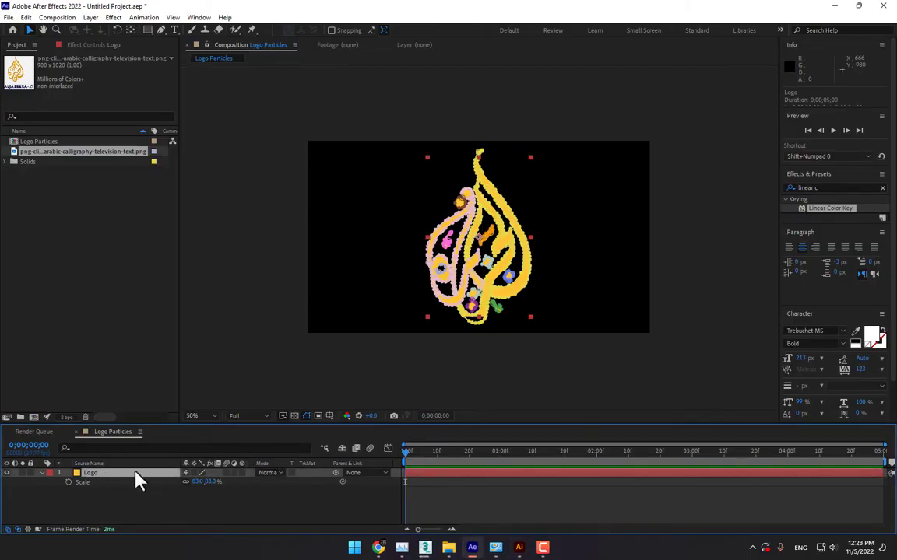
key("ctrl+v")
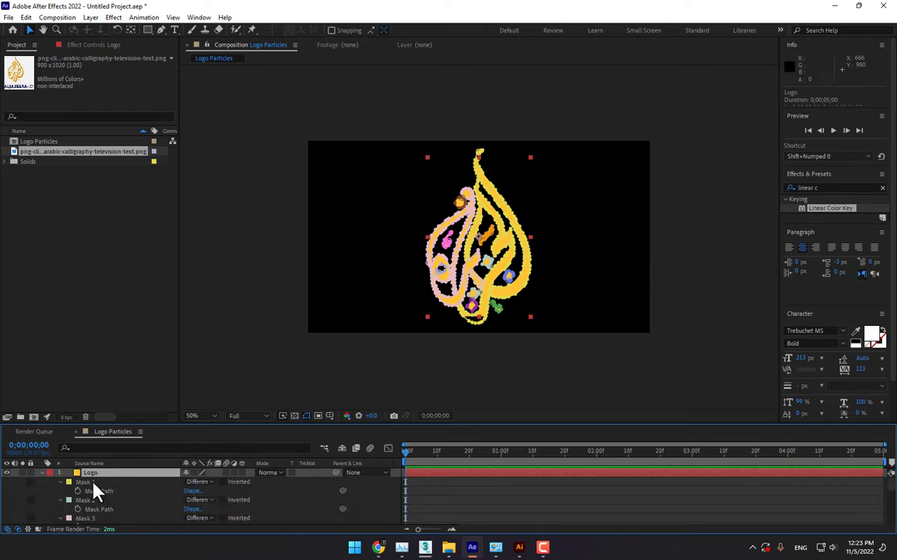
key("Delete")
- Add a new orange 1280 x 720 px solid named Logo and mask it with the copied emblem paths
key("ctrl+y")
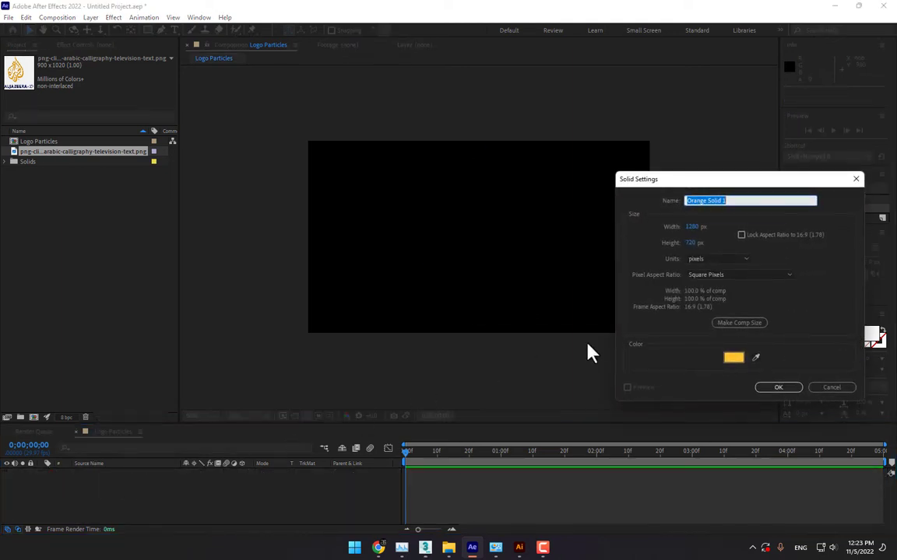
type("Logo")
left_click(771, 383)
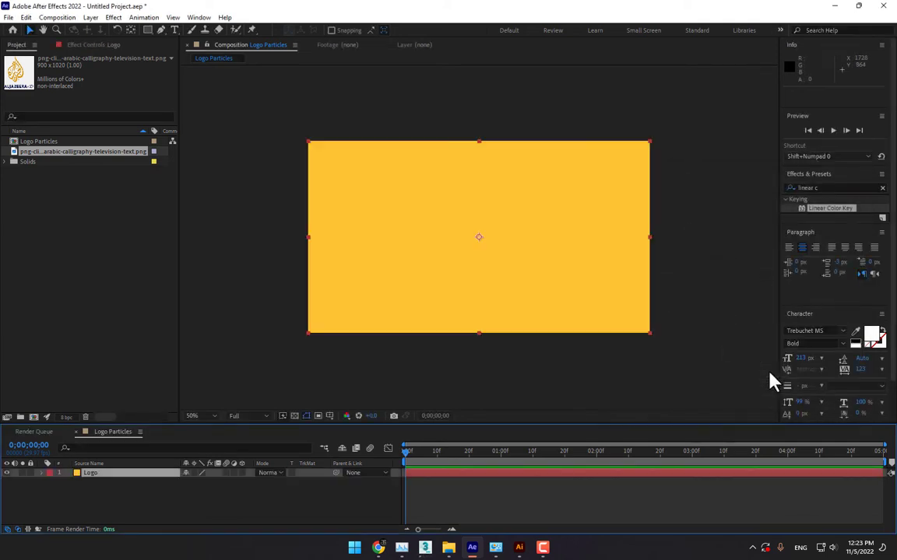
key("ctrl+v")
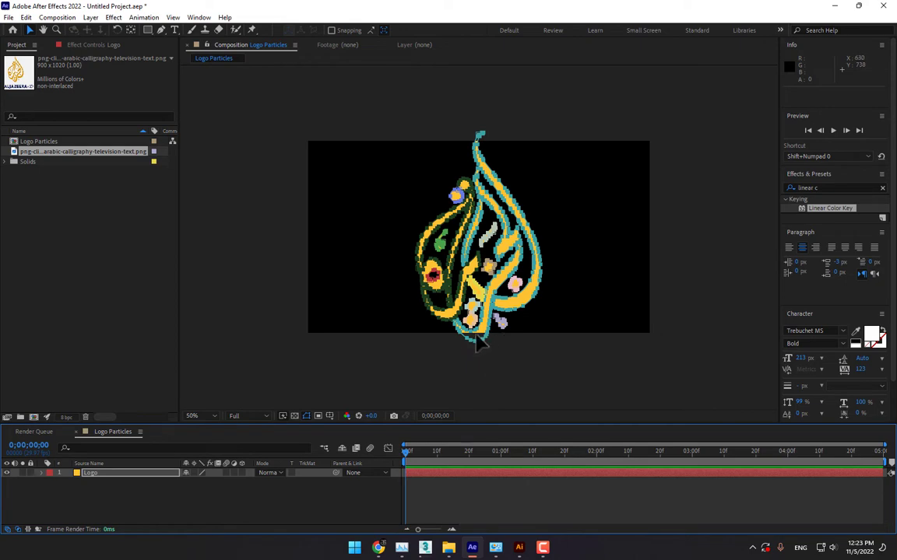
- In Illustrator, move the selected emblem paths onto the blank artboard area beside the image and scale them down proportionally by about a third
left_click(519, 547)
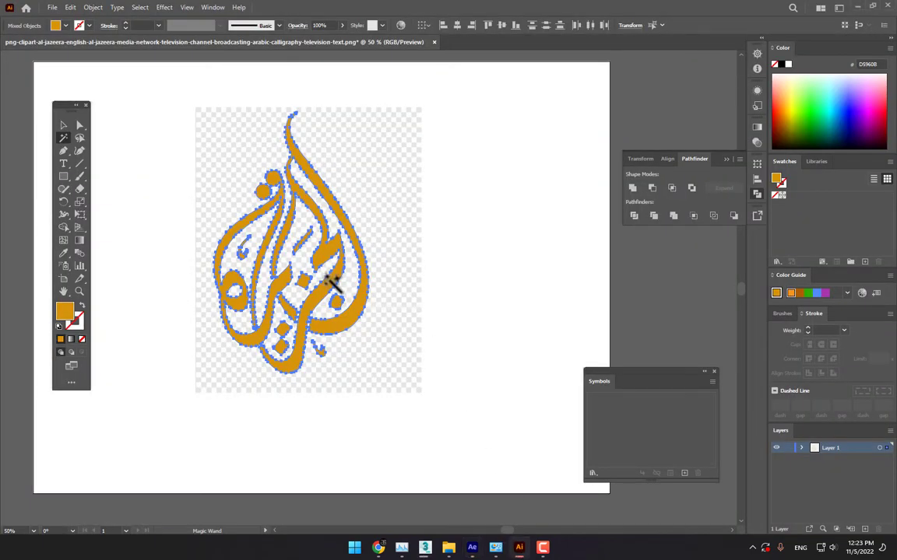
key("v")
scroll(331, 284, "down", 2)
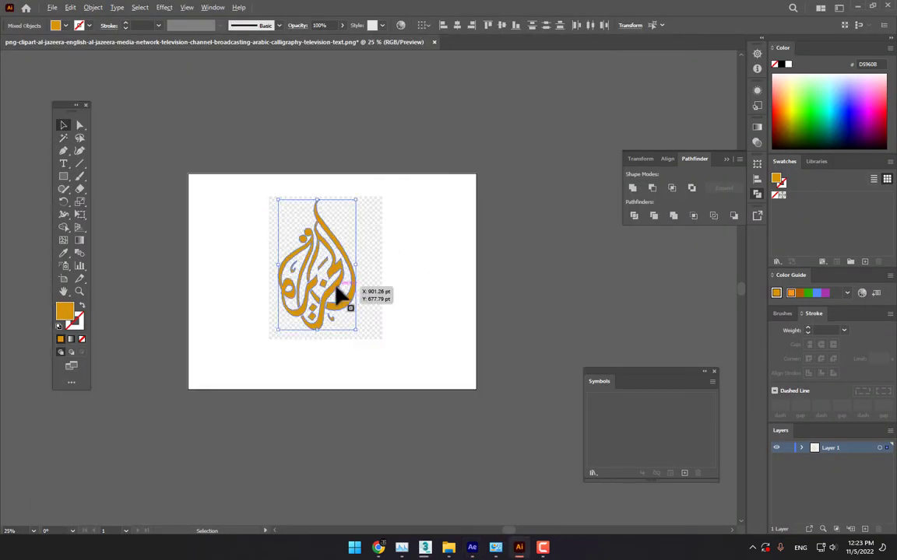
left_click_drag(334, 294, 462, 301)
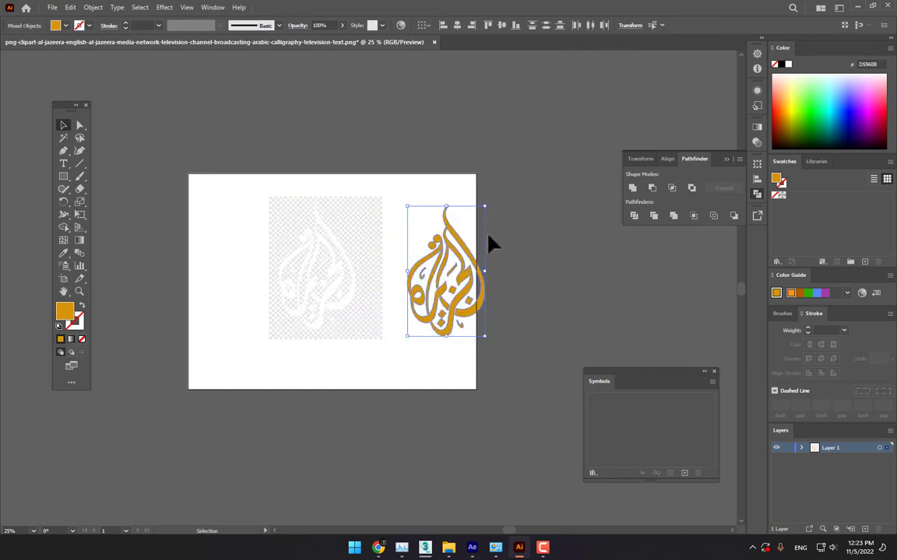
mouse_move(487, 208)
left_mouse_down()
mouse_move(474, 228)
mouse_move(482, 224)
left_mouse_up()
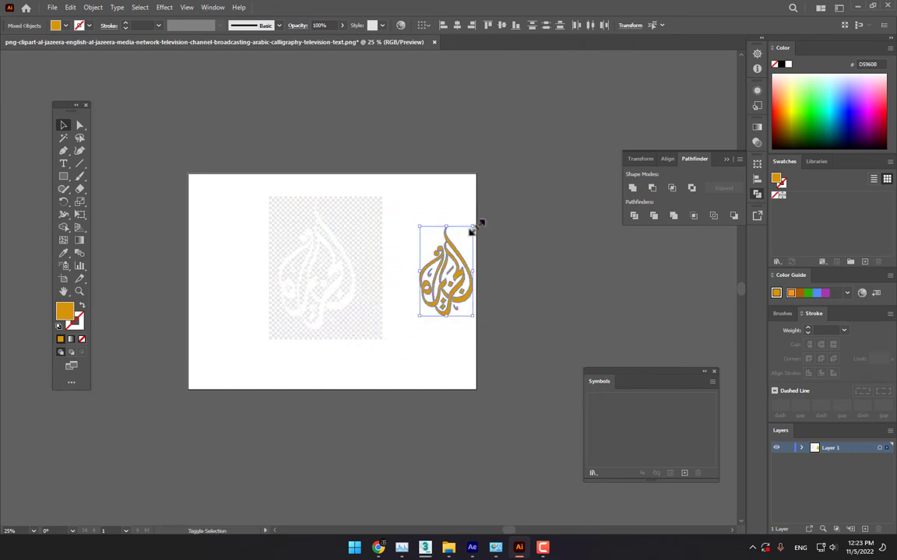
key("a")
key("v")
- Return to After Effects and replace the Logo solid's masks with the smaller emblem paths so they fit the frame
left_click(472, 547)
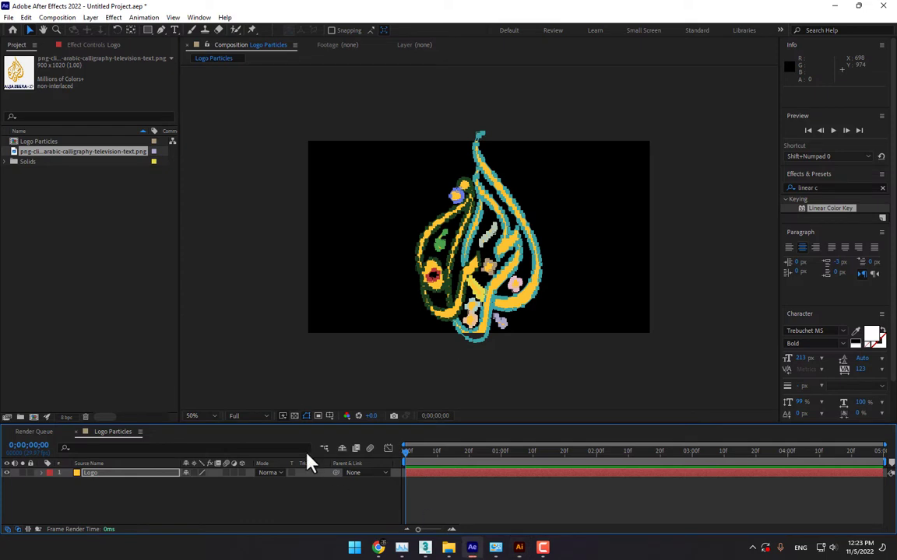
key("ctrl+v")
key("ctrl+v")
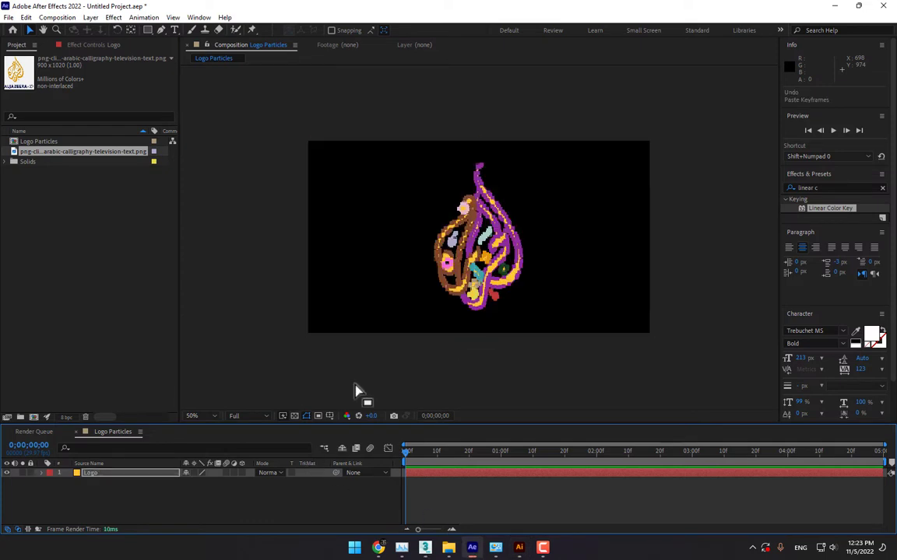
scroll(503, 243, "up", 1)
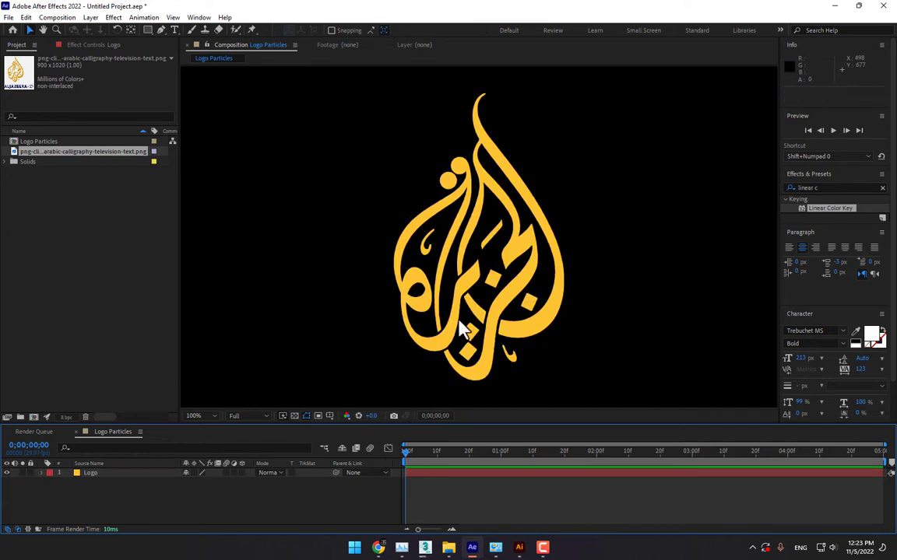
- Add a new orange 1280 x 720 px solid named Elements 3D above the Logo layer
right_click(224, 505)
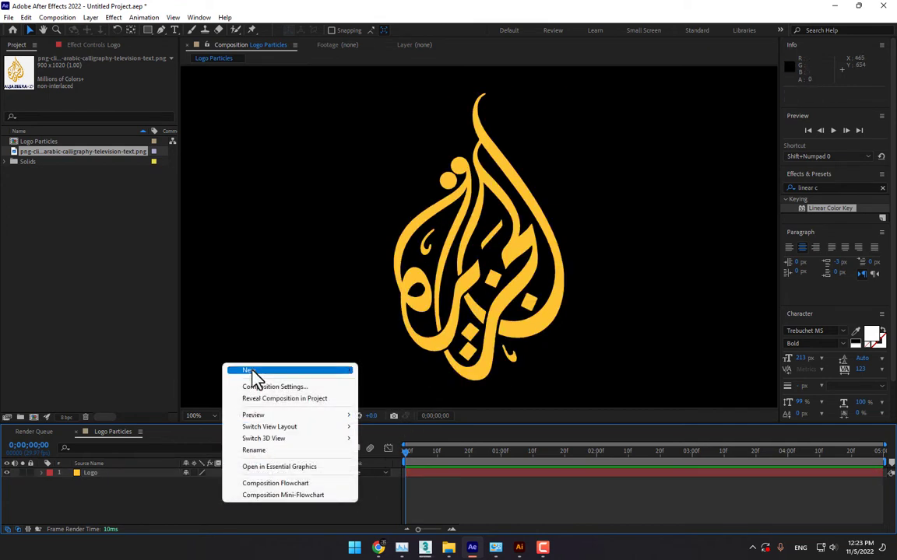
mouse_move(334, 374)
left_click(384, 398)
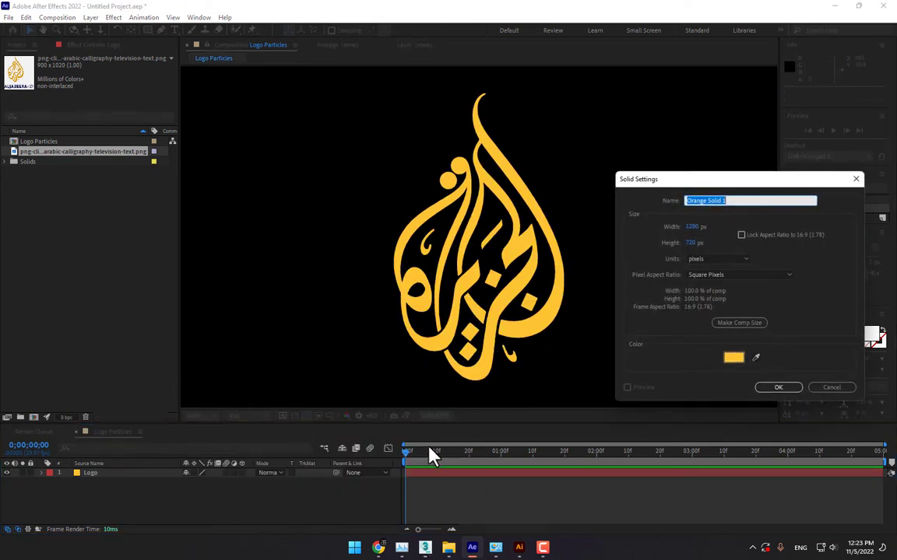
type("Elements 3D")
key("Return")
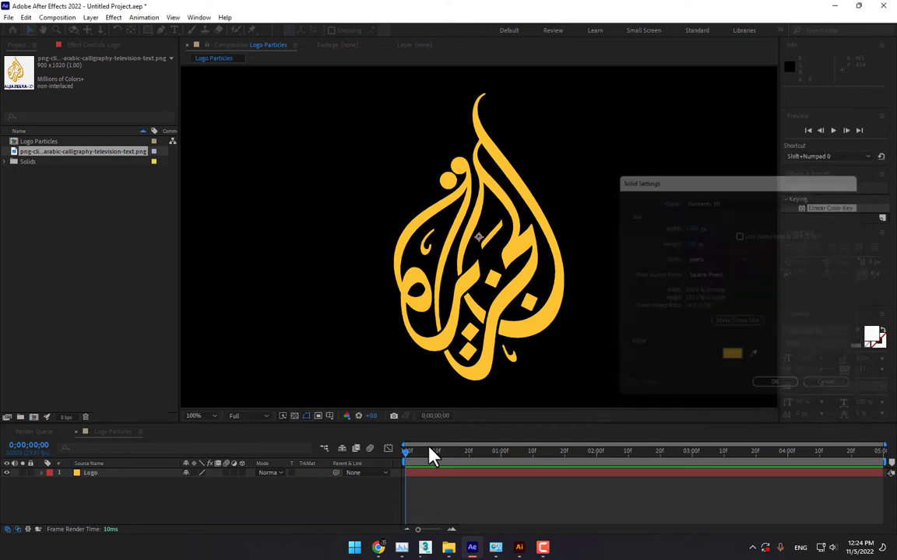
- Apply the Video Copilot Element effect to the Elements 3D layer and display its effect controls
left_click(113, 18)
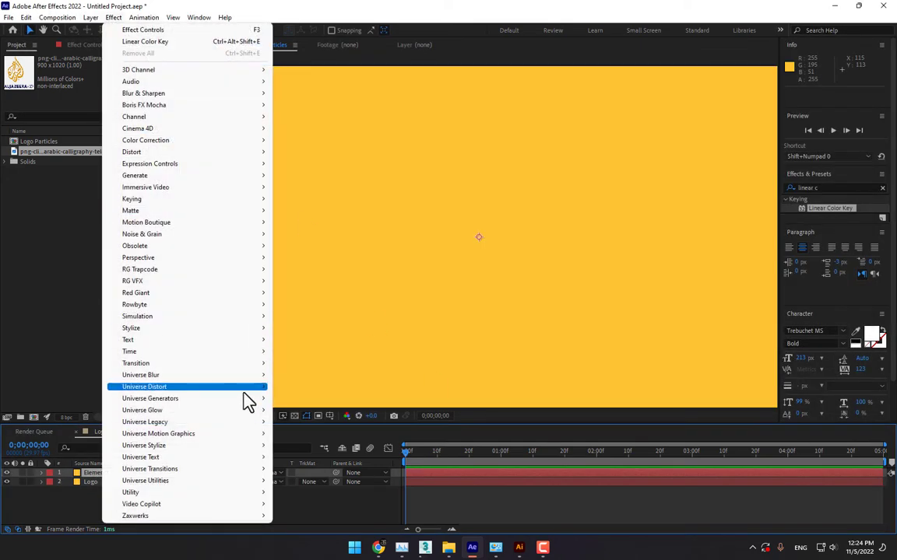
mouse_move(198, 504)
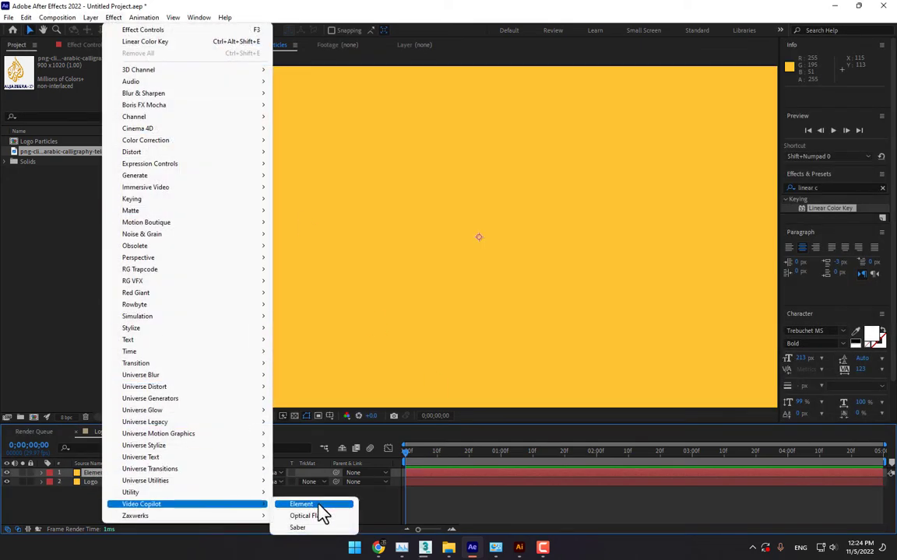
left_click(303, 505)
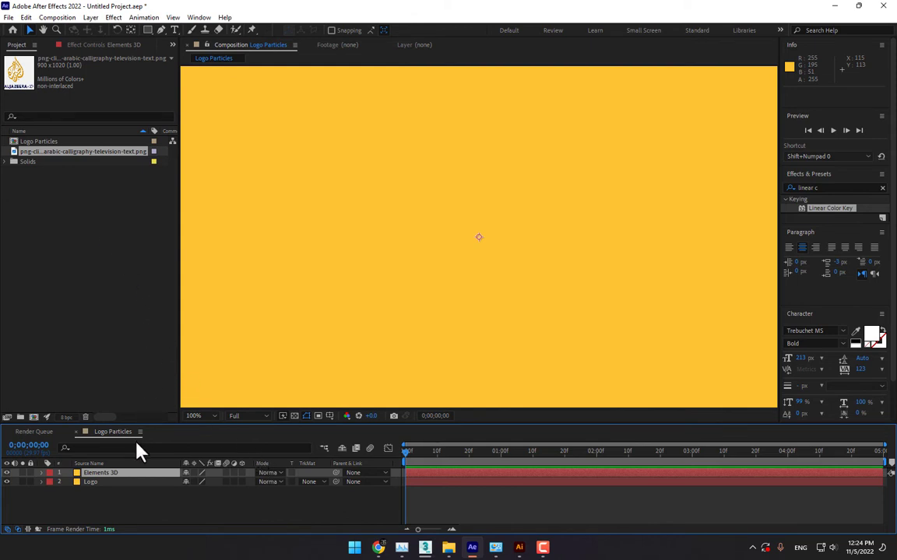
left_click(97, 49)
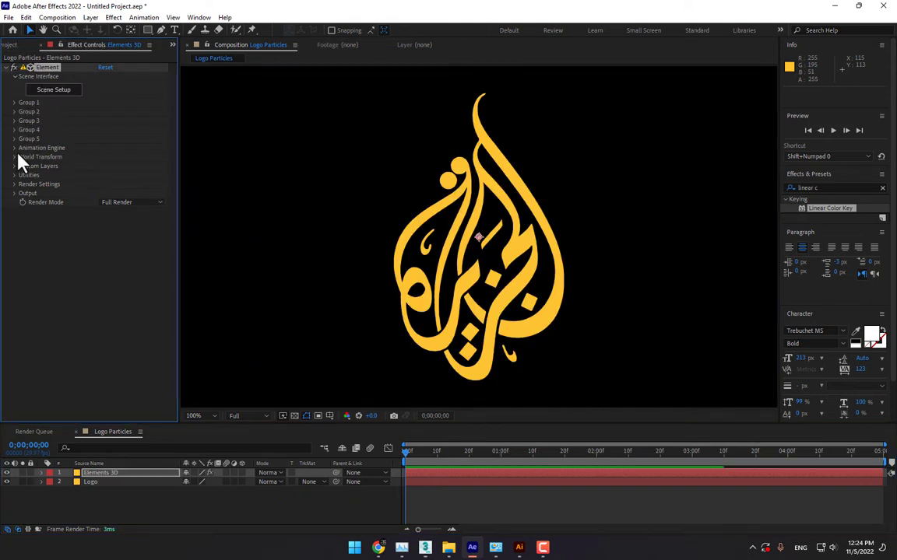
- In Element's custom text and masks settings, assign the Logo layer to Path Layer 1
left_click(13, 169)
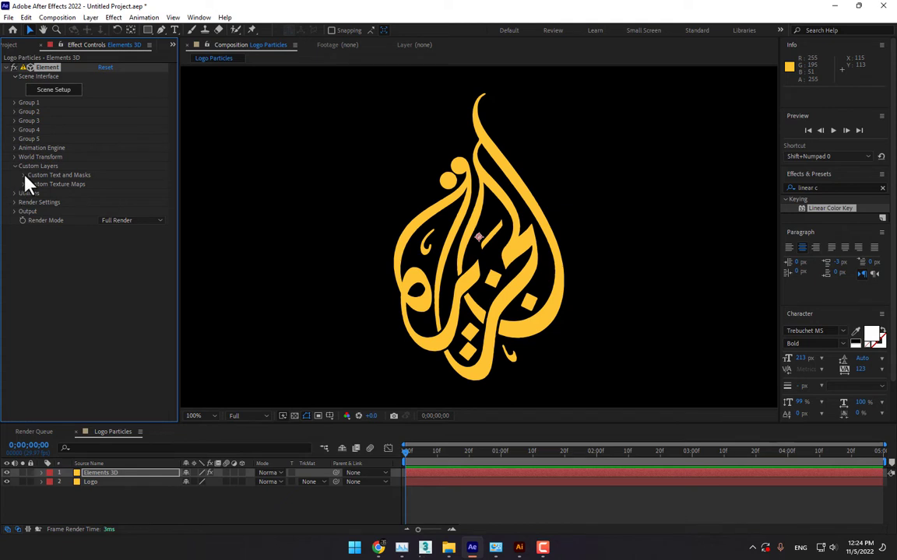
left_click(23, 176)
left_click(129, 186)
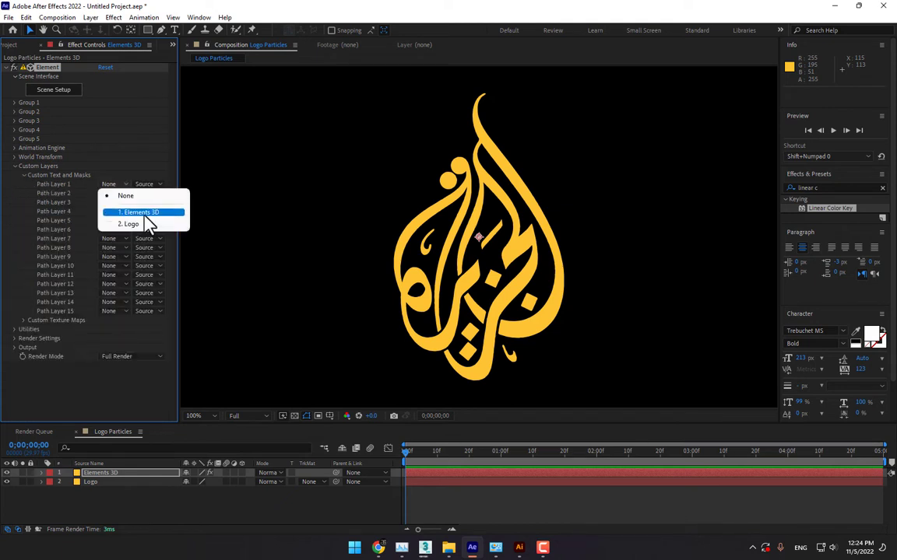
left_click(145, 224)
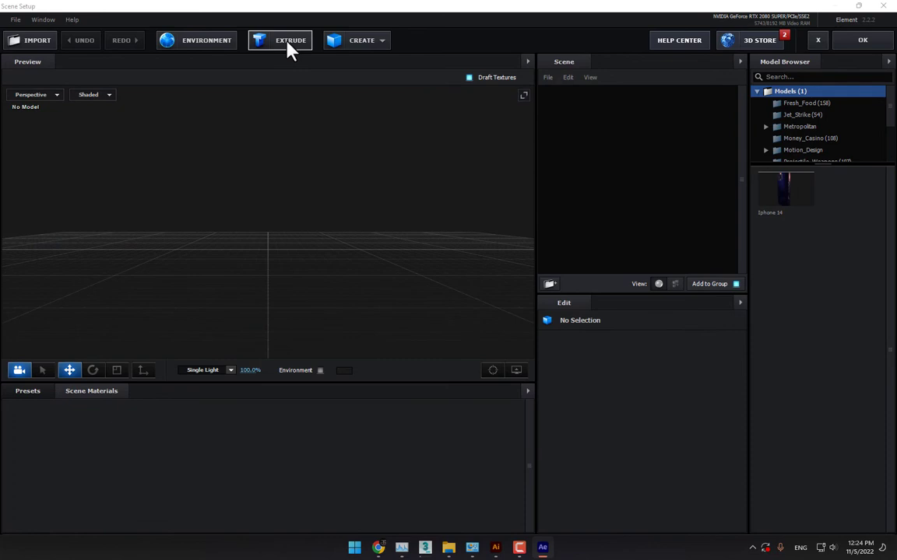
- In Element's Scene Setup, extrude the logo path and apply the gold material from the Physical presets to the model
left_click(289, 48)
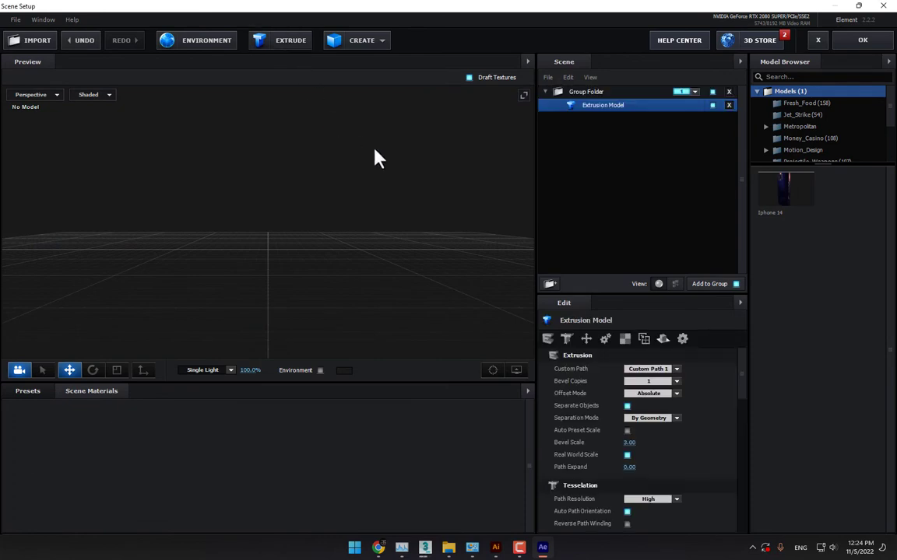
left_click_drag(333, 171, 57, 385)
left_click(30, 391)
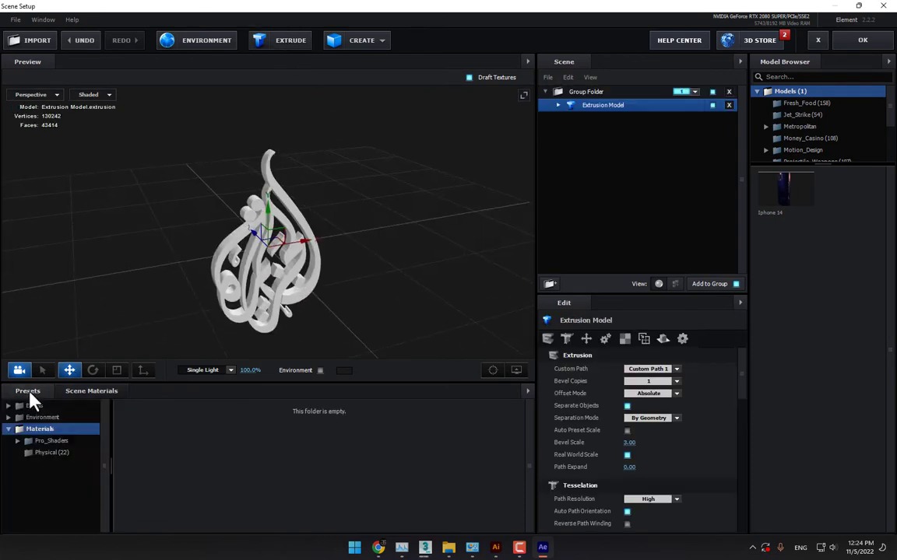
left_click(58, 454)
left_click_drag(159, 500, 296, 264)
left_click_drag(358, 278, 347, 217)
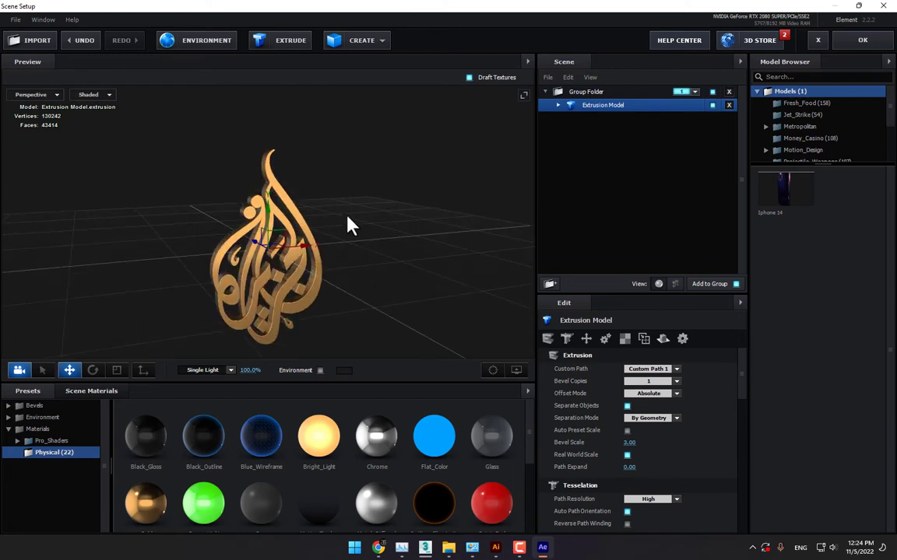
- Replace the scene's environment texture with Basic_2K_14.jpg
left_click(177, 43)
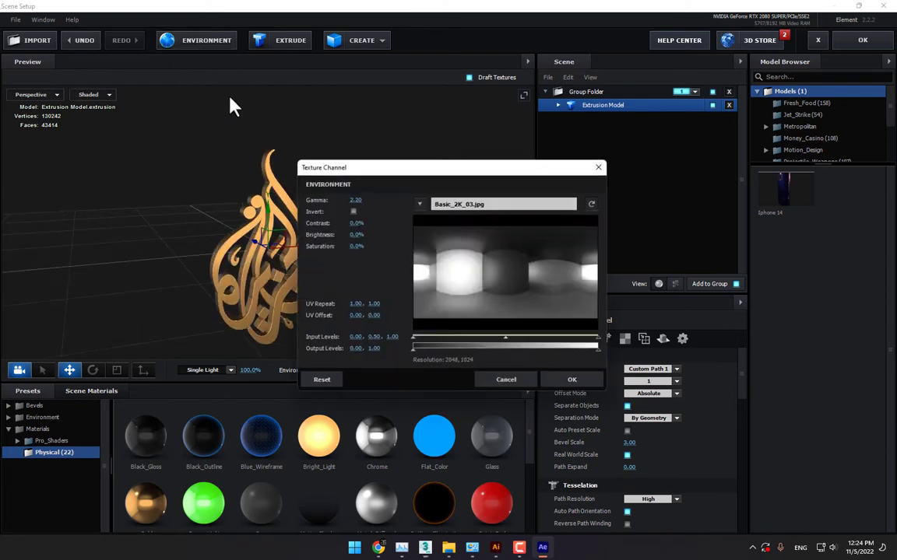
left_click(506, 205)
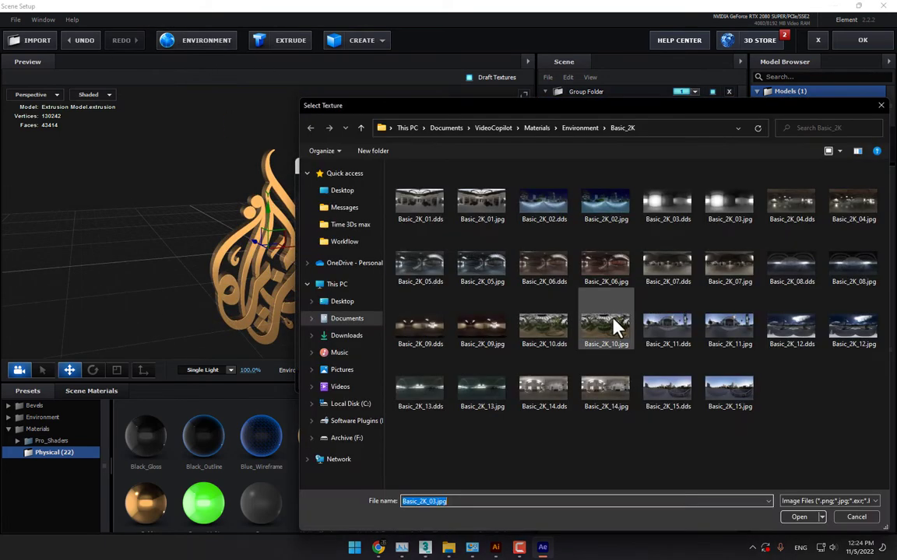
left_click(612, 405)
double_click(615, 408)
left_click(574, 383)
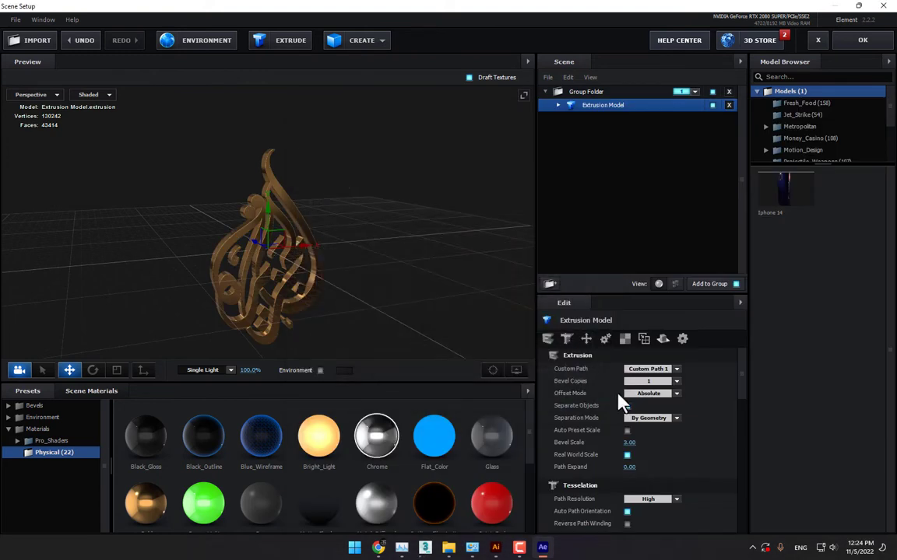
- Set the preview lighting to 360 and raise the extruded emblem along its vertical axis to sit higher above the grid
left_click(222, 371)
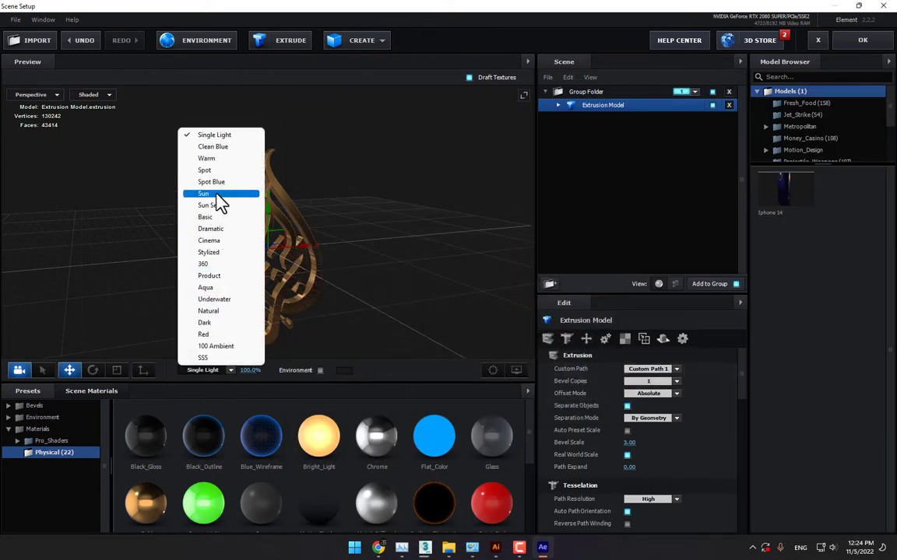
left_click(214, 265)
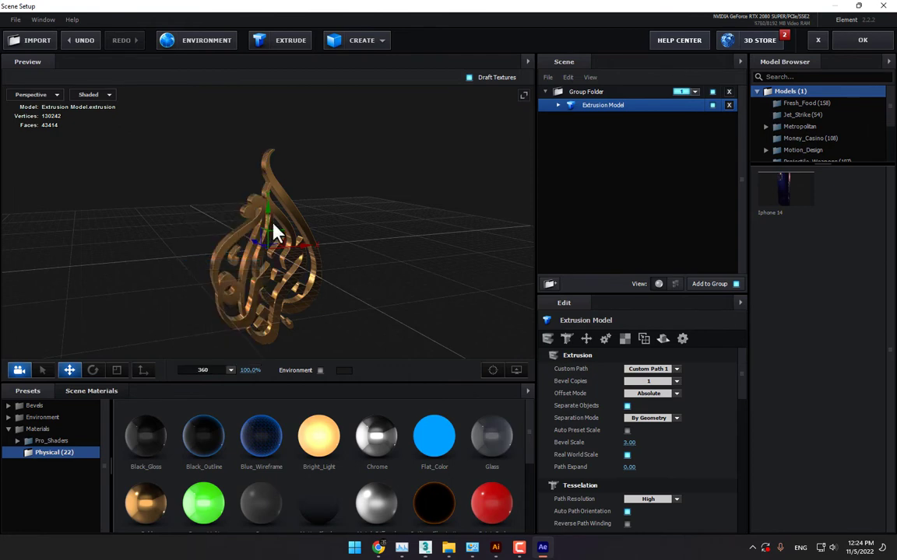
left_click_drag(269, 209, 267, 152)
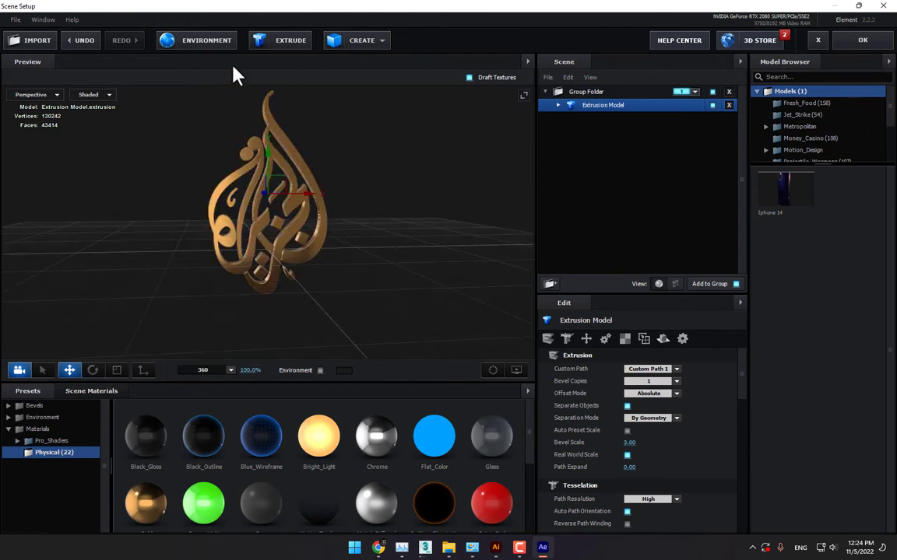
- Browse the BackLight_Environments textures to the BackLight_2K folder and load BackLight_2K_00.jpg as the environment
left_click(207, 41)
left_click(510, 294)
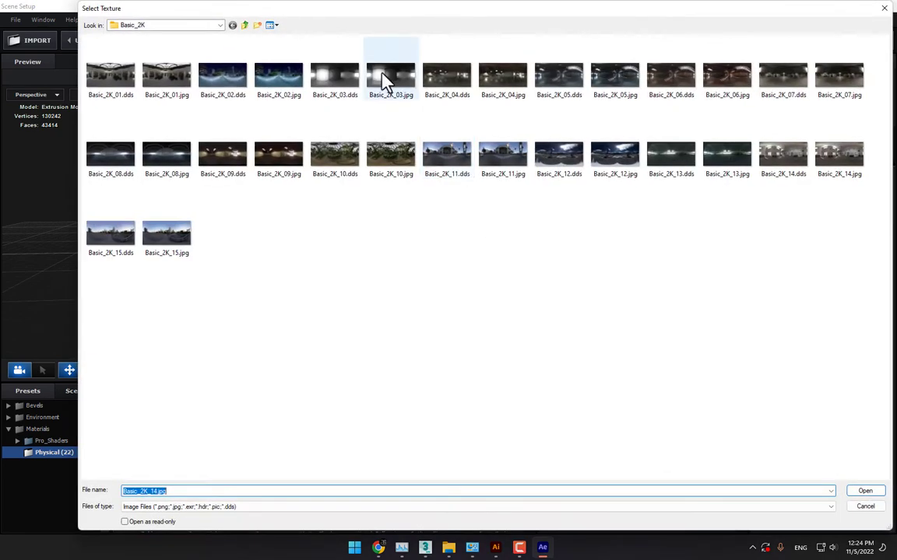
left_click(244, 26)
double_click(129, 53)
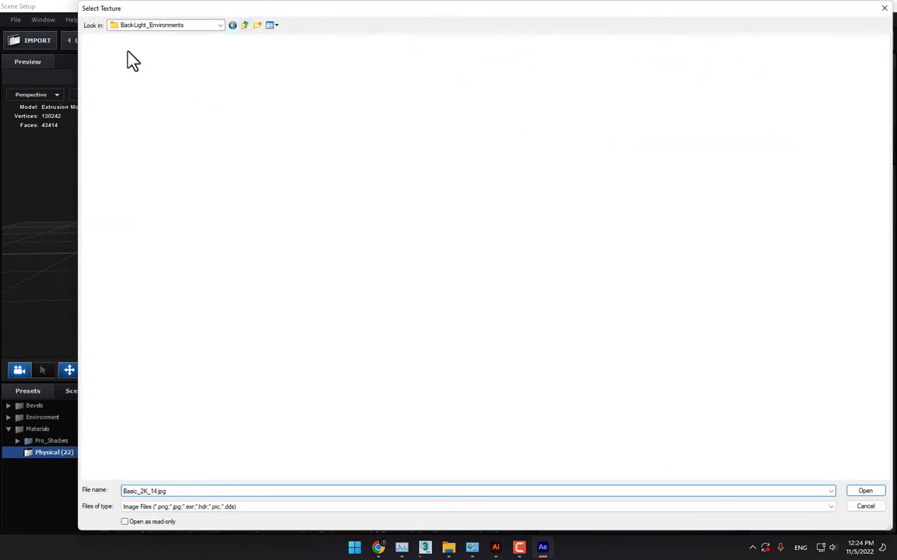
left_click(114, 54)
double_click(115, 55)
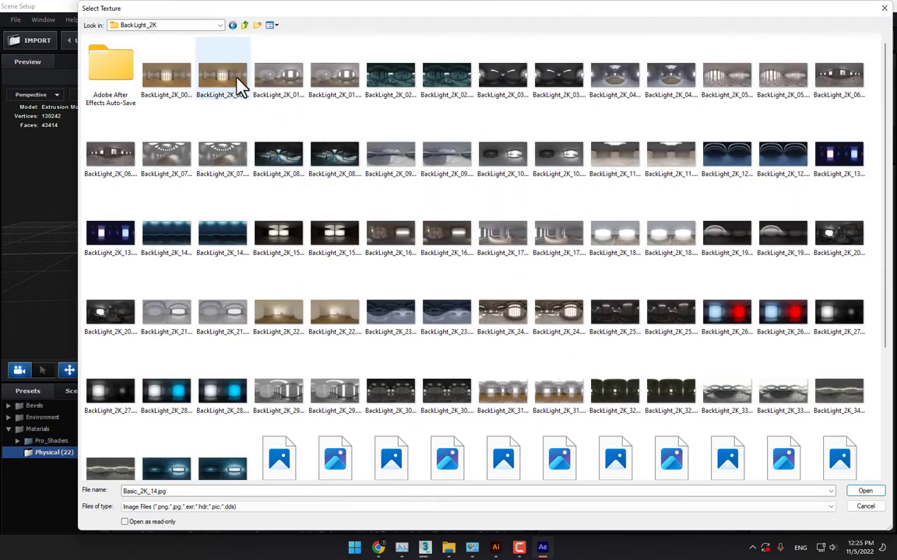
double_click(237, 84)
- Change the environment texture to BackLight_2K_31.jpg, check the gold emblem from another angle and accept the scene setup
left_click(513, 204)
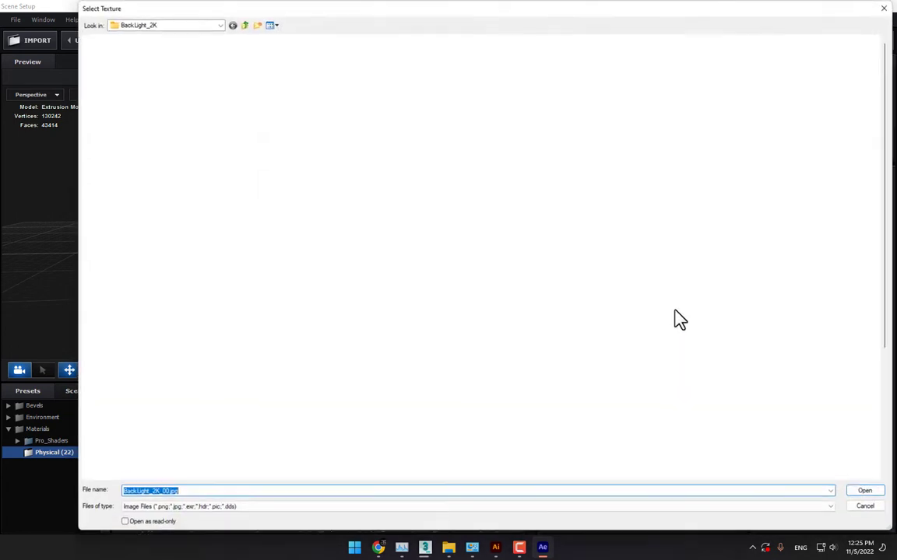
scroll(715, 315, "down", 5)
double_click(491, 204)
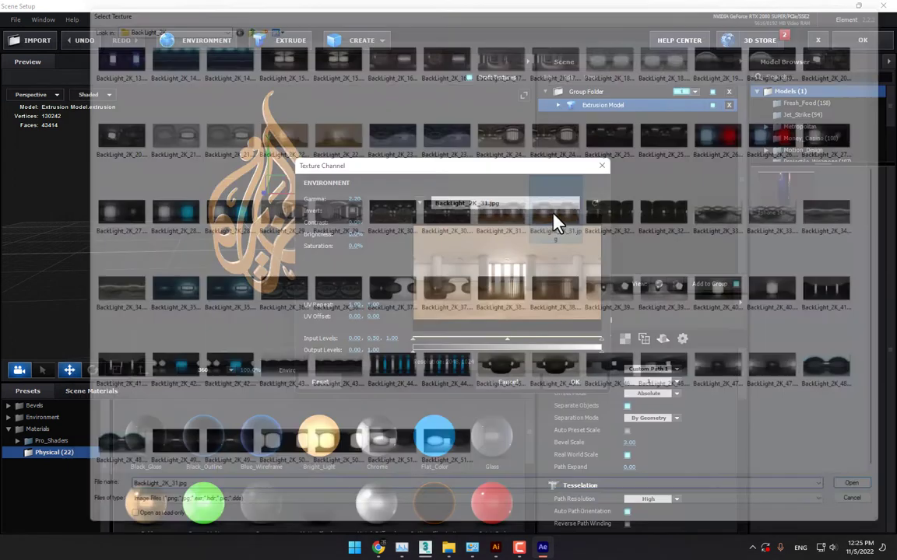
left_click(571, 385)
left_click_drag(354, 248, 459, 236)
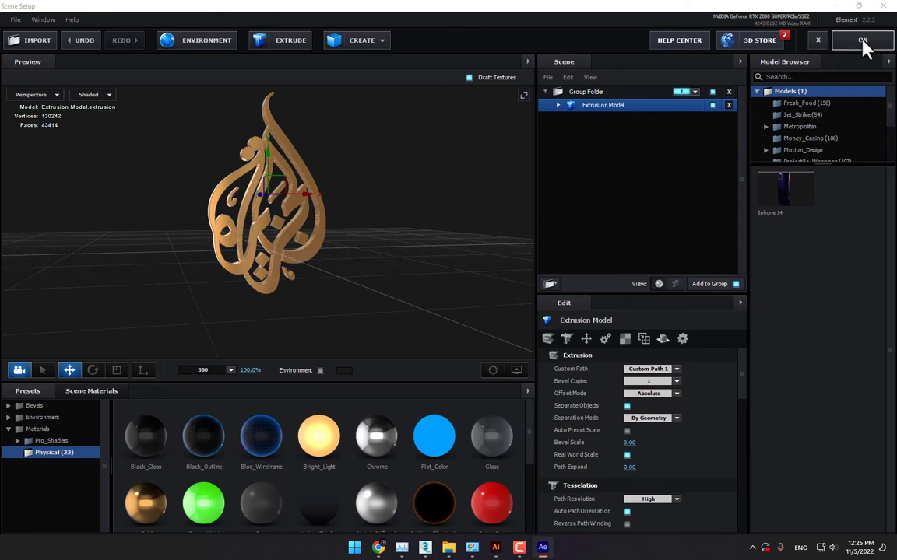
left_click(862, 41)
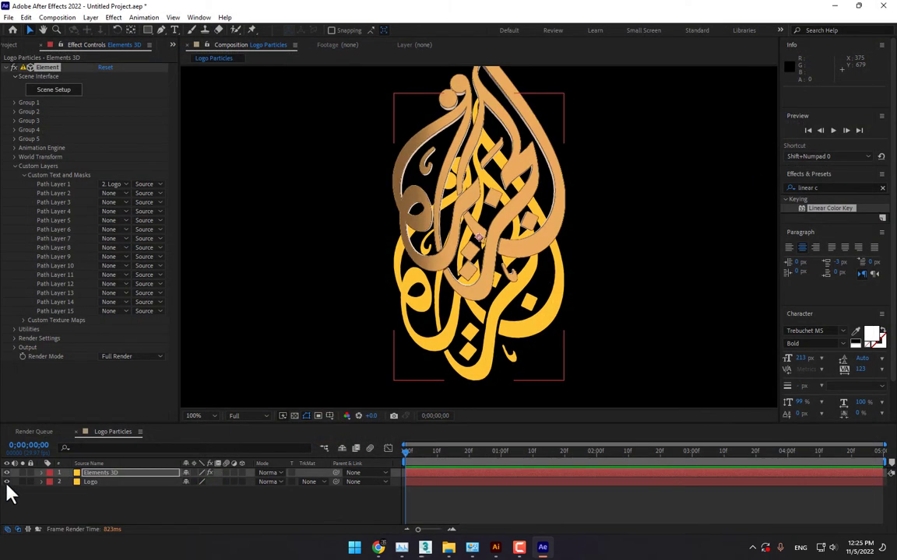
- Hide the flat Logo layer and add a two-node camera with the 24mm preset to the composition
right_click(226, 510)
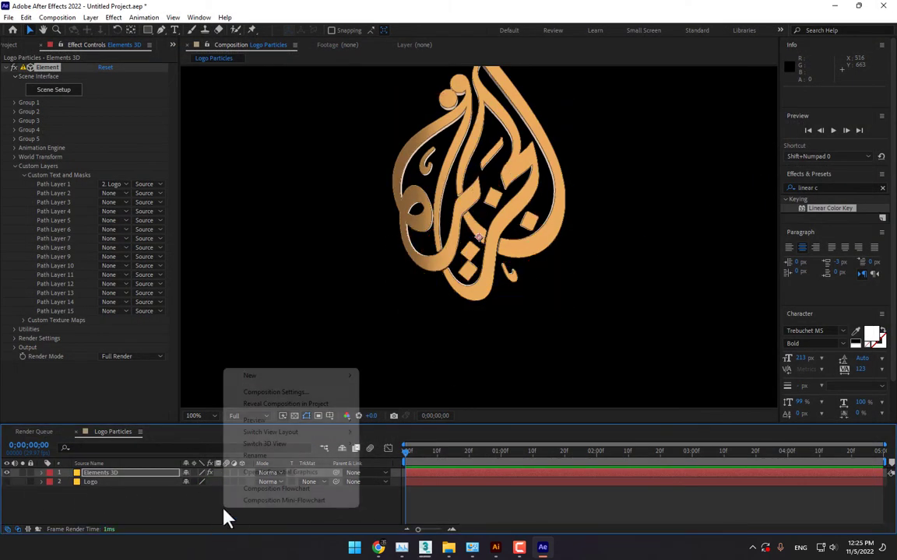
mouse_move(265, 376)
left_click(419, 427)
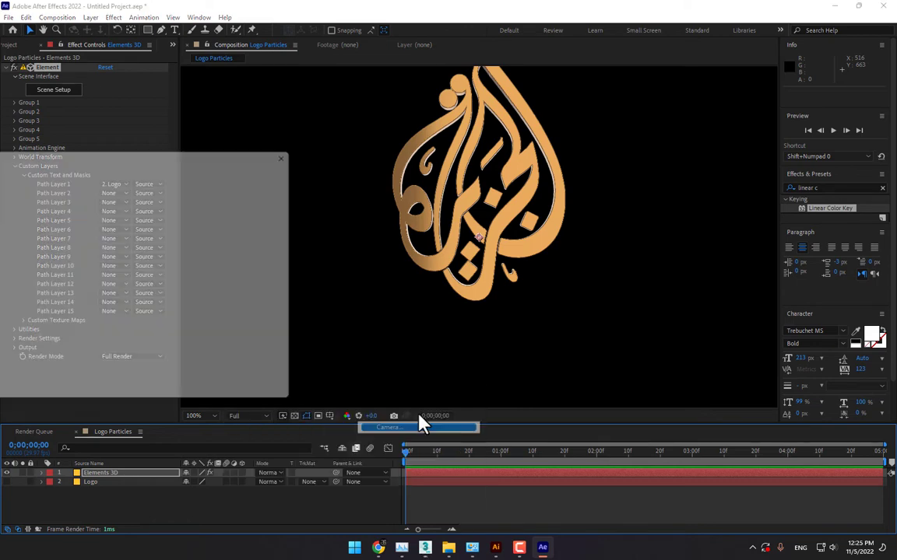
left_click(183, 201)
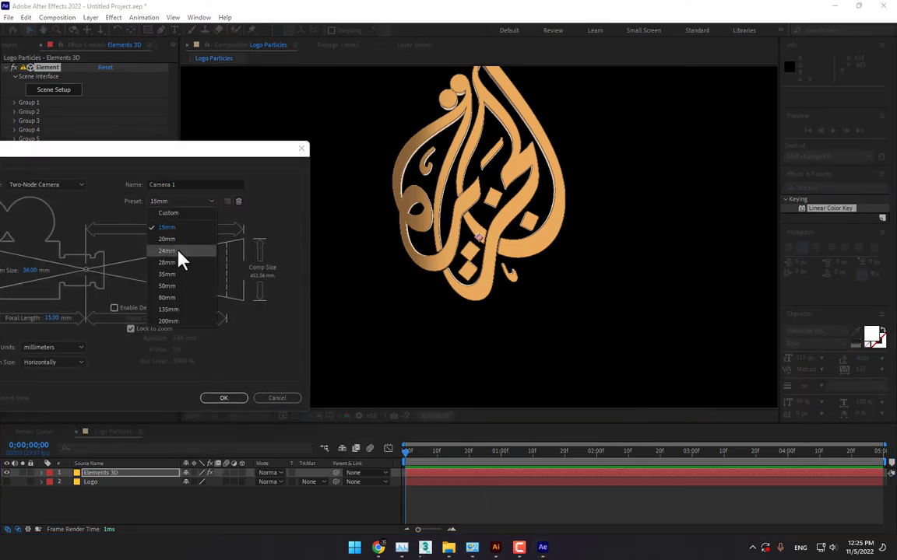
left_click(177, 251)
left_click(222, 400)
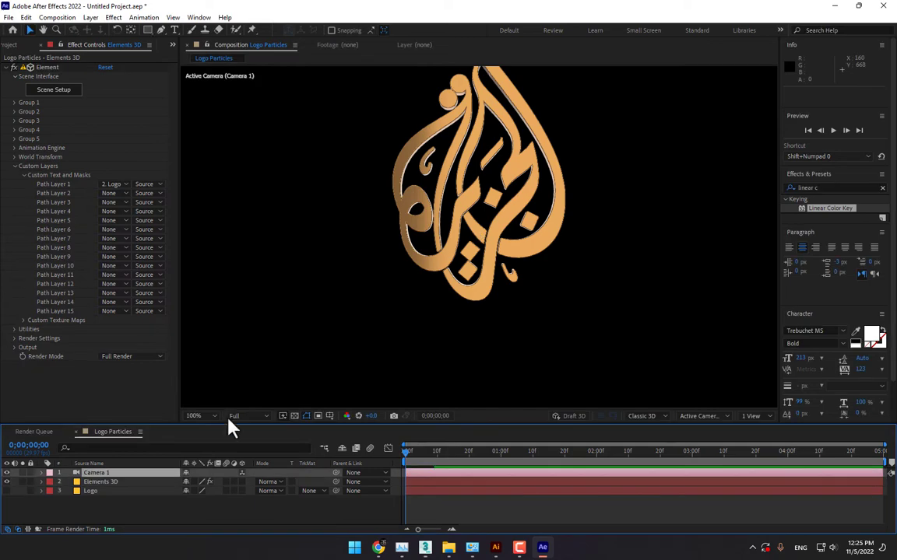
- In the Elements 3D scene, change the Gold material's diffuse color to a saturated golden orange, check the emblem from another angle and accept
left_click(96, 482)
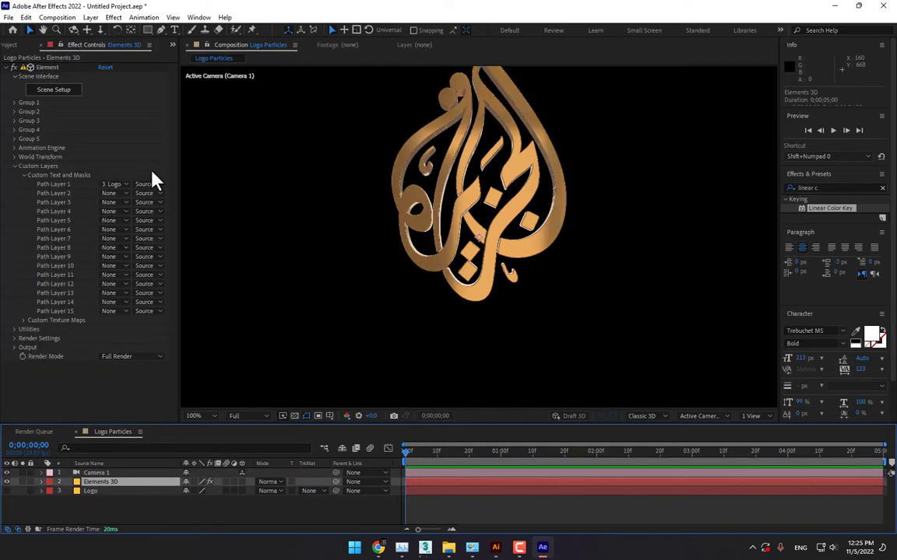
left_click(53, 89)
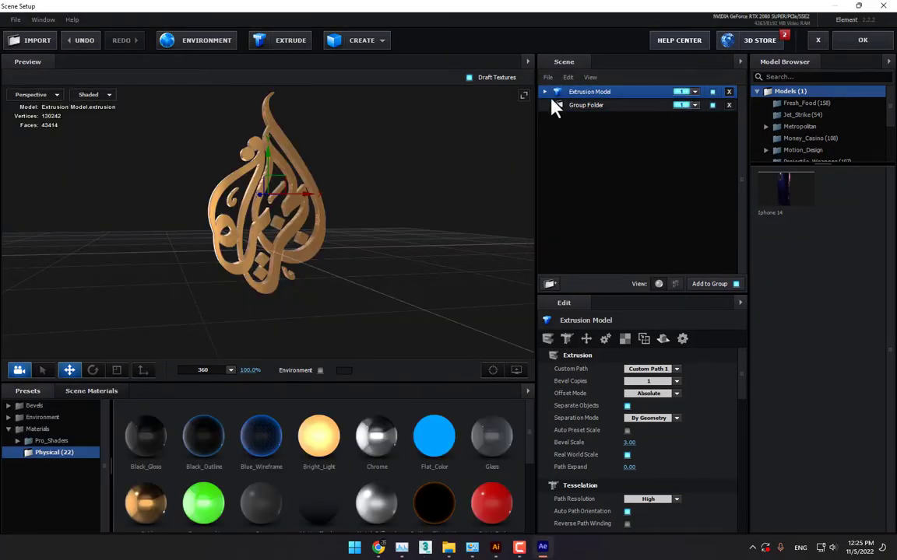
left_click(545, 91)
left_click(589, 106)
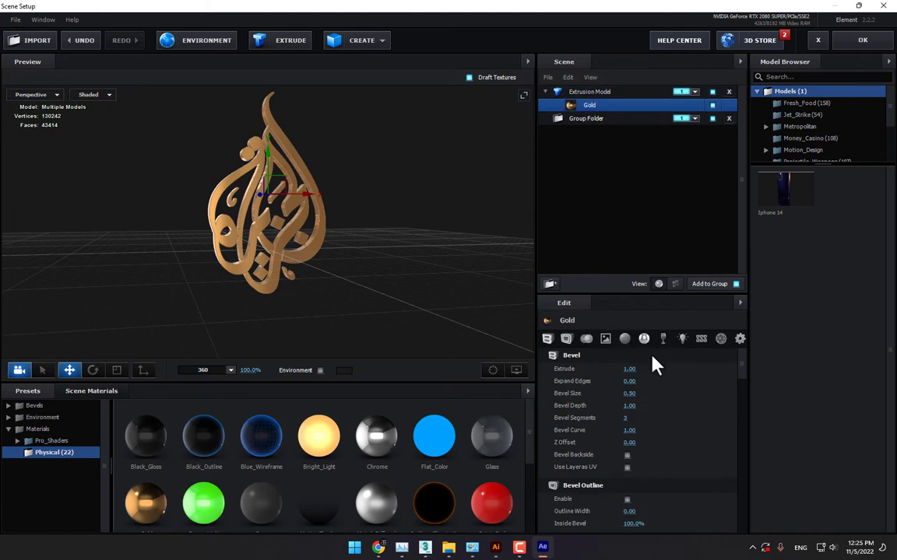
left_click(625, 340)
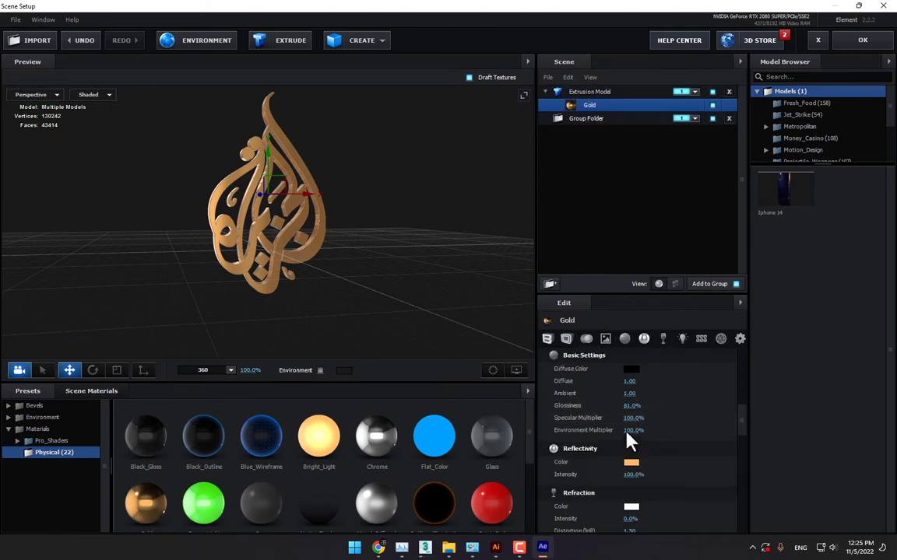
left_click(634, 372)
left_click_drag(685, 451, 685, 448)
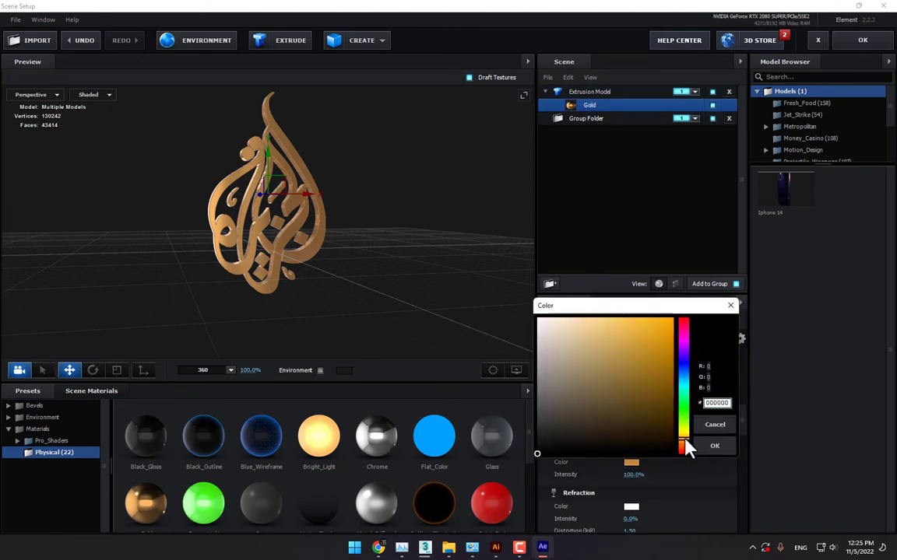
left_click(673, 320)
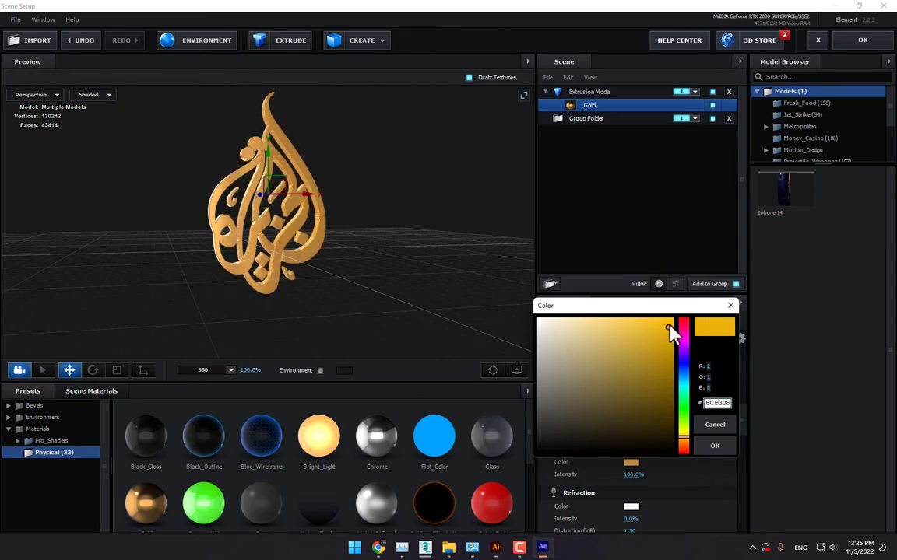
left_click(704, 449)
left_click_drag(327, 255, 311, 257)
left_click(855, 44)
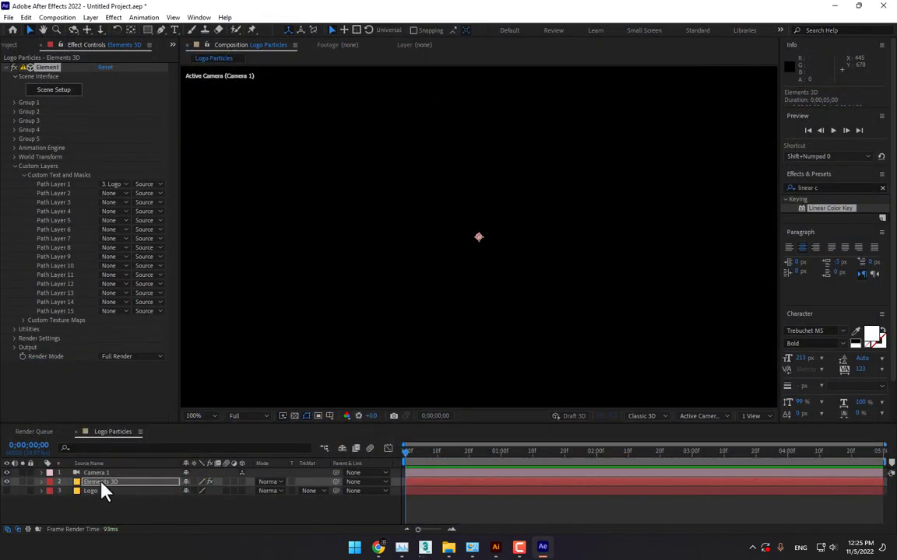
- Reopen the Elements 3D scene, delete the empty Group Folder, turn the view toward the emblem's front and accept the scene
key("Return")
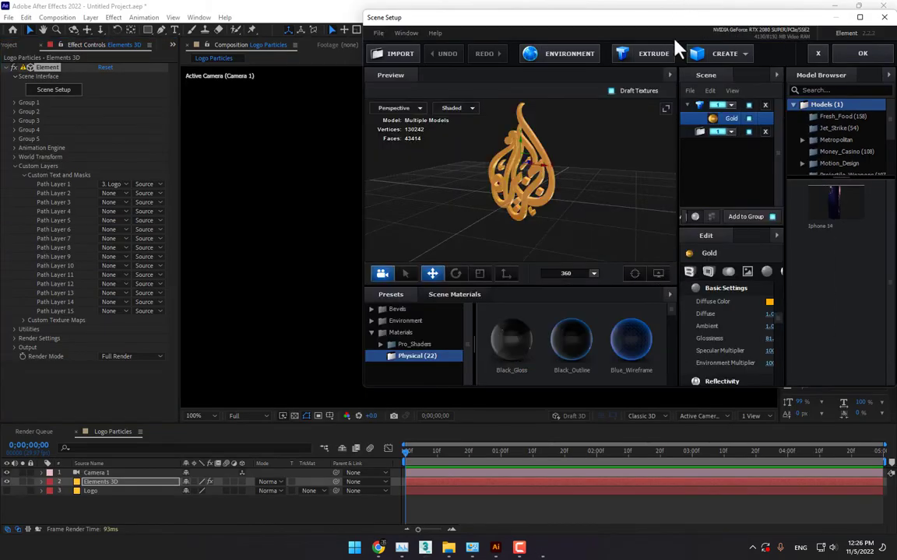
double_click(674, 16)
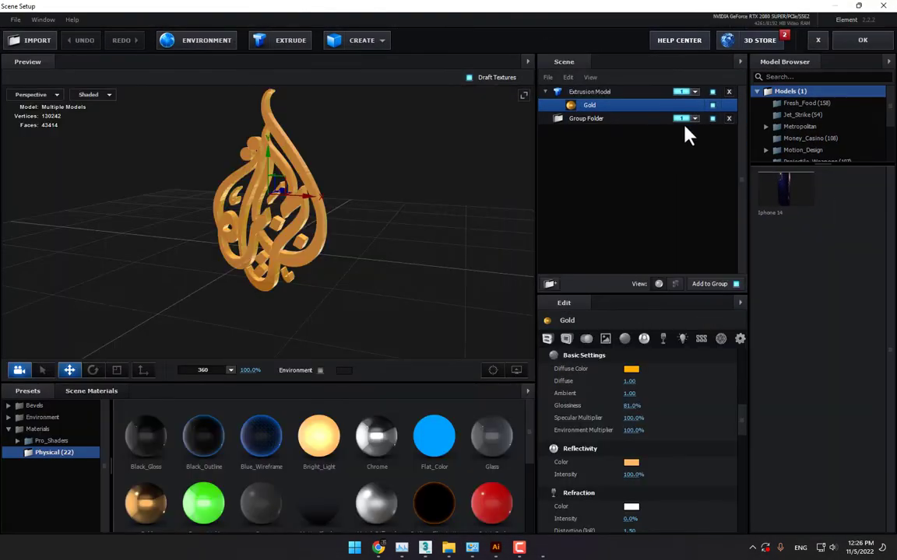
left_click(728, 118)
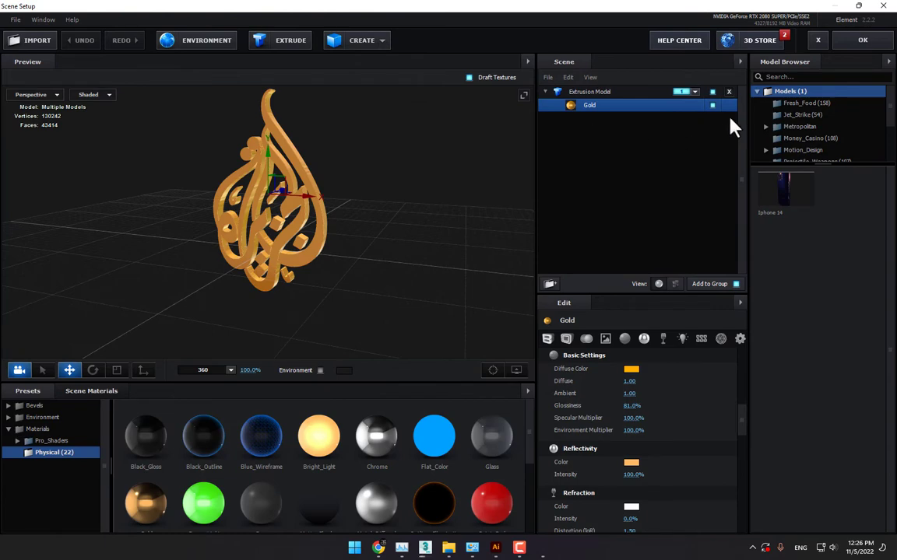
left_click(589, 93)
left_click_drag(451, 179, 502, 173)
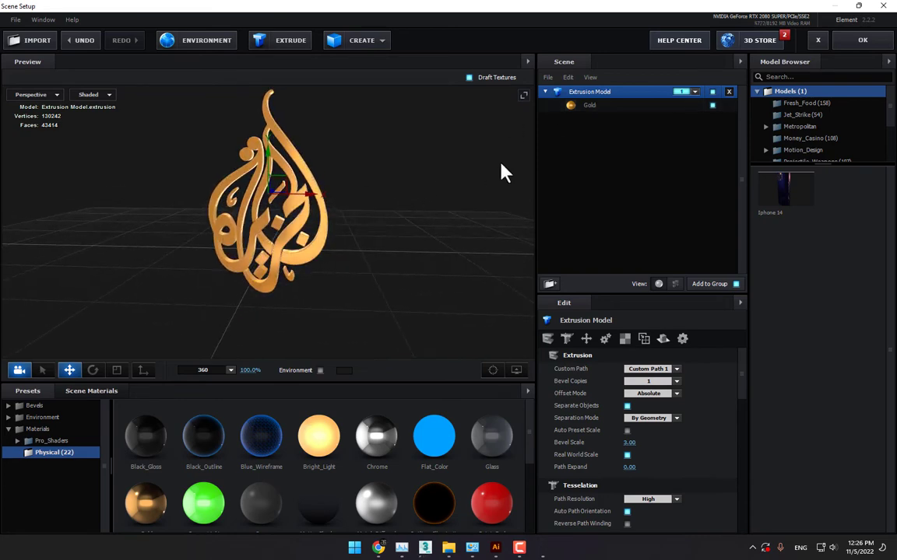
left_click(862, 40)
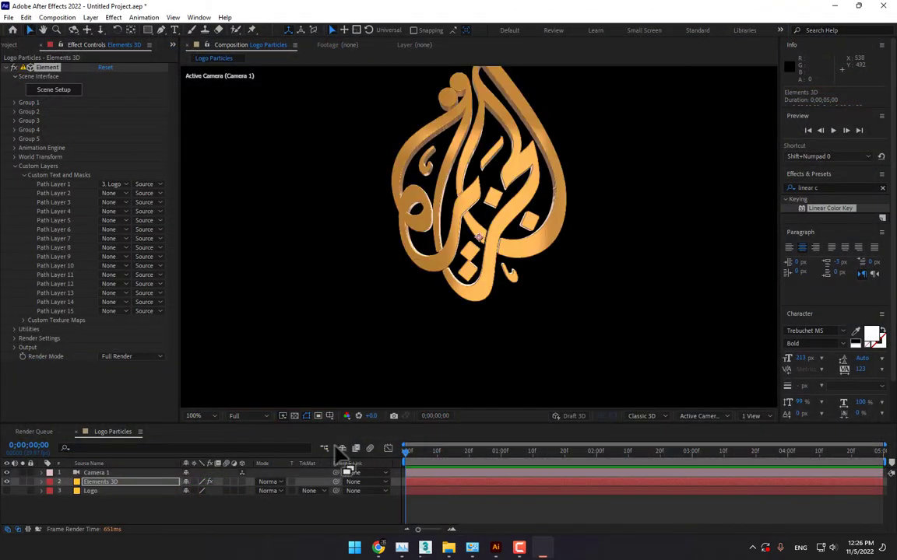
- Pan the camera vertically so the whole gold emblem sits inside the frame
left_click(87, 29)
left_click_drag(452, 157, 459, 230)
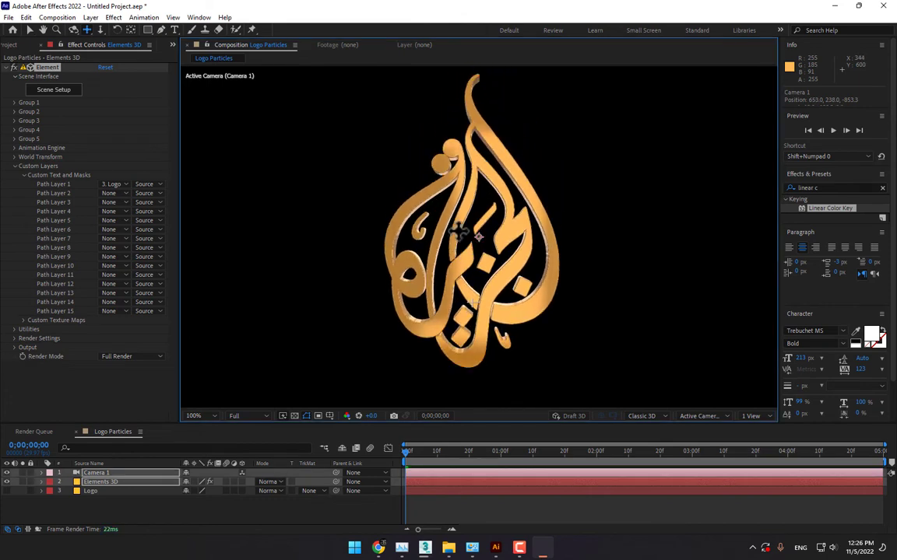
- Keyframe Group 1's Y Rotation on Elements 3D at the first frame and at 0;00;04;29 to spin the emblem, and preview the rotation
left_click(124, 483)
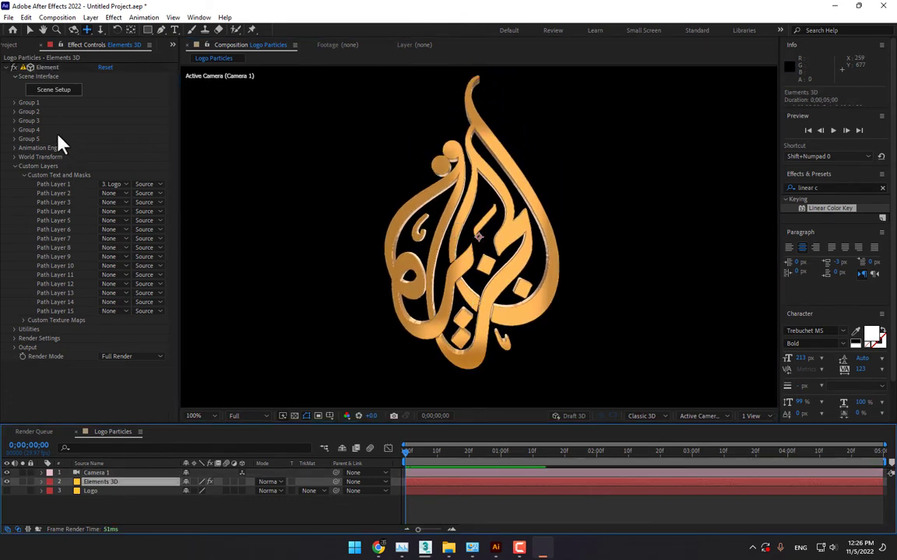
left_click(14, 103)
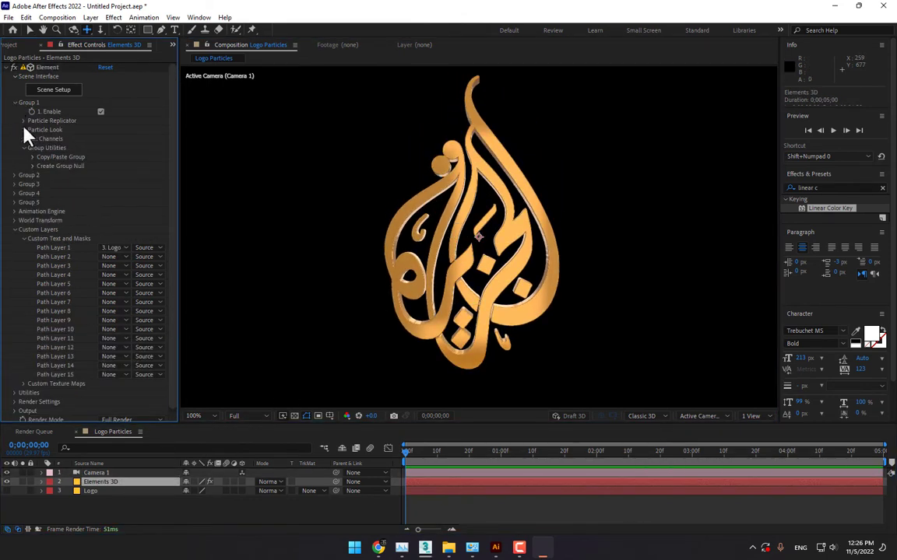
left_click(24, 123)
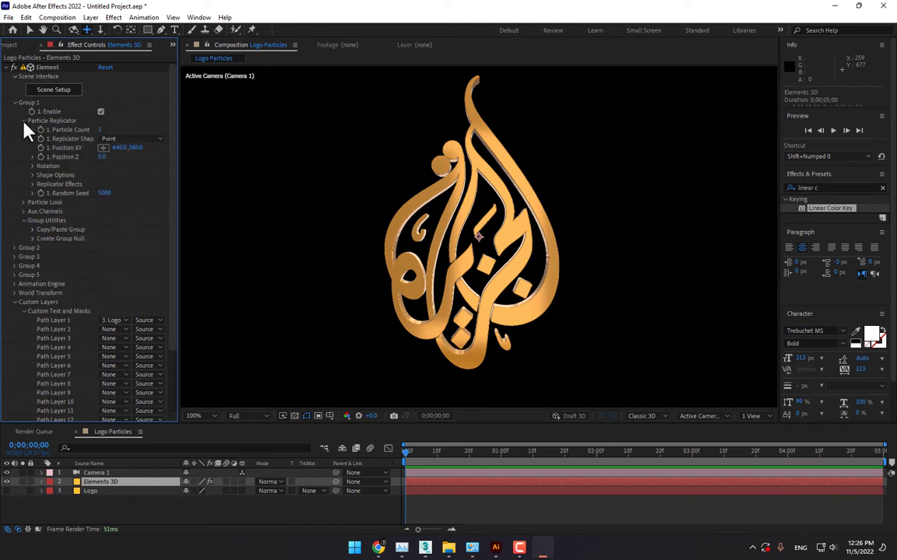
left_click(33, 167)
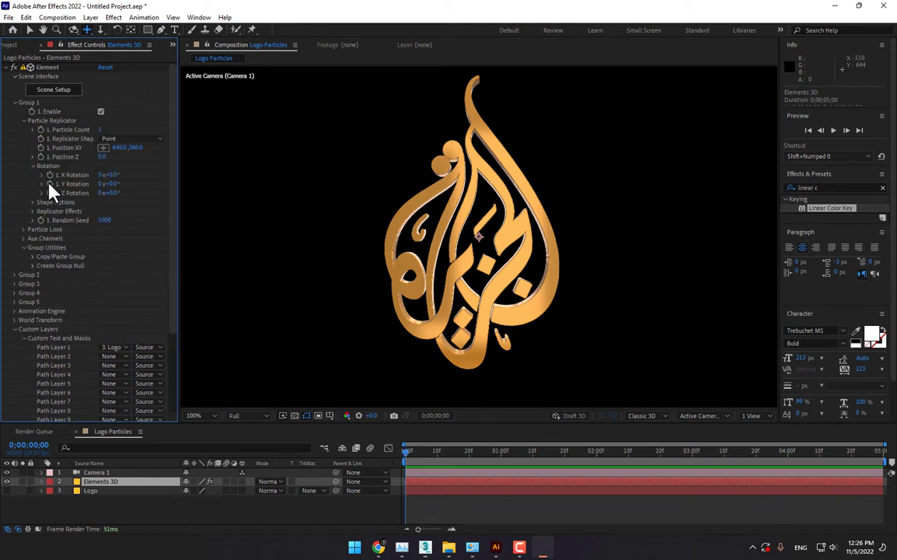
left_click(49, 184)
left_click(804, 451)
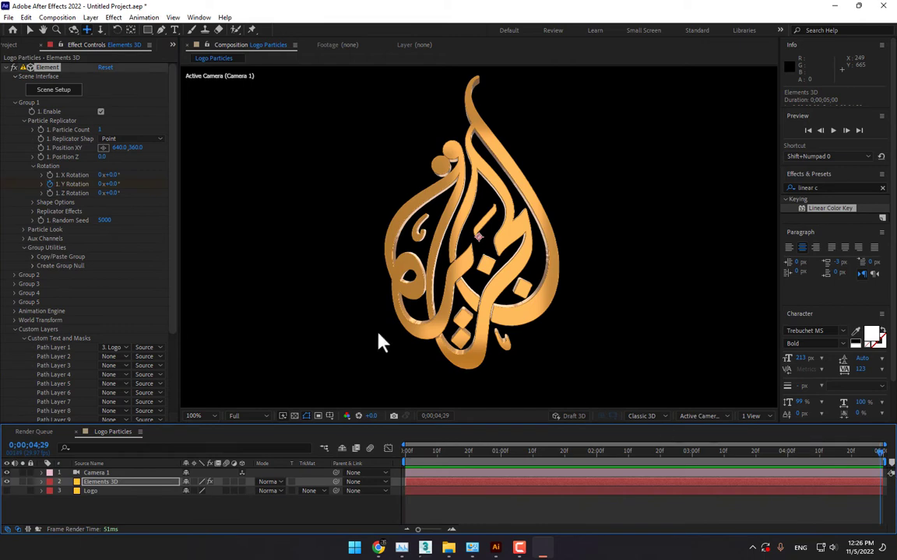
left_click(103, 184)
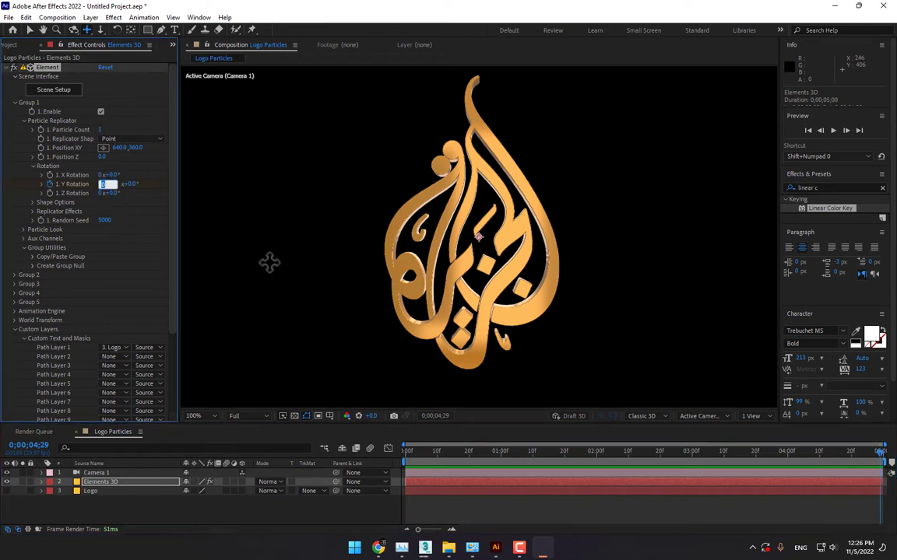
key("Return")
left_click_drag(463, 462, 411, 471)
left_click_drag(459, 456, 397, 462)
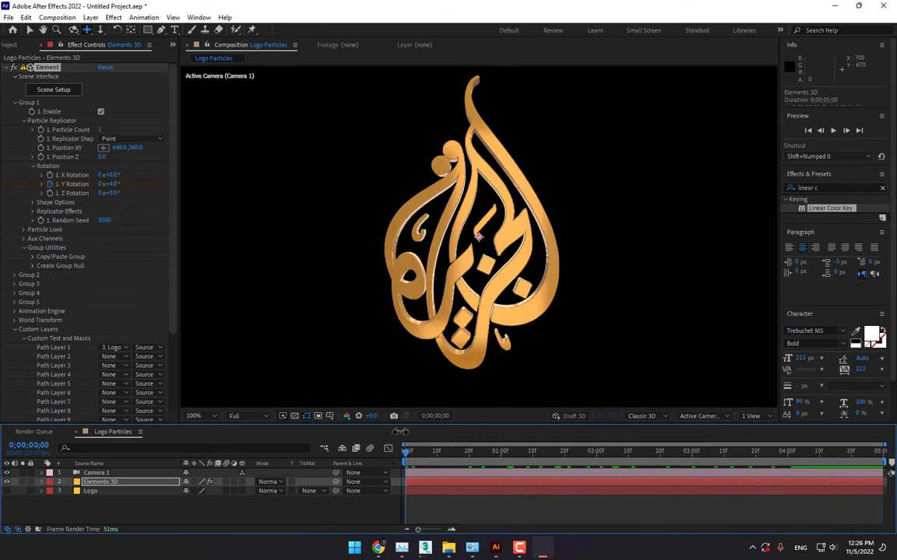
- Pre-compose the camera, Elements 3D and Logo layers into a new composition named Logo Wip, moving all attributes into it
scroll(437, 319, "down", 1)
right_click(350, 510)
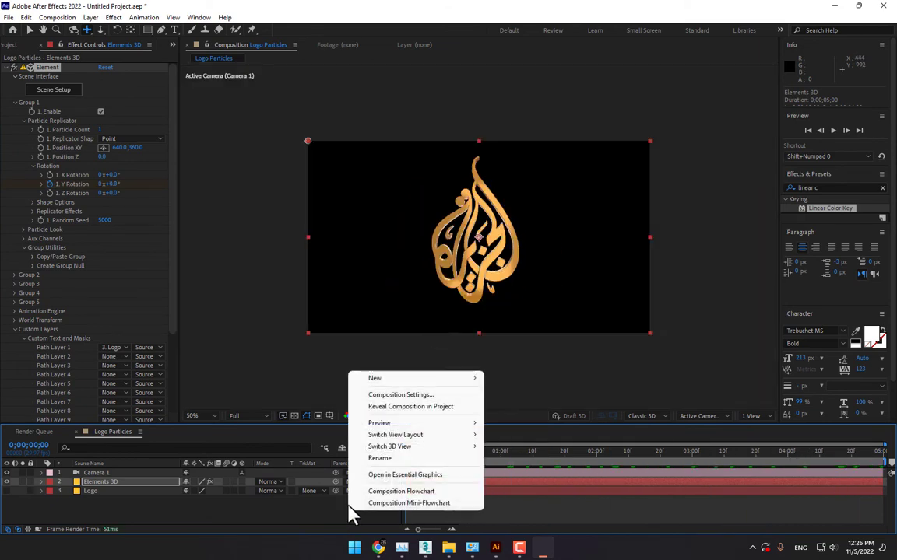
left_click(124, 516)
key("ctrl+a")
right_click(117, 482)
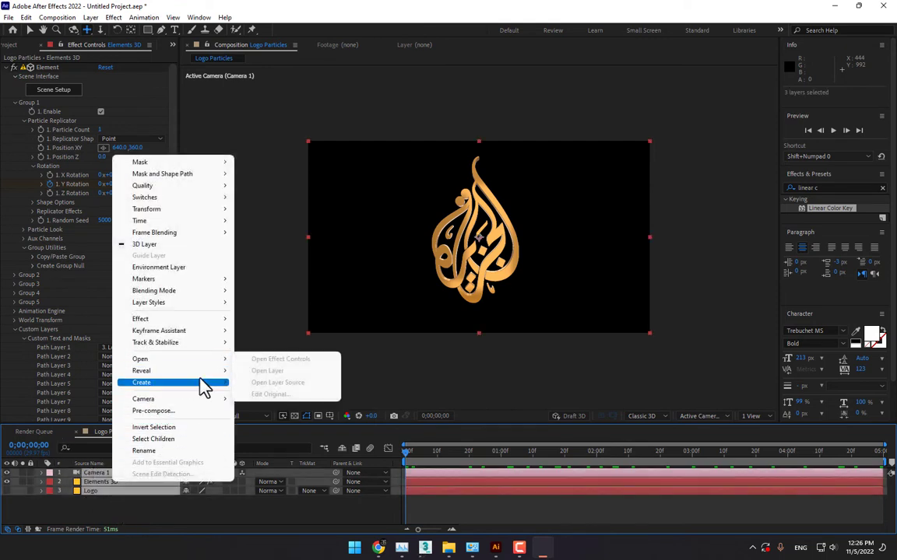
left_click(172, 411)
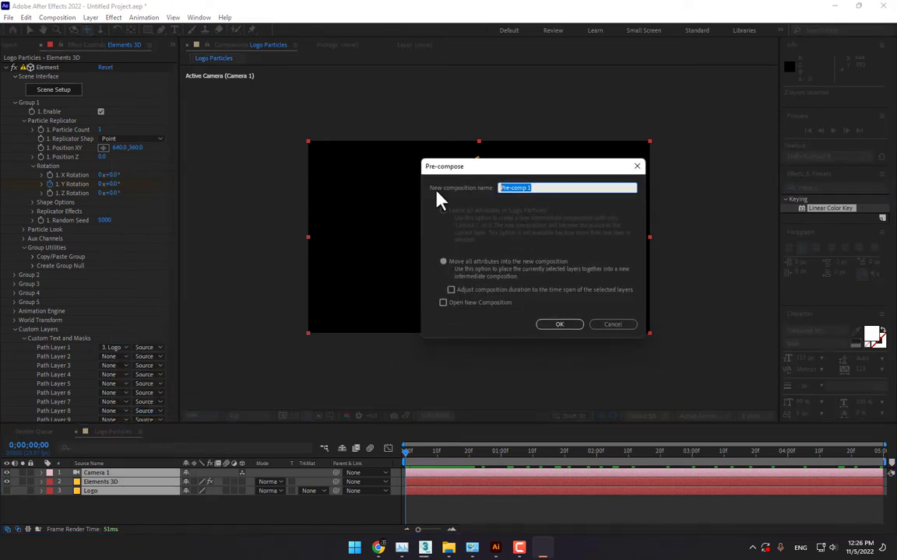
type("Logo Wip")
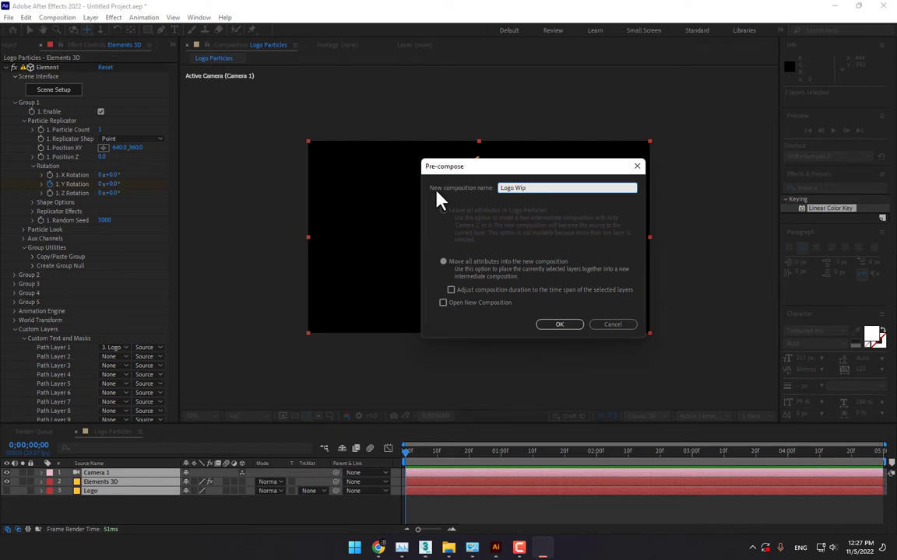
left_click(516, 541)
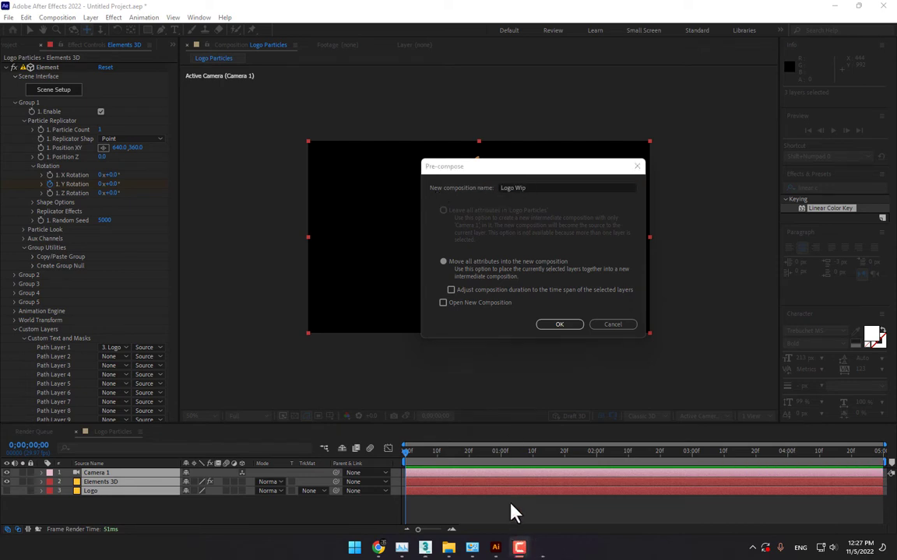
left_click(562, 327)
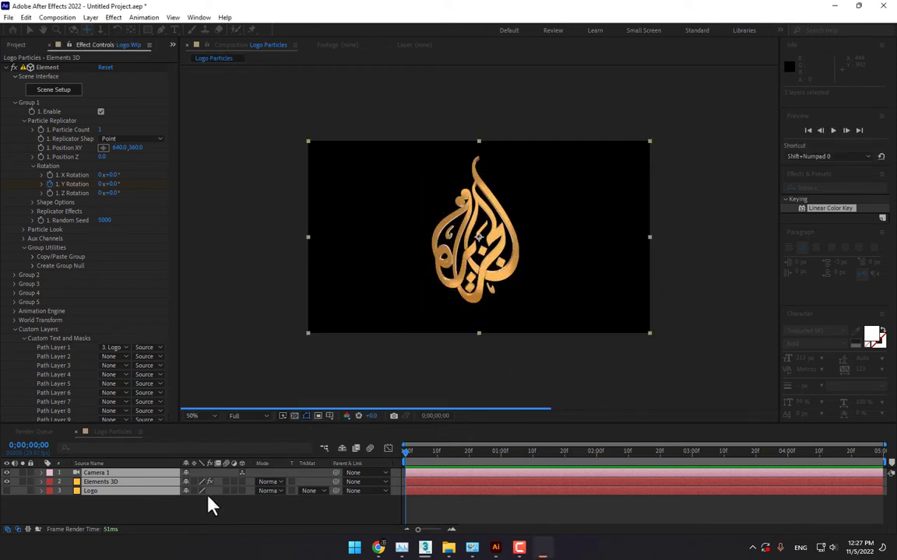
- Pre-compose the Logo Wip layer into a new composition named Logo Wip Particles, moving all attributes into it
left_click(83, 472)
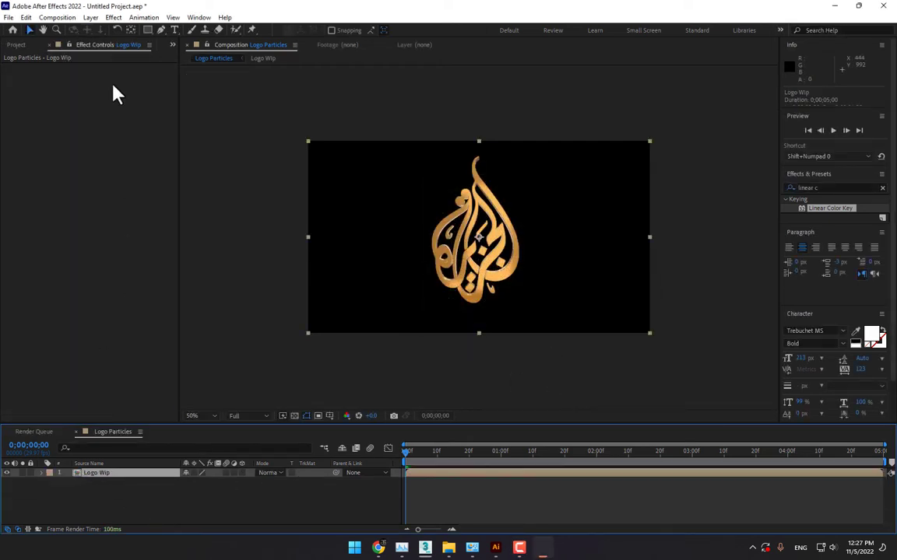
right_click(95, 476)
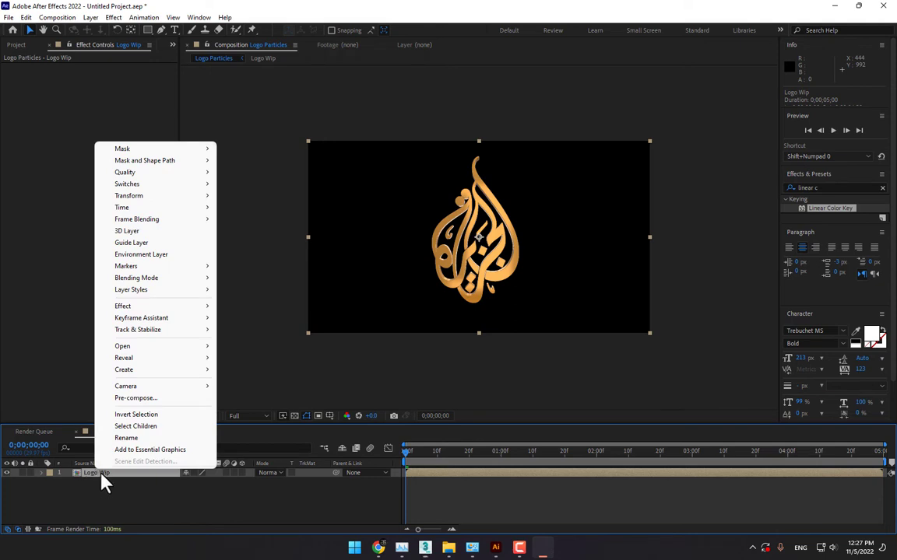
left_click(143, 400)
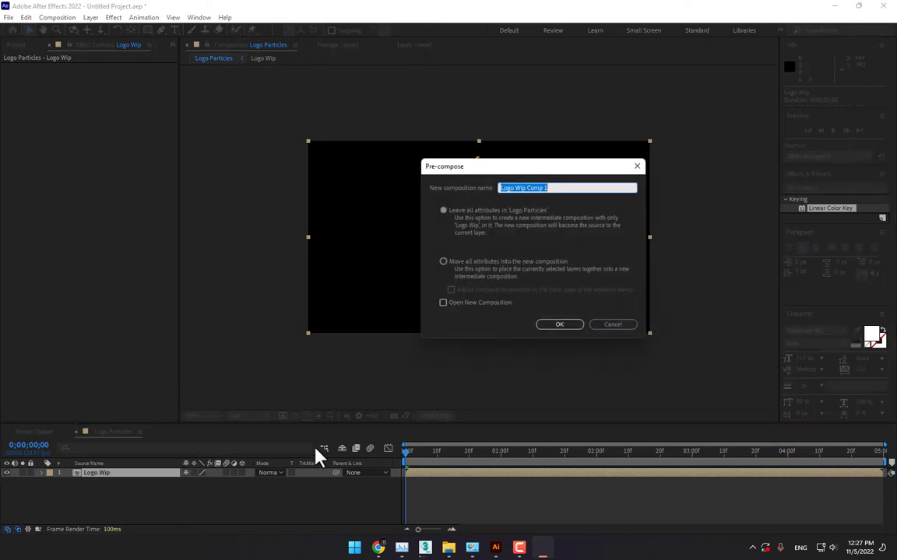
left_click(443, 261)
left_click_drag(556, 188, 529, 188)
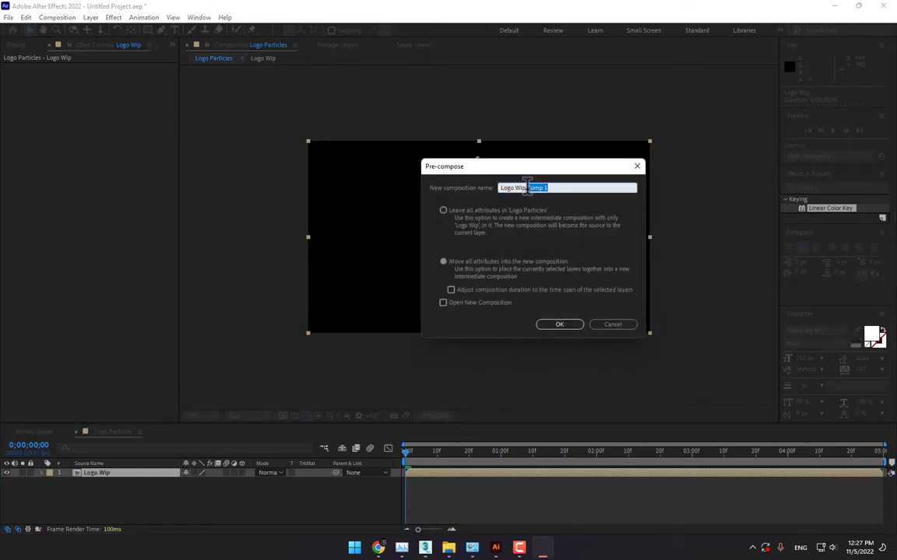
key("BackSpace")
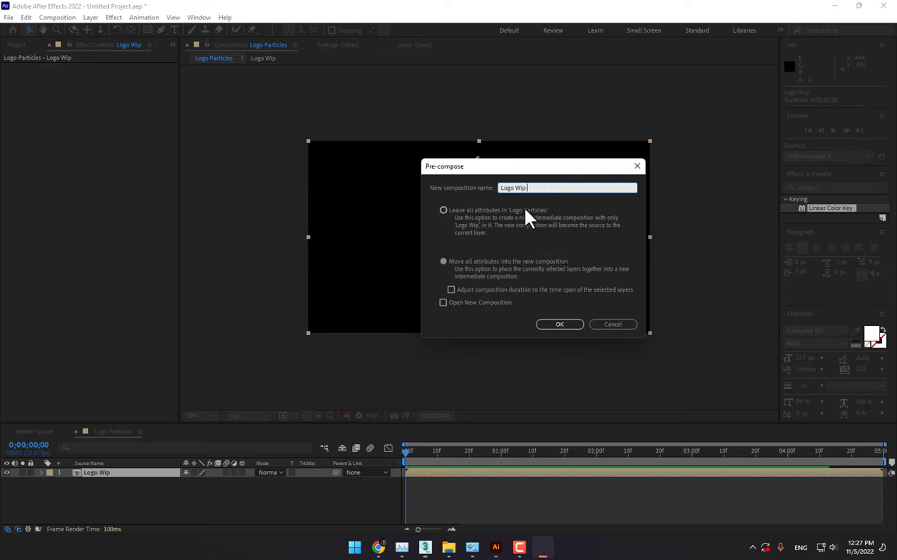
type("Particles")
key("Return")
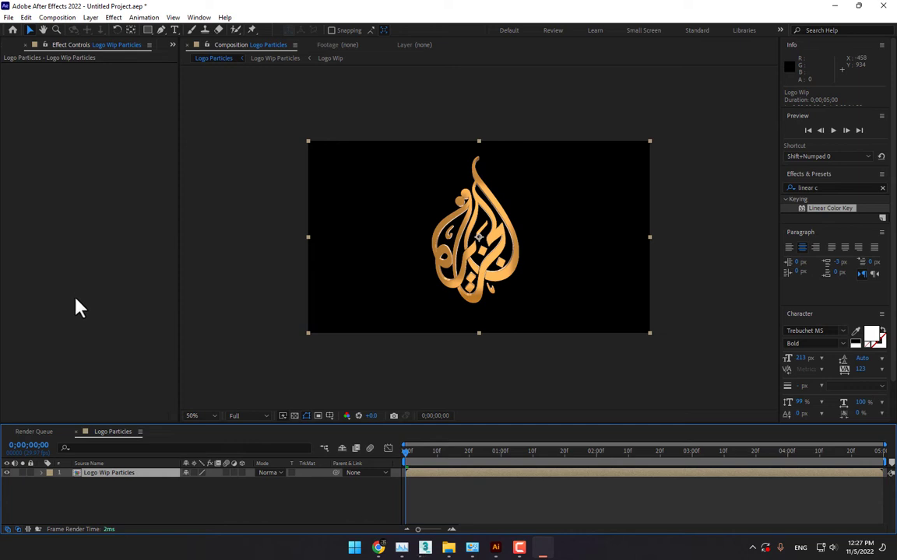
- Duplicate the Logo Wip Particles composition, rename the copy Logo Linear Wip Particles, and place it above the existing layer in Logo Particles
left_click(93, 470)
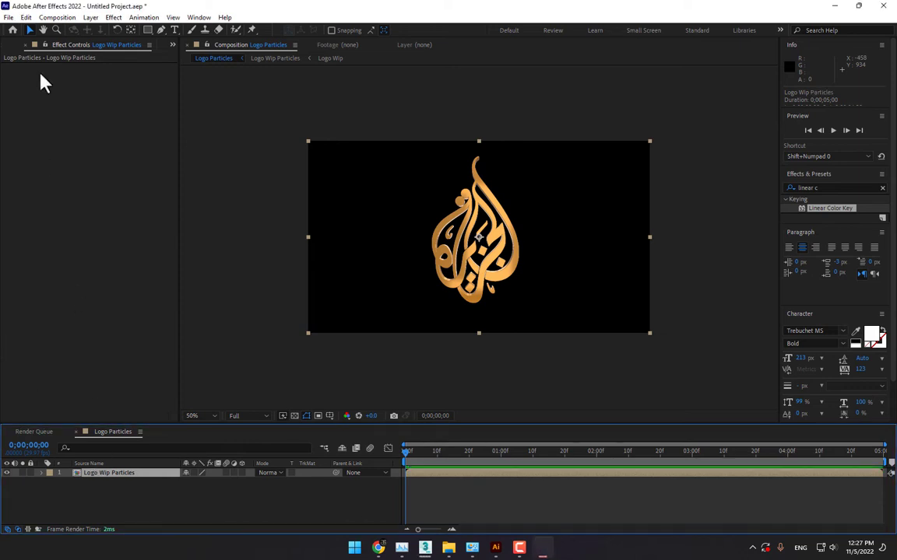
left_click(8, 46)
left_click(53, 162)
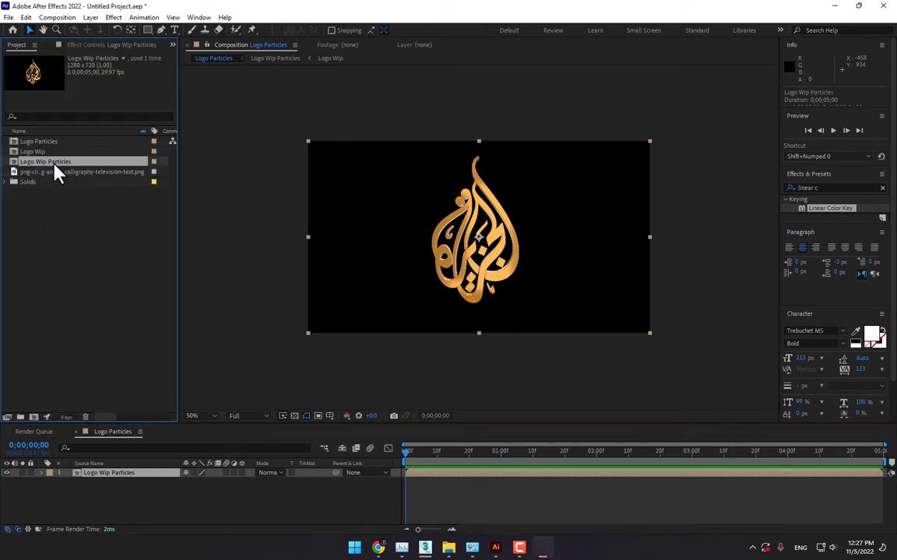
key("ctrl+d")
right_click(53, 178)
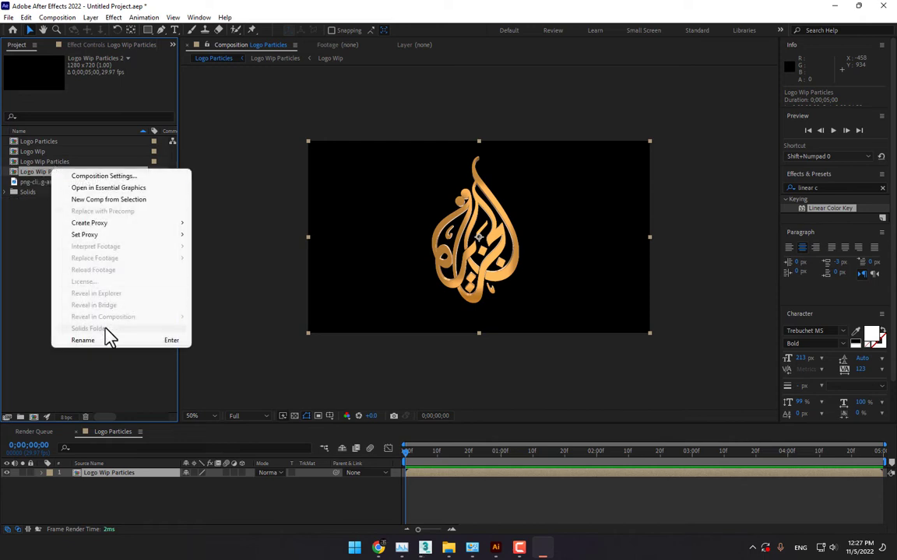
left_click(109, 336)
left_click(92, 170)
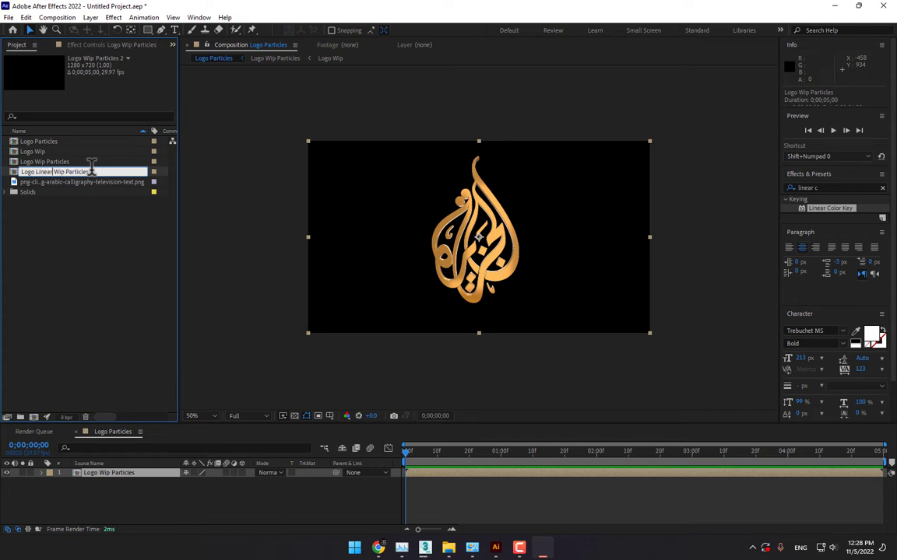
type("Linear")
key("Return")
left_click_drag(52, 142, 152, 480)
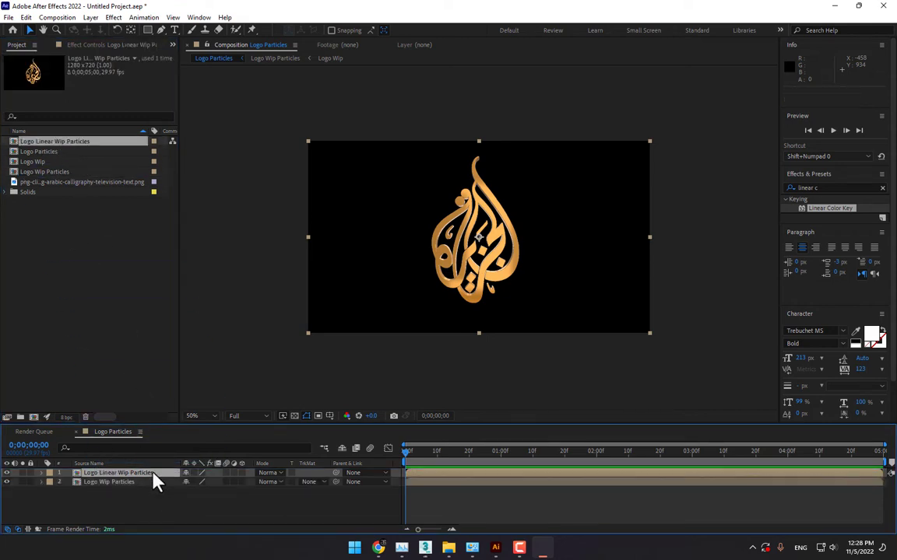
left_click(144, 519)
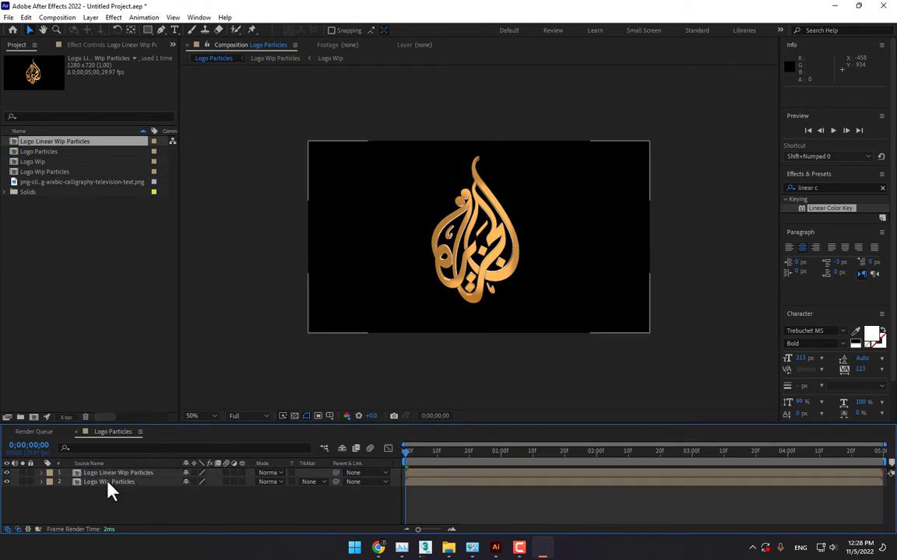
- Open the Logo Wip Particles composition and add a black 1280 x 720 px solid above the Logo Wip layer
double_click(108, 481)
right_click(207, 506)
mouse_move(257, 376)
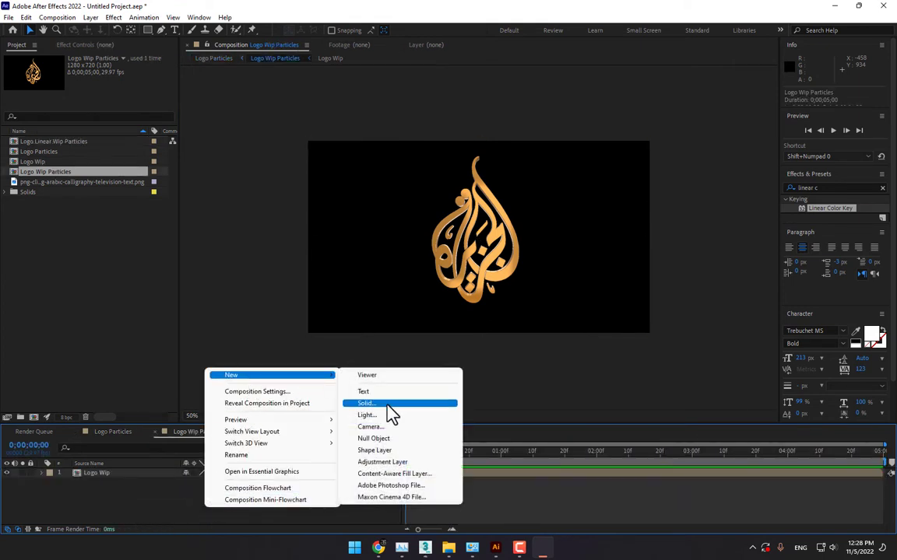
left_click(387, 400)
left_click(755, 357)
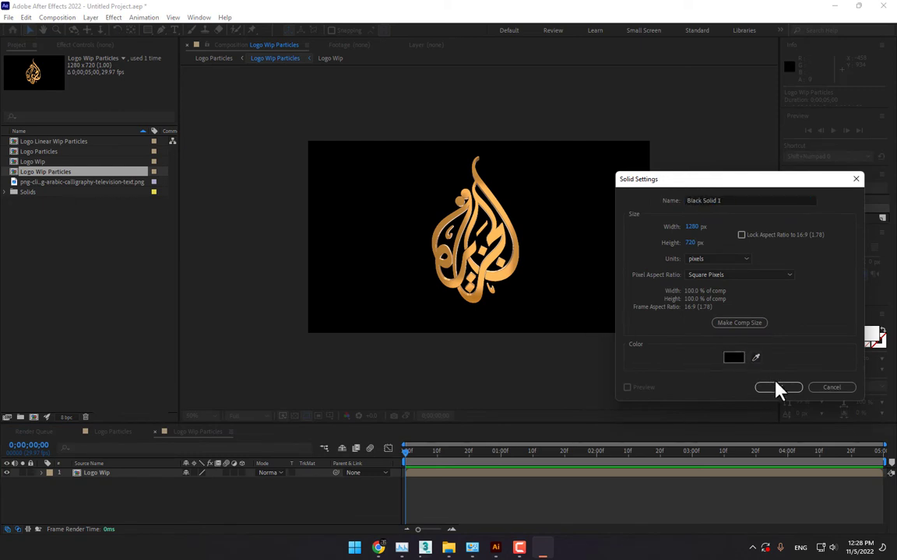
left_click(776, 387)
- Apply the CC Light Sweep effect to the black solid and set its Direction to 90°
left_click(809, 188)
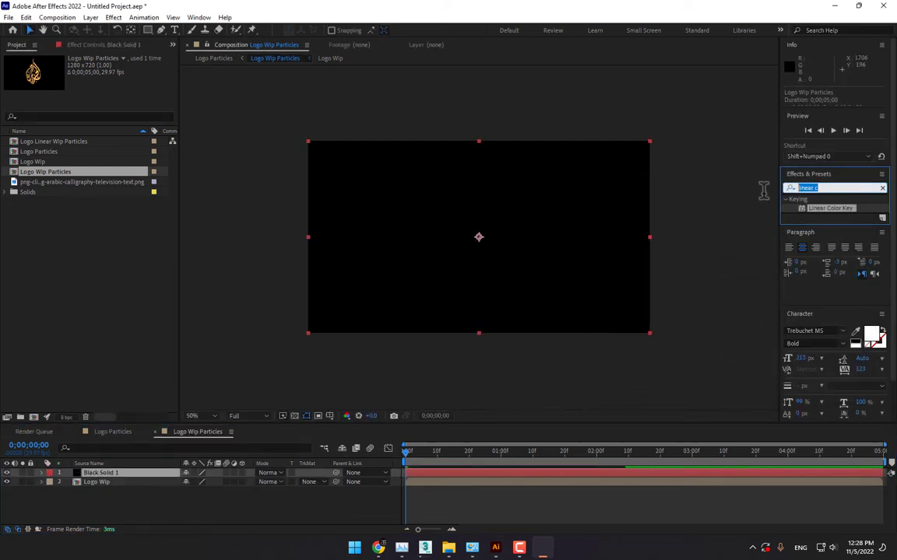
type("cc light s")
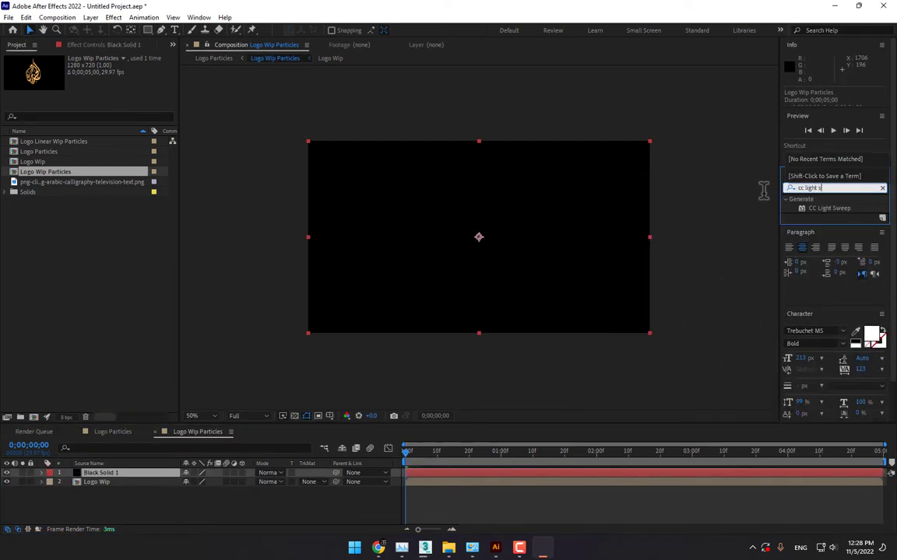
left_click_drag(797, 211, 596, 236)
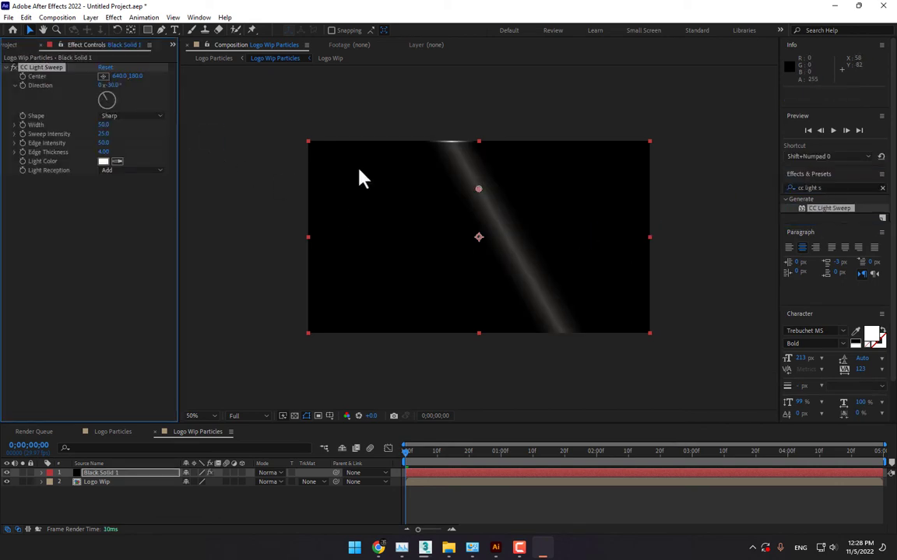
left_click_drag(98, 83, 181, 86)
left_click(115, 85)
type("9")
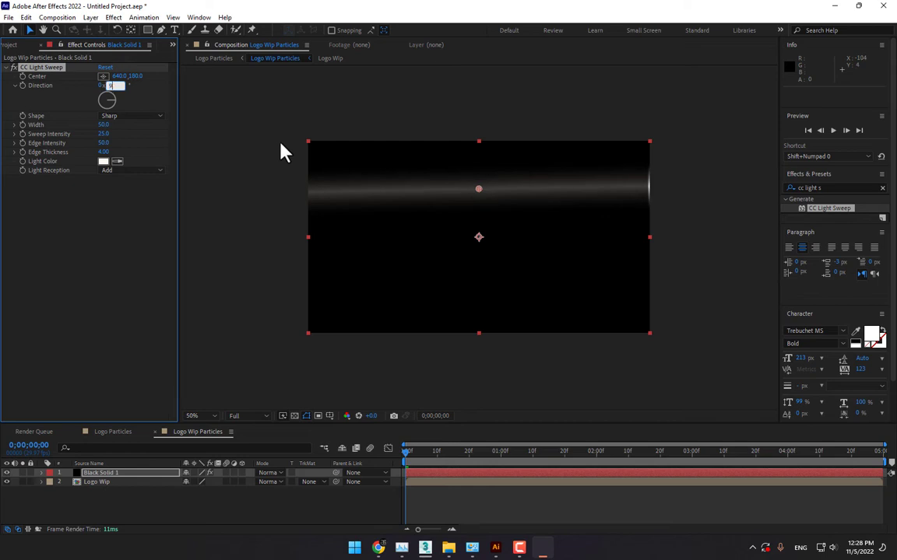
type("0")
key("Return")
- Move the light sweep's center to the middle of the frame and make the black solid a luma matte for the Logo Wip layer
left_click_drag(479, 189, 475, 237)
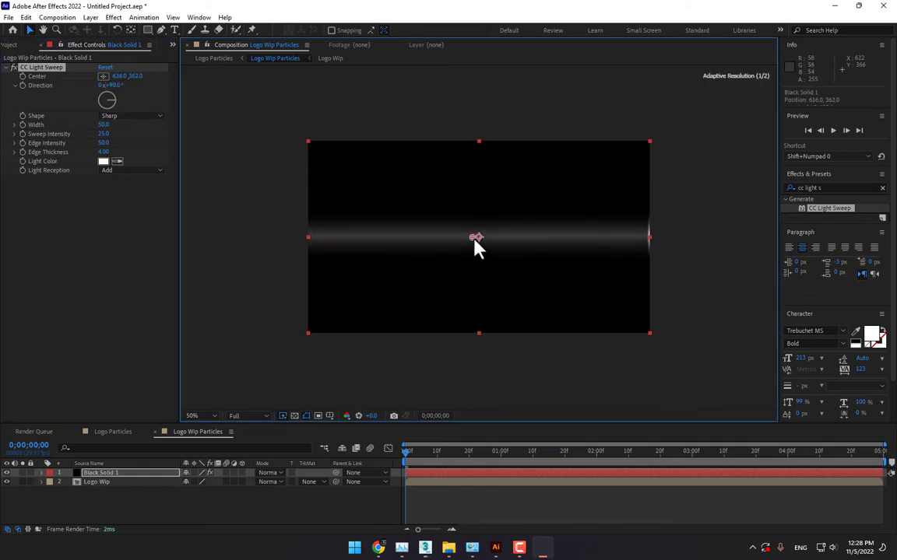
left_click(319, 482)
left_click(347, 459)
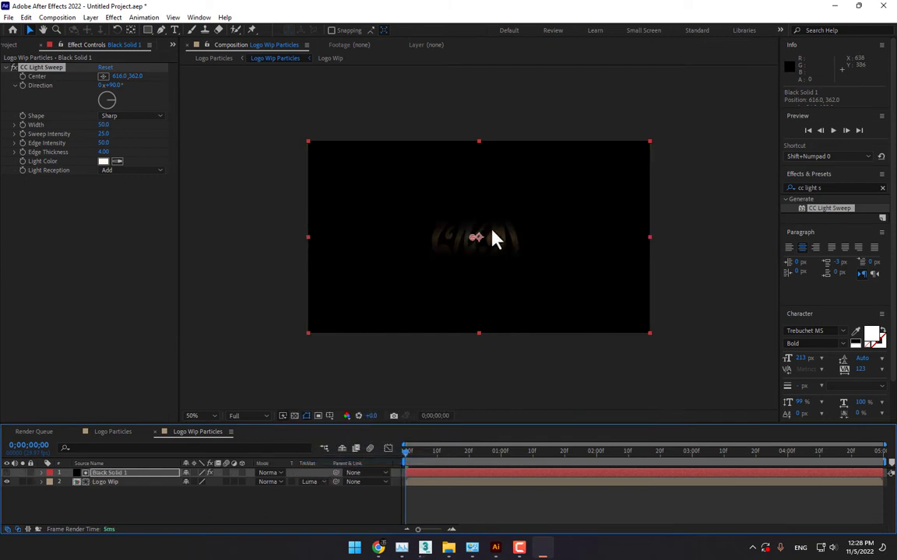
- Keyframe the light sweep's Center and Direction, moving Center from about 644, 724 at the first frame to about 644, 2 at 0;00;02;00
left_click_drag(475, 238, 479, 335)
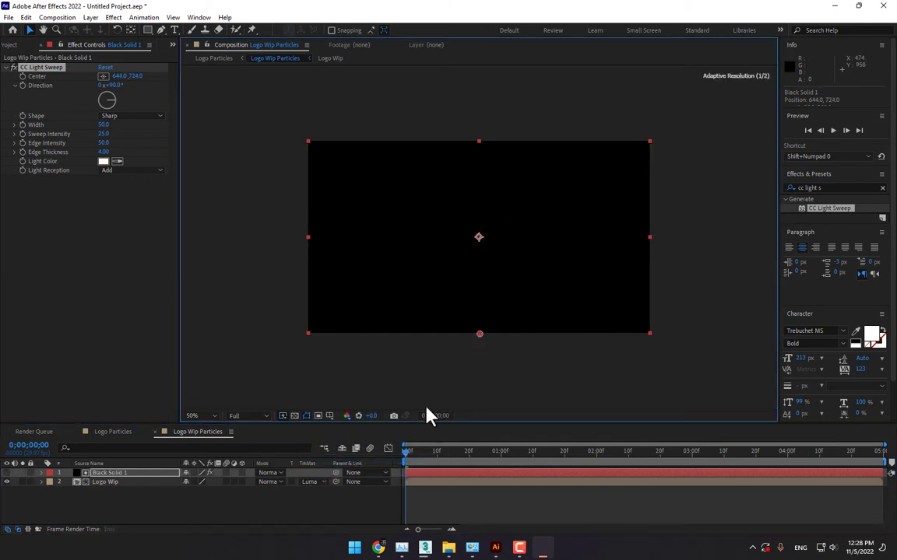
left_click(21, 74)
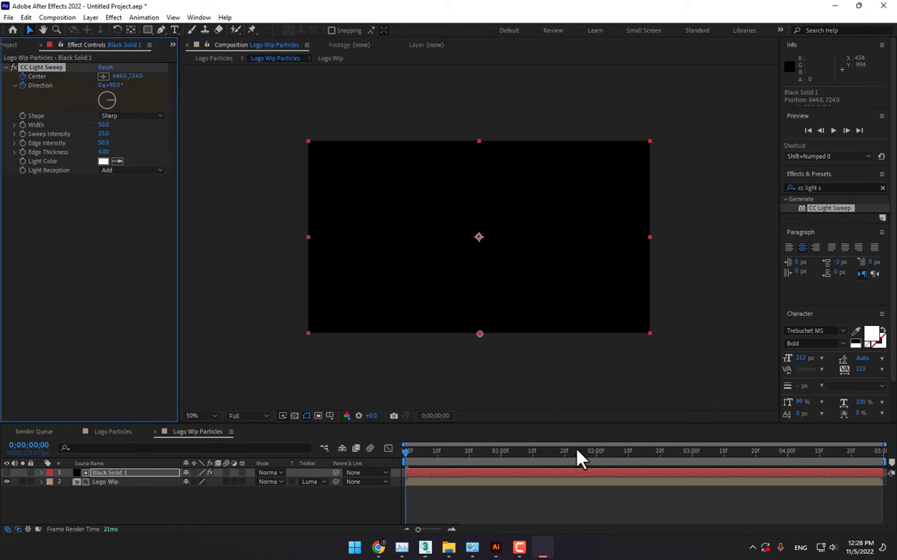
left_click(597, 451)
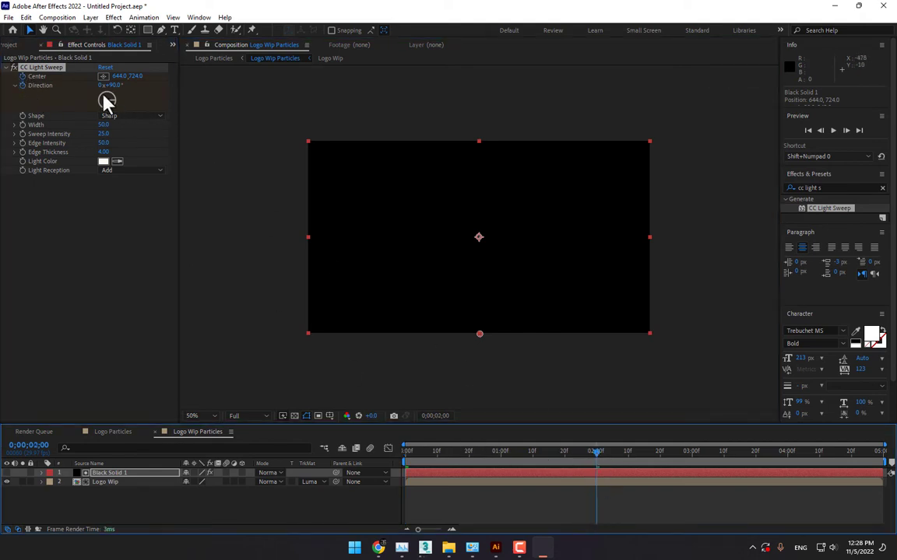
left_click_drag(479, 333, 482, 147)
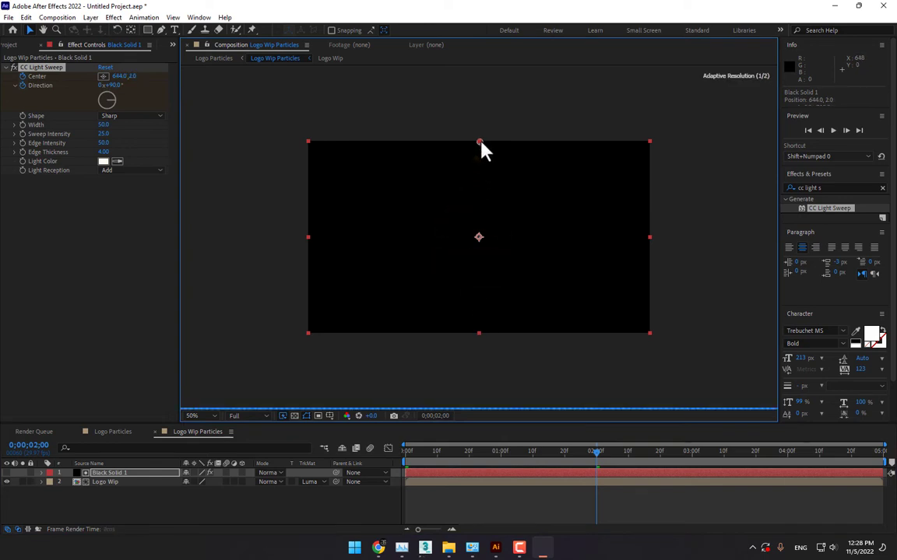
- Open the Logo Linear Wip Particles composition and apply the Linear Wipe transition effect to its Logo Wip layer
left_click(112, 432)
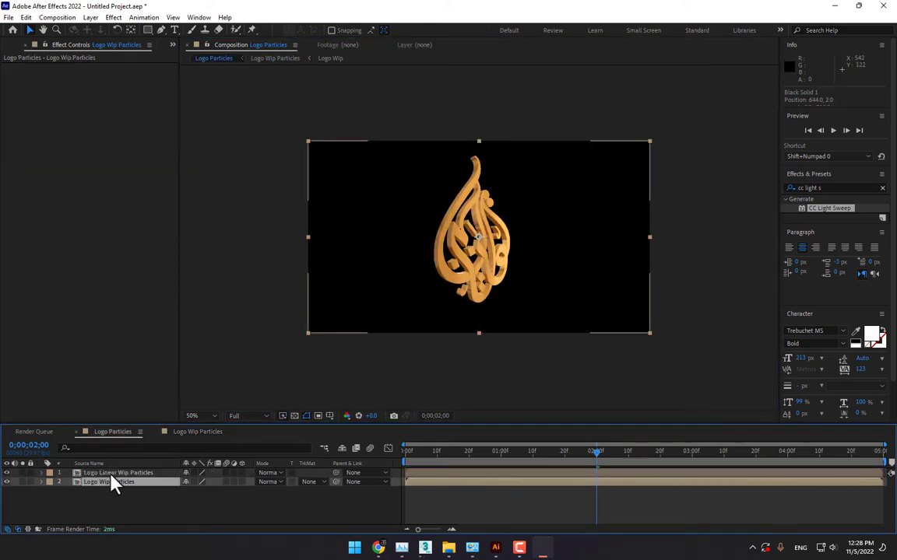
double_click(117, 473)
left_click(232, 472)
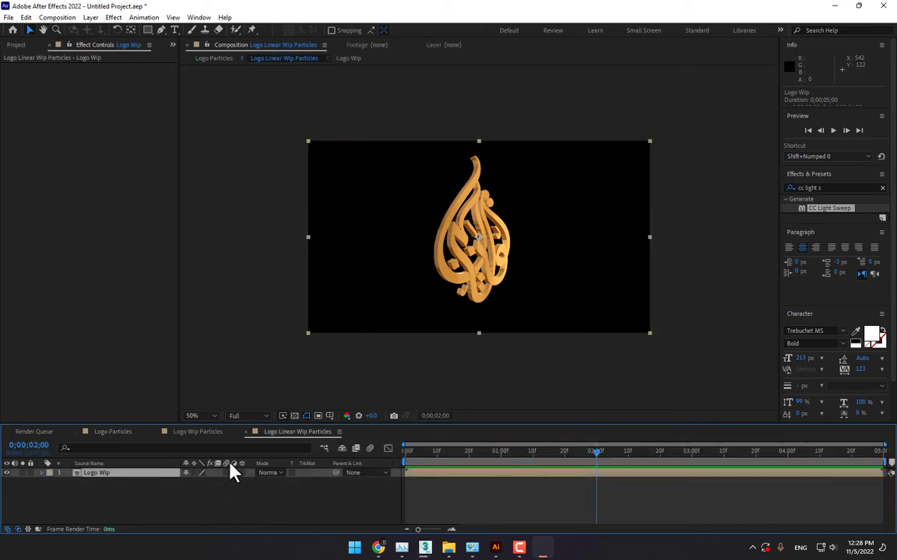
left_click(814, 187)
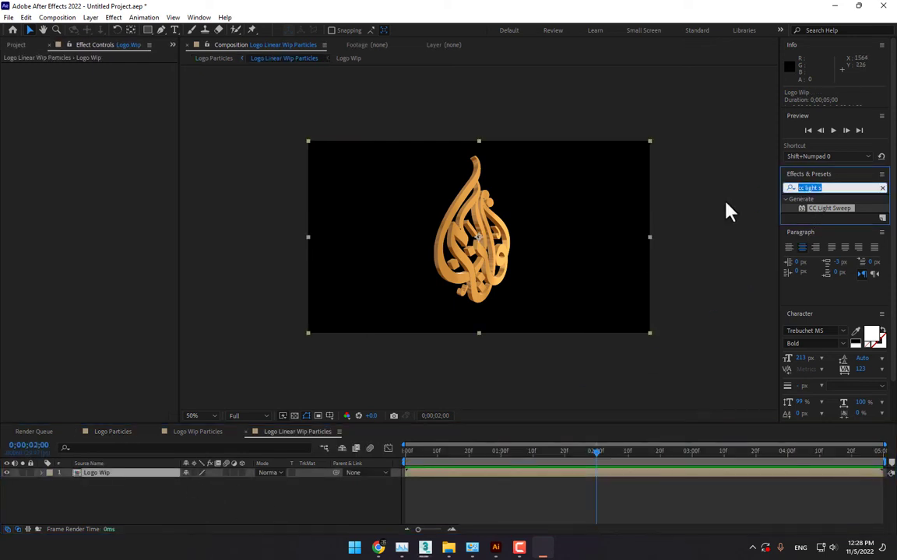
type("linear")
left_click(811, 236)
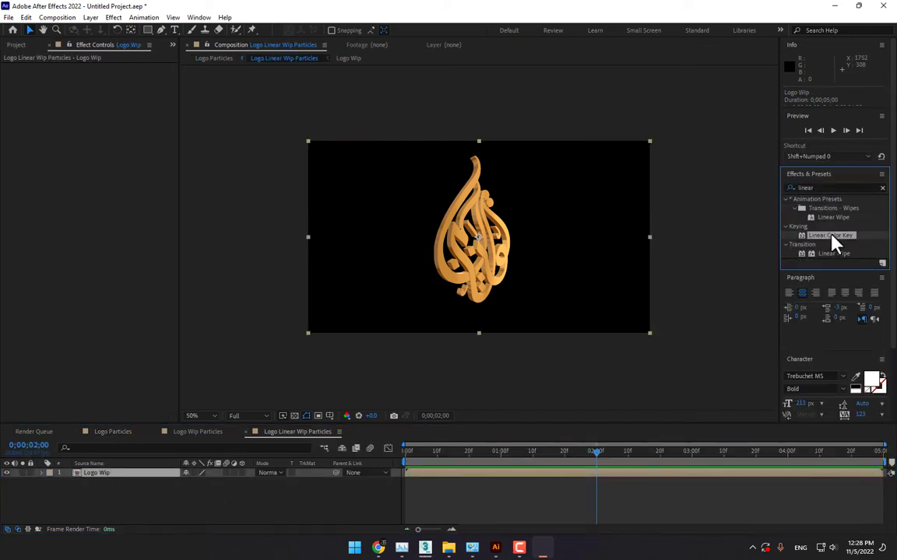
left_click_drag(832, 254, 234, 178)
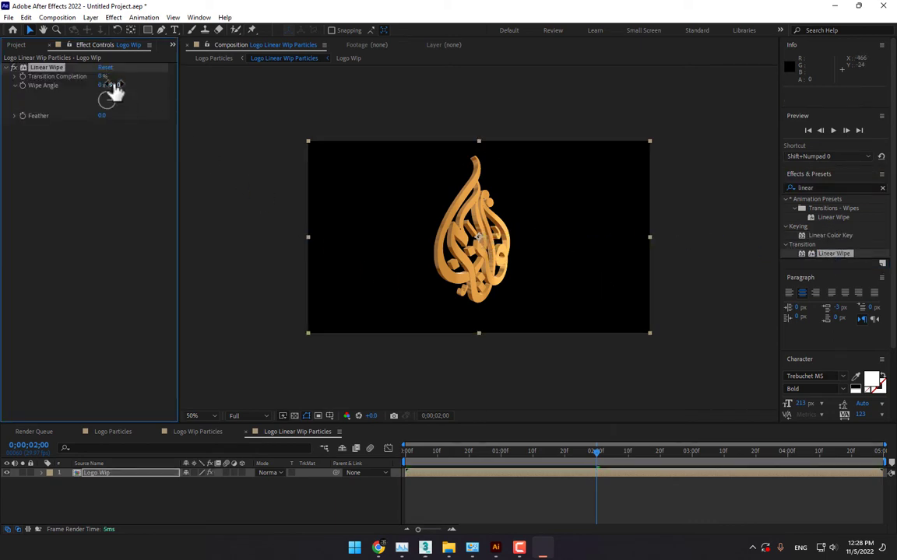
- Set the Linear Wipe's Transition Completion to 52%, Wipe Angle to 0° and Feather to 150
left_click_drag(105, 78, 87, 86)
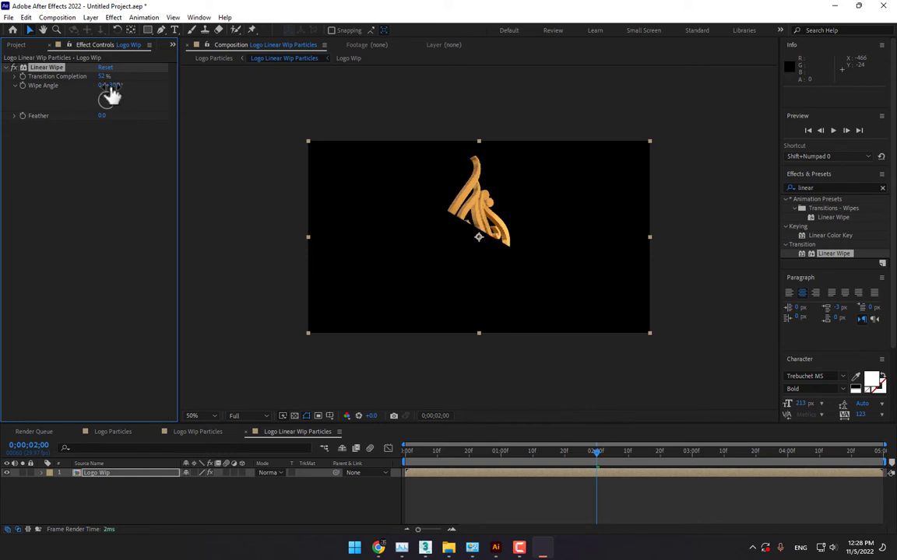
left_click(116, 85)
type("0")
key("Return")
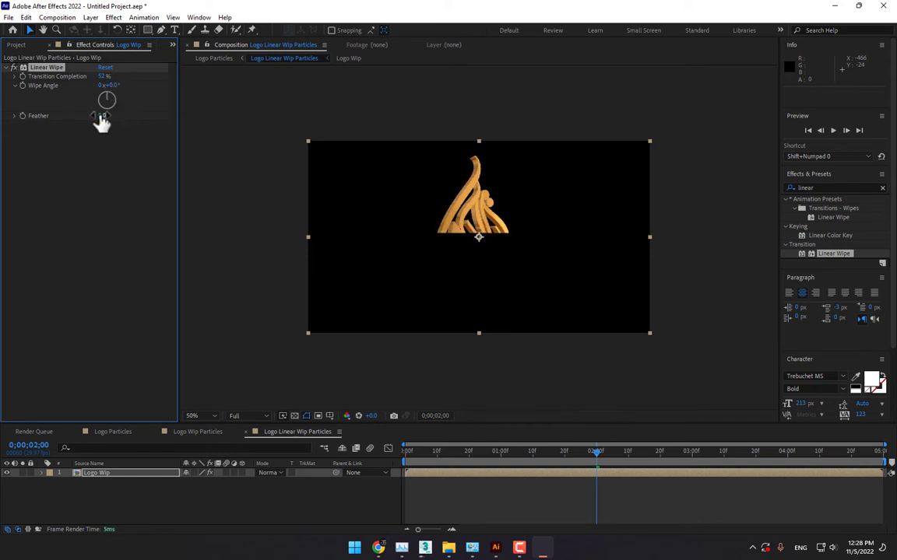
left_click(102, 115)
type("150")
key("Return")
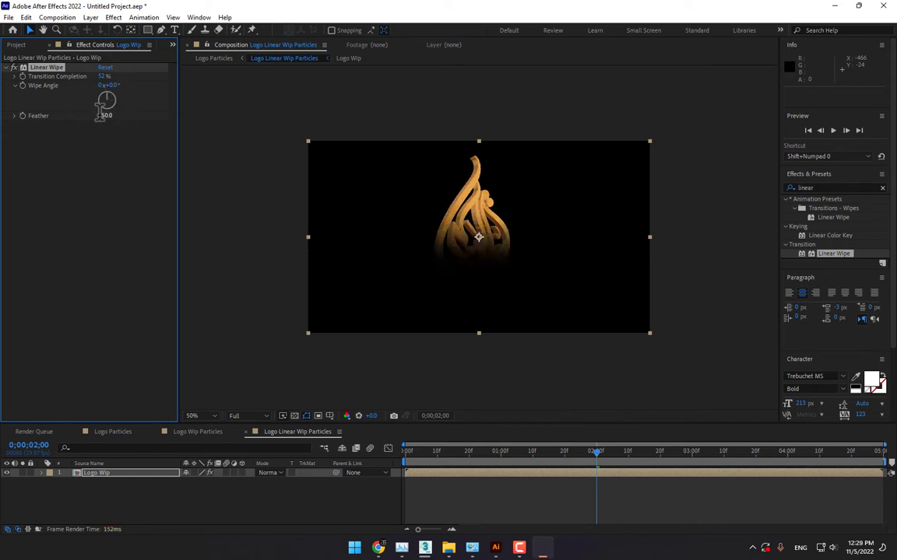
- Keyframe the Linear Wipe's Transition Completion and Wipe Angle, taking completion from 0% at the first frame to 100% at 0;00;02;00
left_click_drag(413, 451, 385, 453)
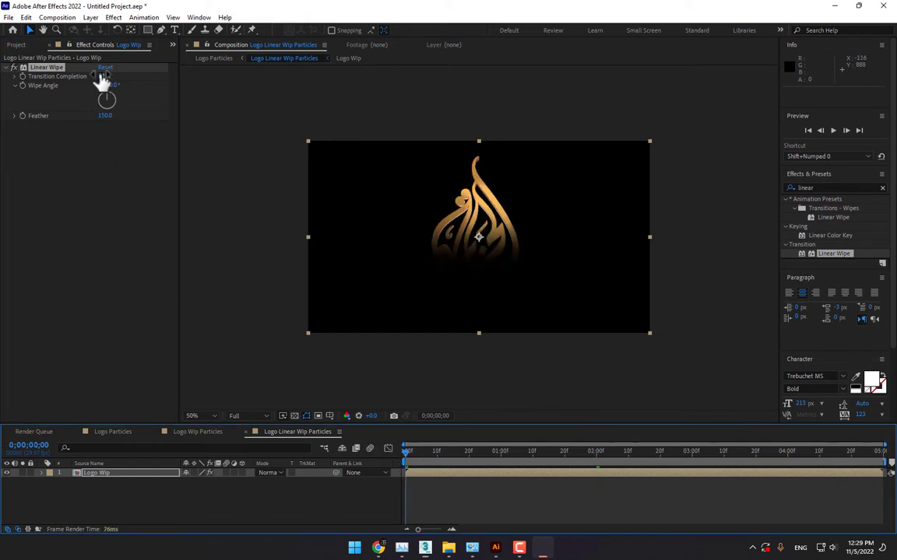
left_click_drag(102, 76, 45, 89)
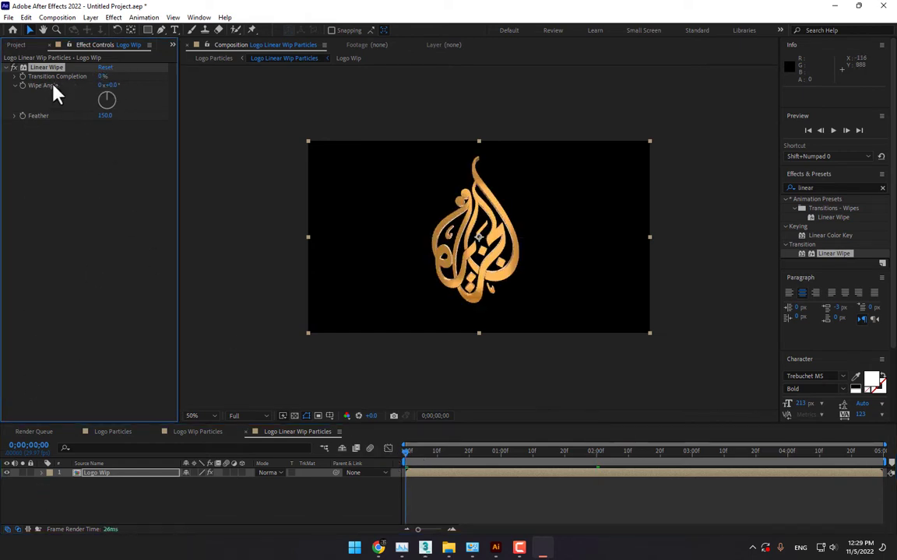
left_click(596, 458)
left_click_drag(109, 75, 176, 81)
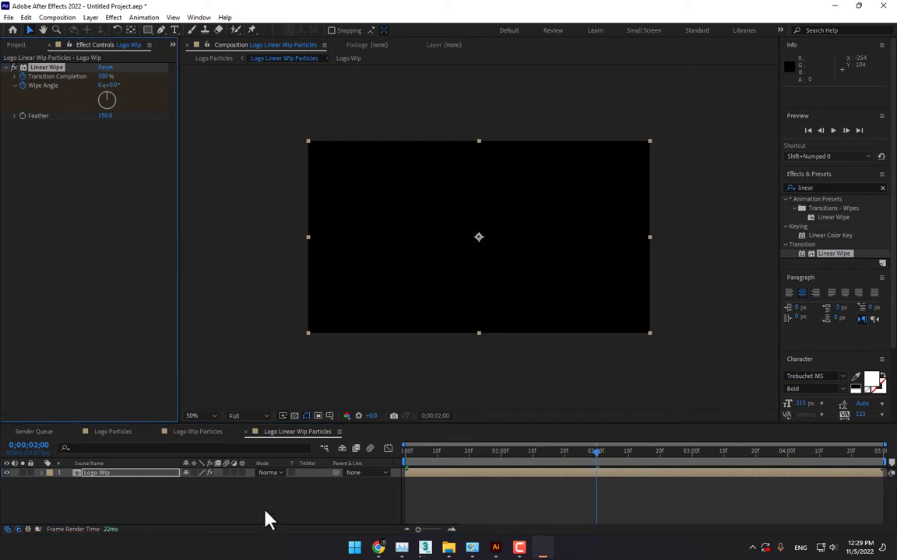
- Return to the Logo Particles composition and save the project to the Desktop under the file name Logo
left_click(114, 433)
left_click(187, 516)
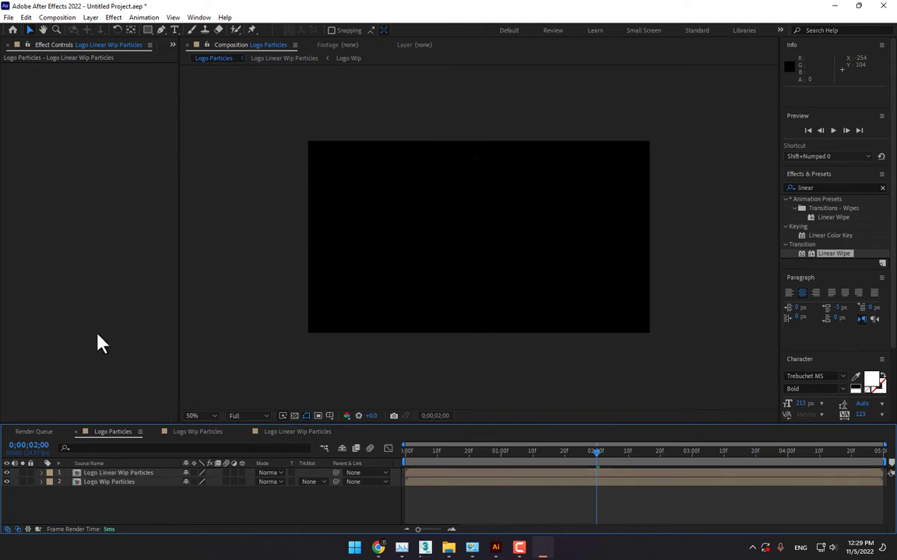
left_click(8, 17)
mouse_move(31, 118)
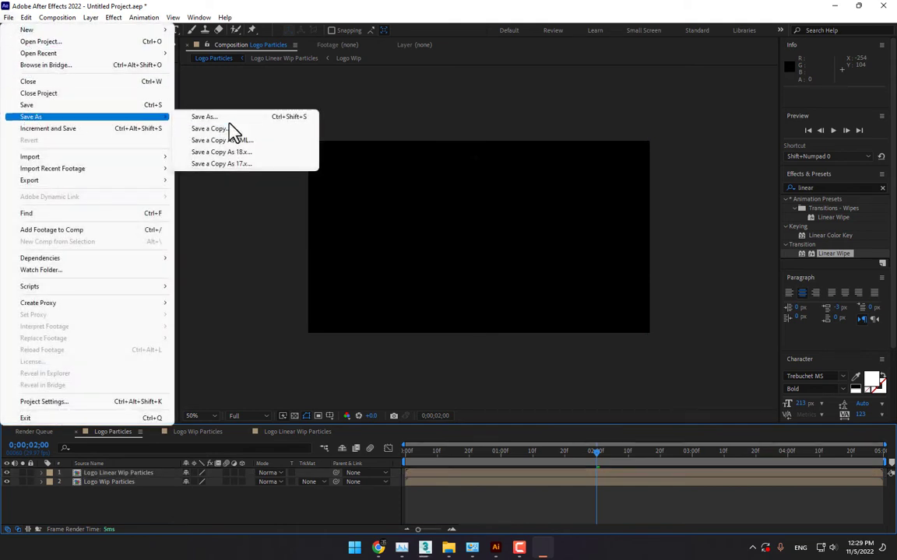
left_click(230, 117)
left_click(55, 120)
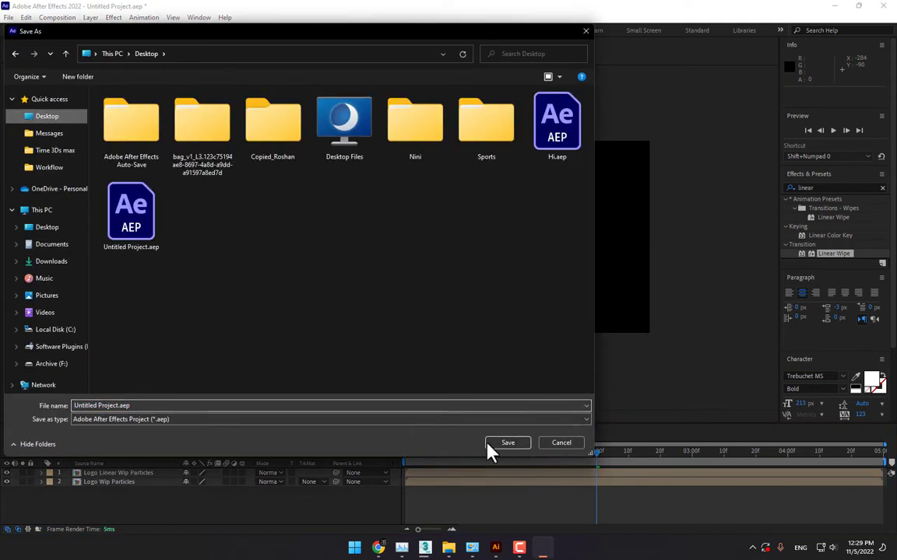
left_click(145, 406)
type("Logo")
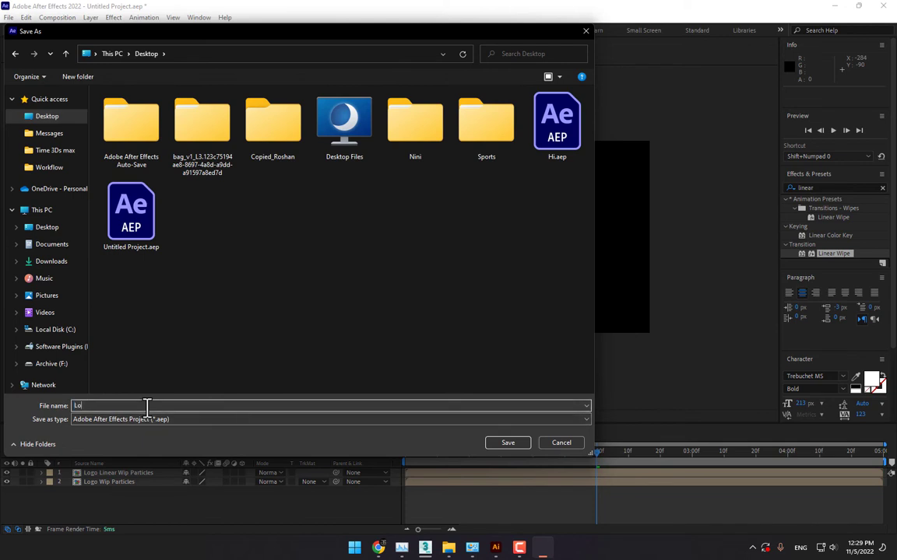
key("Return")
- Create a new 1280 x 720 px black solid named Particles in the Logo Particles composition
right_click(136, 493)
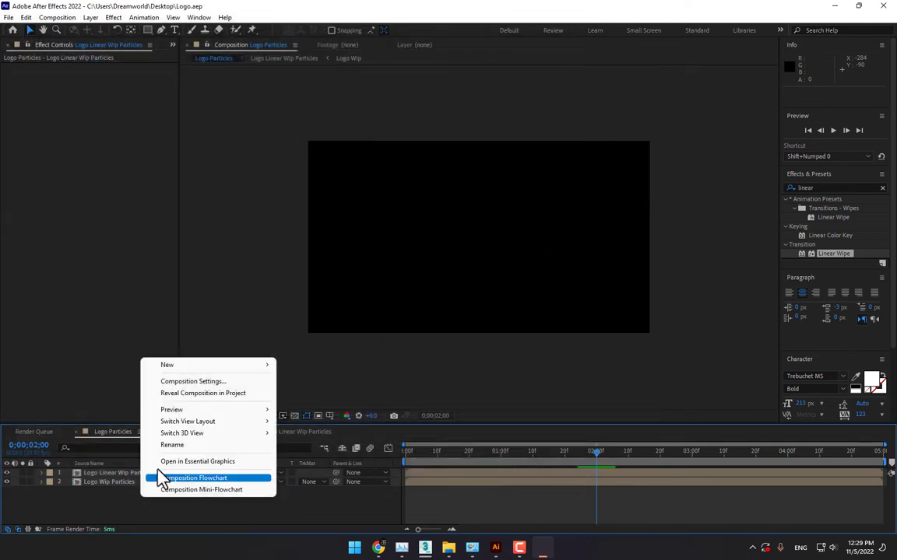
mouse_move(171, 368)
left_click(312, 392)
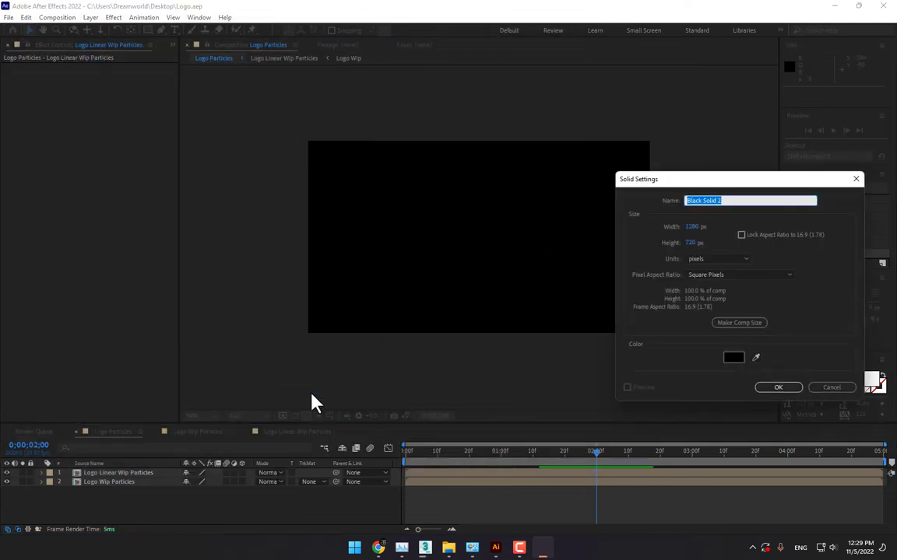
type("Particles")
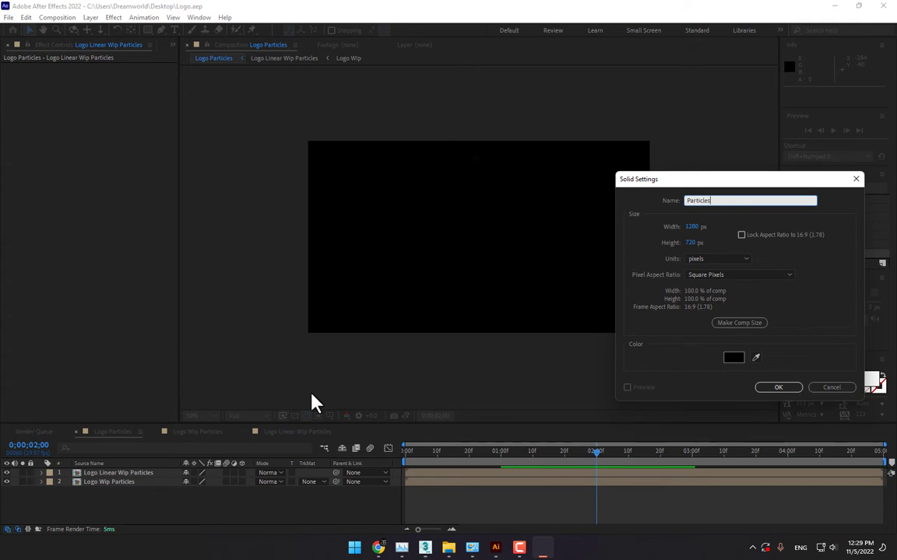
key("Return")
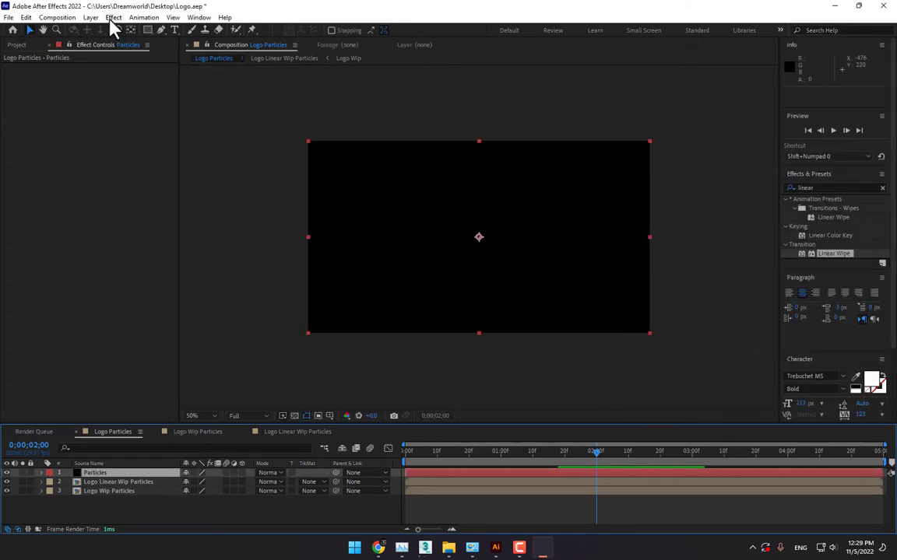
- Apply the RG Trapcode Particular effect to the Particles solid and set its Emitter Type to Layer
left_click(113, 17)
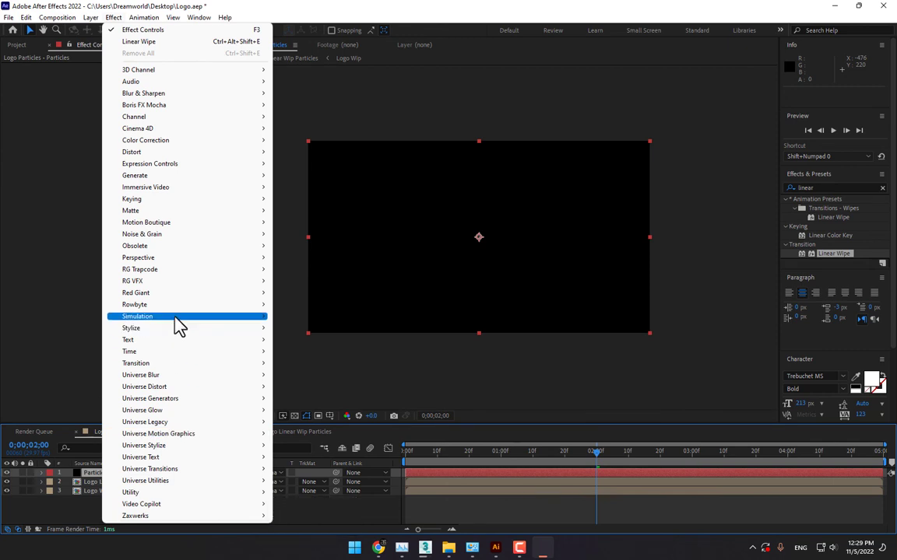
mouse_move(249, 273)
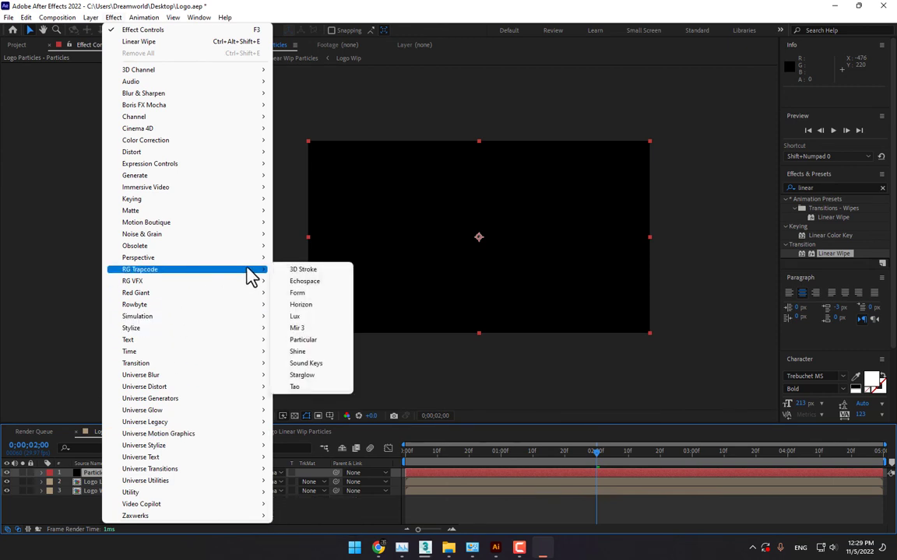
left_click(319, 340)
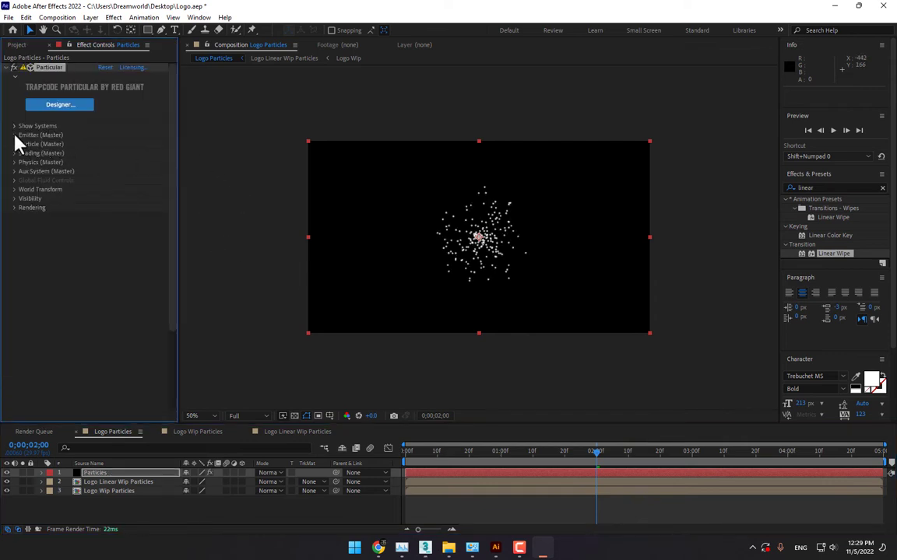
left_click(14, 136)
left_click(130, 162)
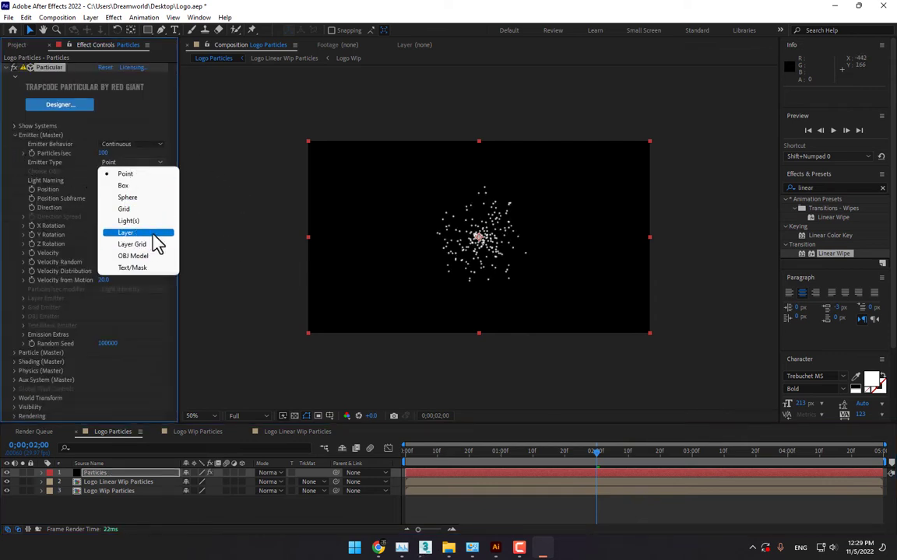
left_click(62, 259)
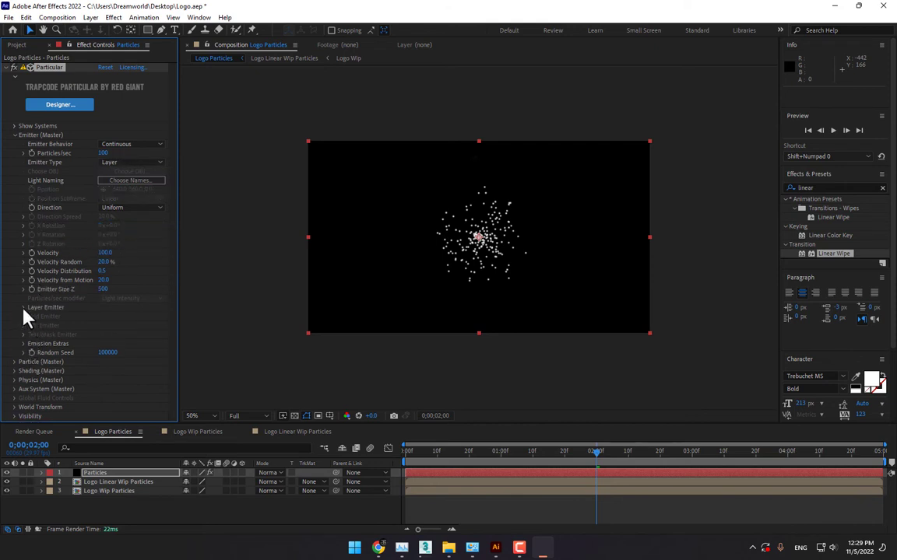
- Make the Logo Wip Particles layer 3D and assign it as Particular's Layer Emitter source
left_click(24, 308)
left_click(109, 317)
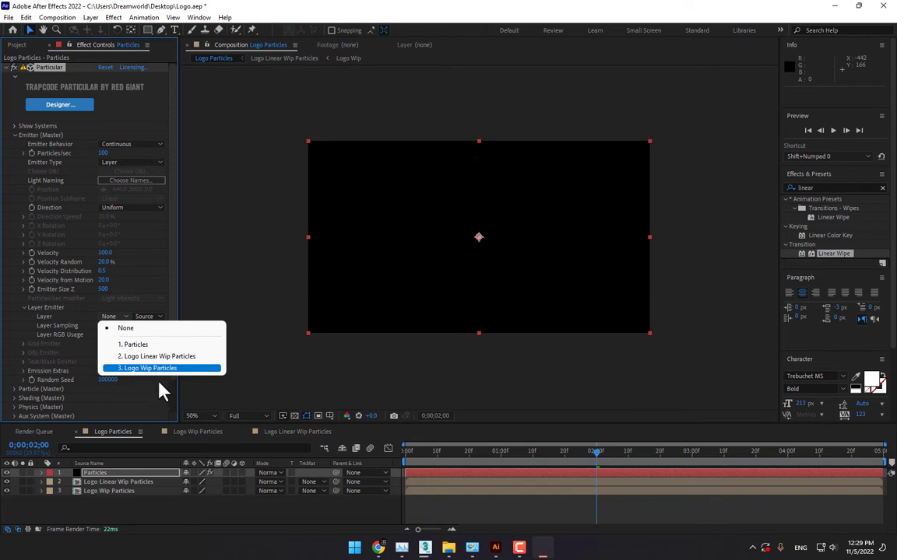
left_click(290, 523)
left_click(133, 491)
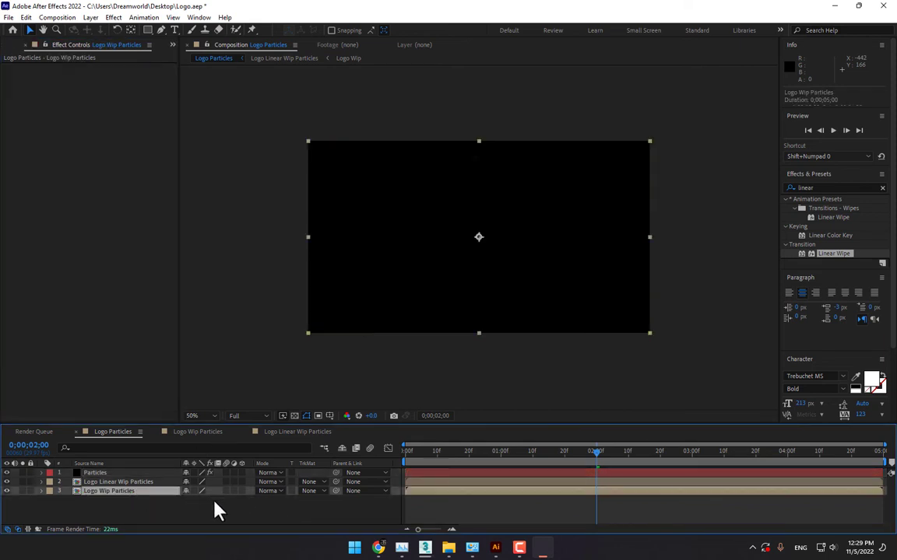
left_click(109, 474)
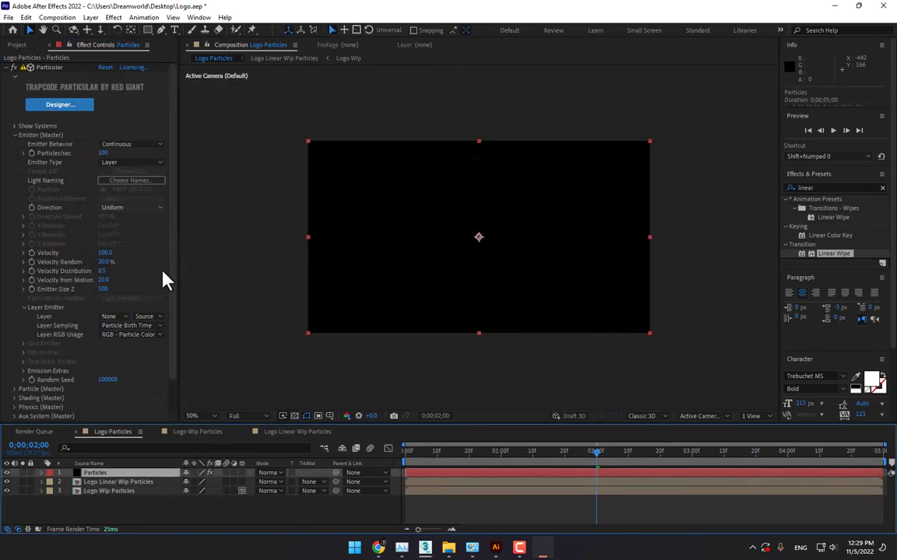
left_click(112, 317)
left_click(157, 370)
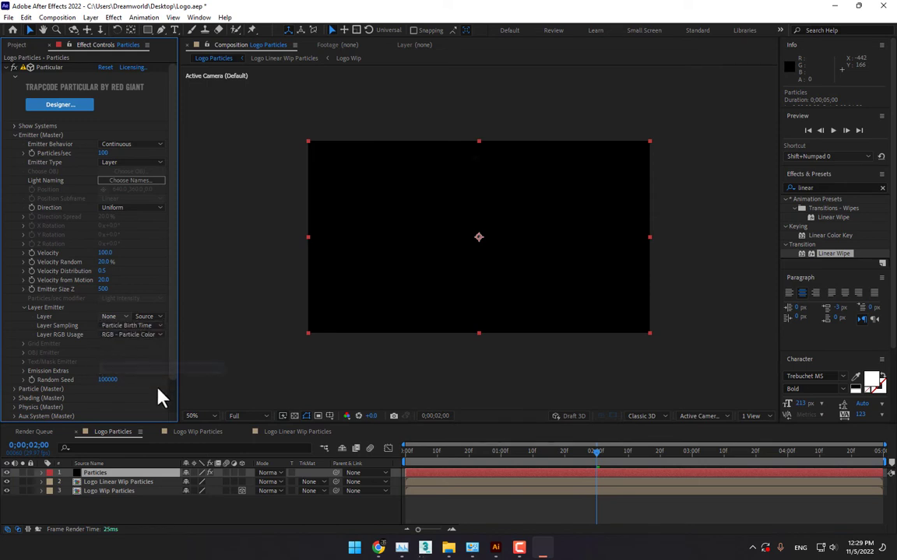
- Set Particular's Particles/sec to 100000 and preview the emission at 0;00;01;18
left_click(521, 464)
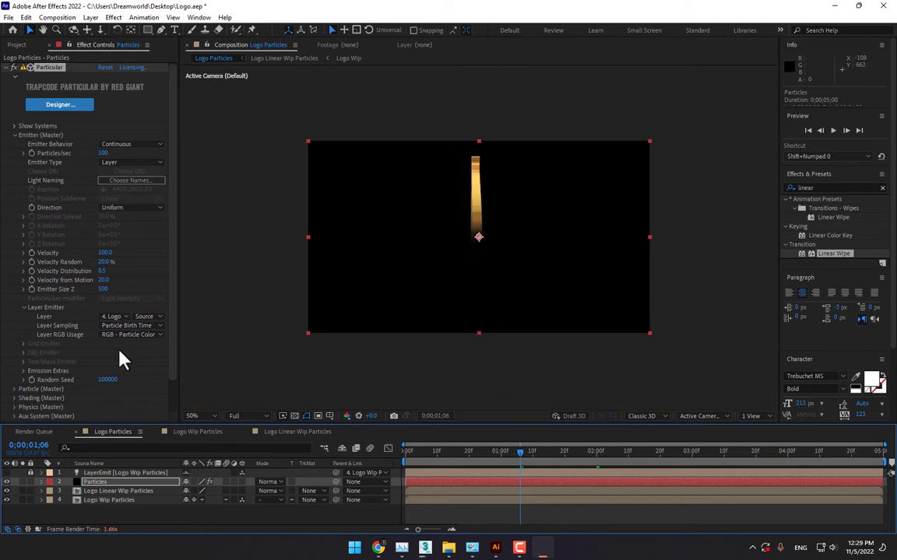
left_click(104, 152)
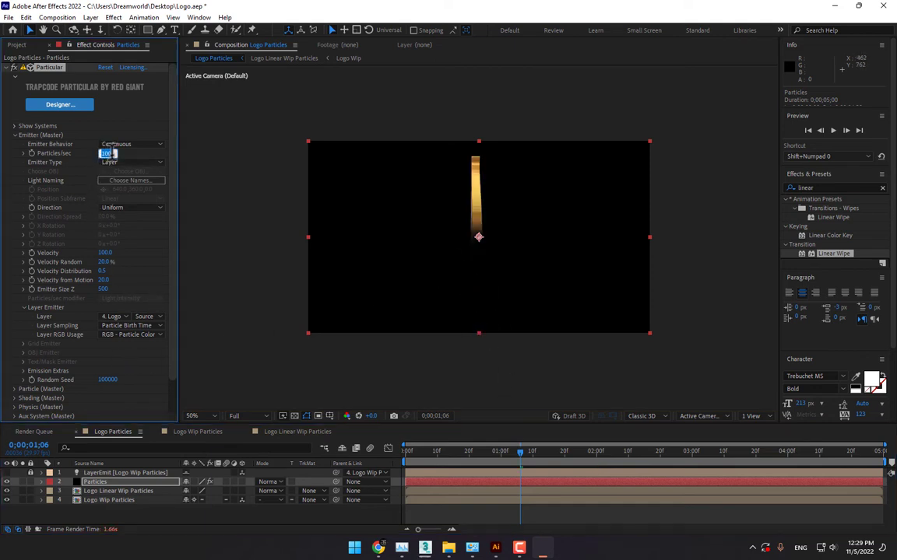
type("10000")
key("Return")
left_click(112, 152)
type("100000")
key("Return")
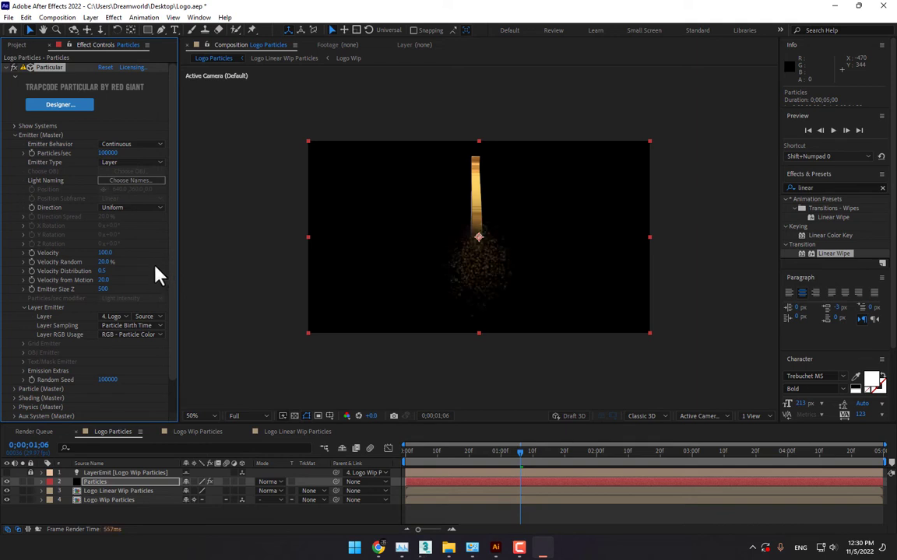
left_click_drag(546, 454, 559, 456)
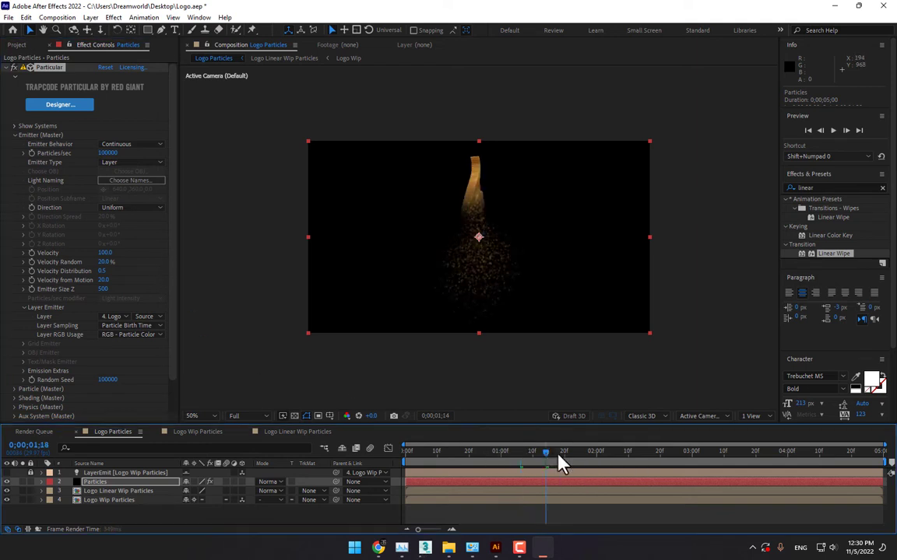
- Set the master particle's Sphere Feather to 0 and Size Random to 100%
left_click(15, 388)
scroll(46, 386, "down", 4)
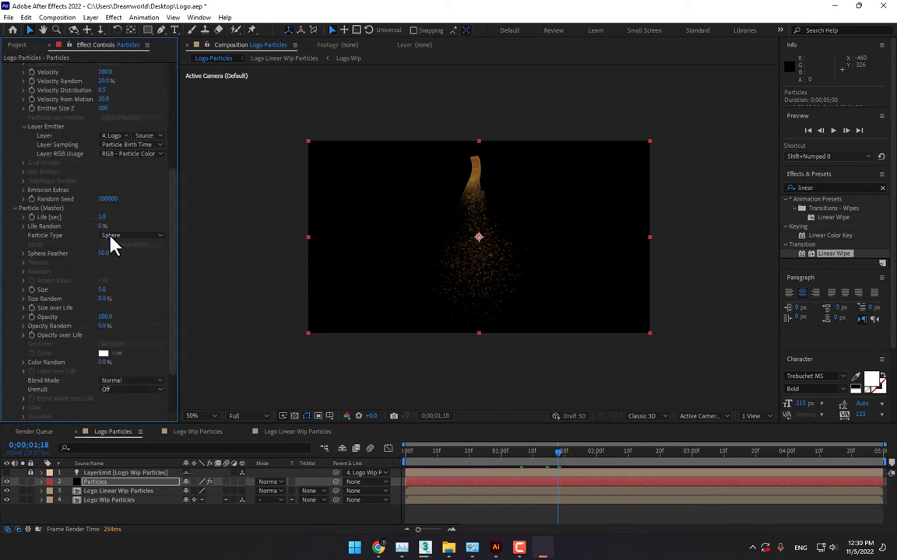
left_click_drag(104, 254, 23, 254)
left_click_drag(104, 299, 190, 310)
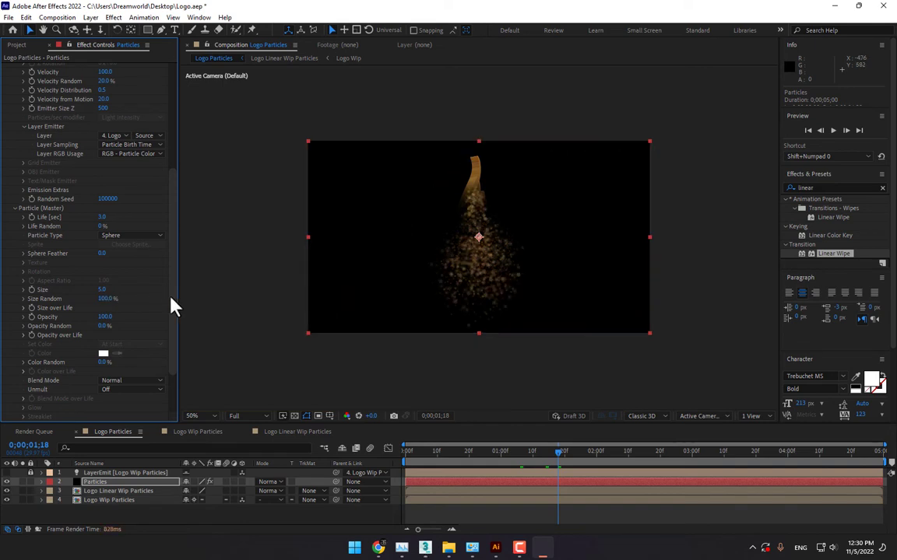
- Set the master particle's Size to 2.5, after trying 2
left_click(102, 290)
type("2")
key("Return")
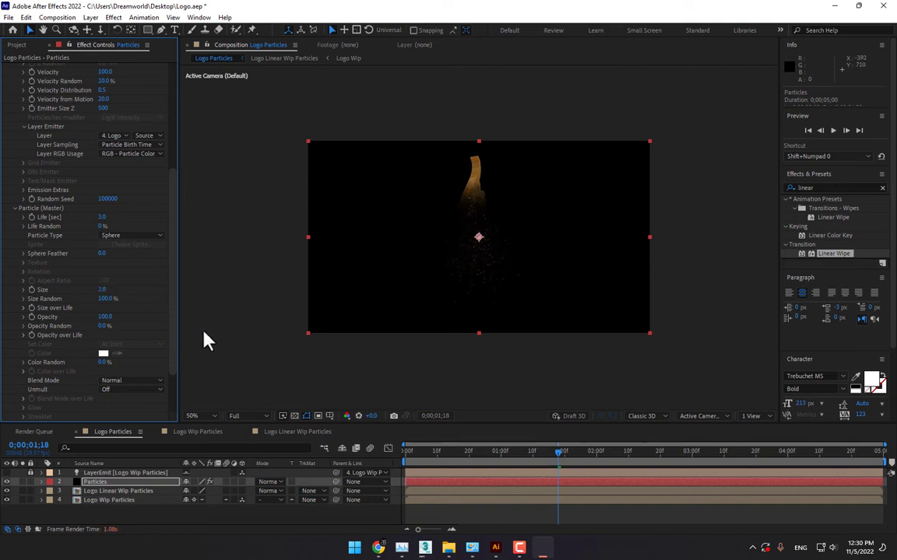
left_click(105, 290)
type("2.5")
key("Return")
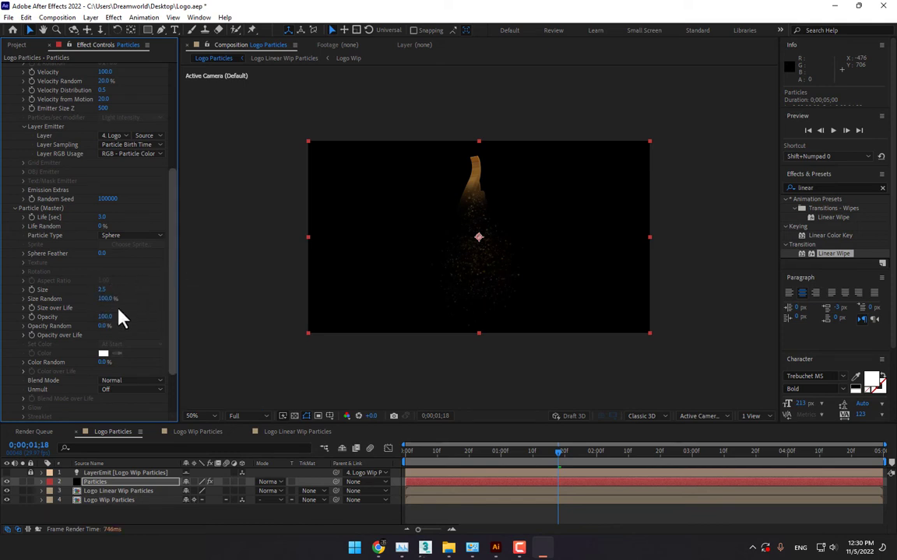
- Set Wind X to 6 and Wind Y to 89 in Particular's Air physics settings
scroll(137, 344, "down", 3)
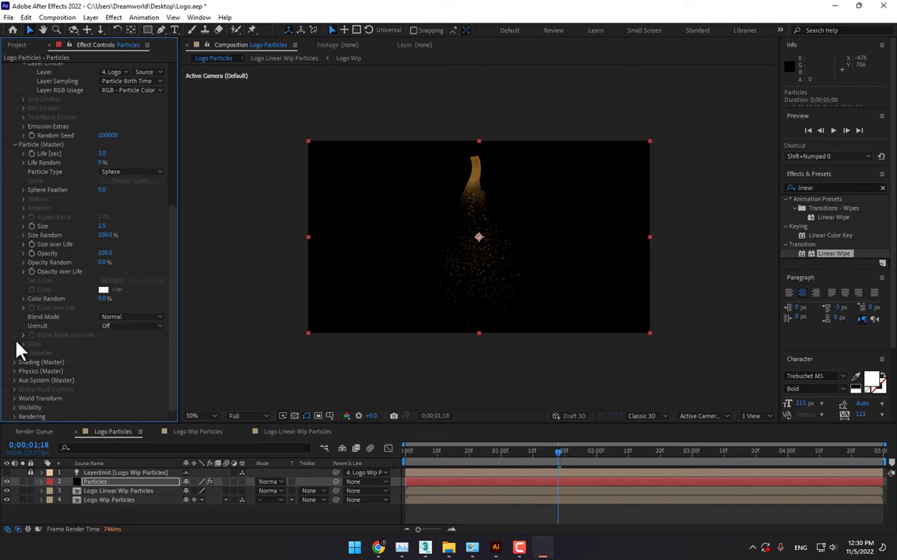
left_click(14, 371)
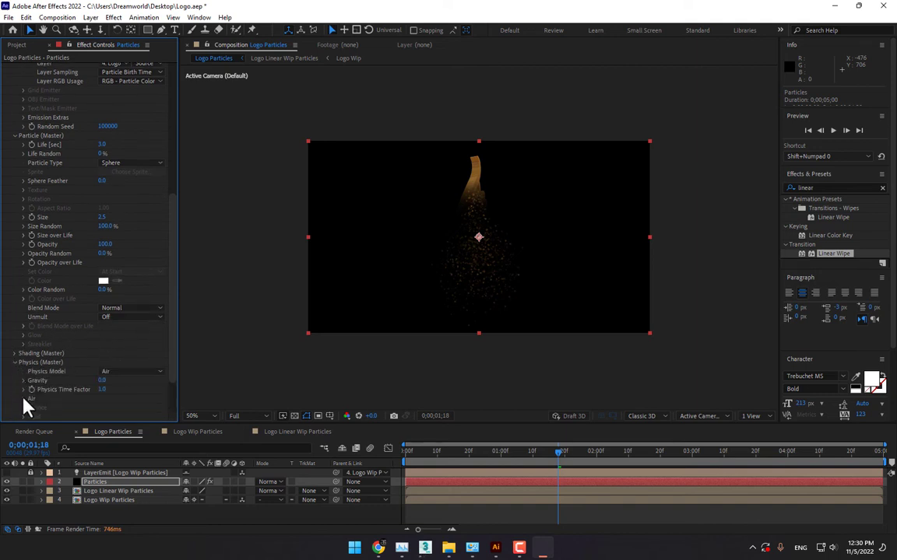
left_click(24, 399)
scroll(92, 410, "down", 4)
left_click_drag(103, 373, 150, 390)
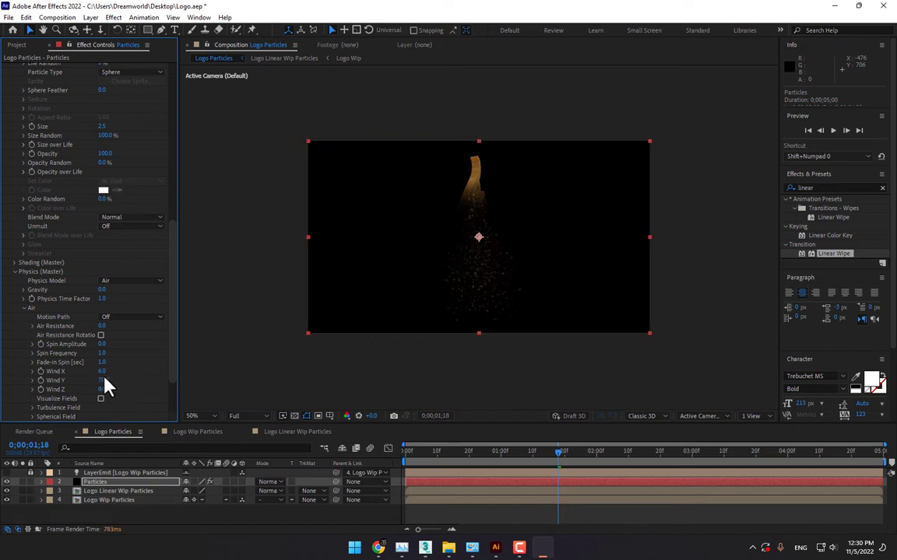
- Set the Turbulence Field's Affect Position to 200 in Particular's Air physics settings
left_click(33, 408)
scroll(33, 410, "down", 3)
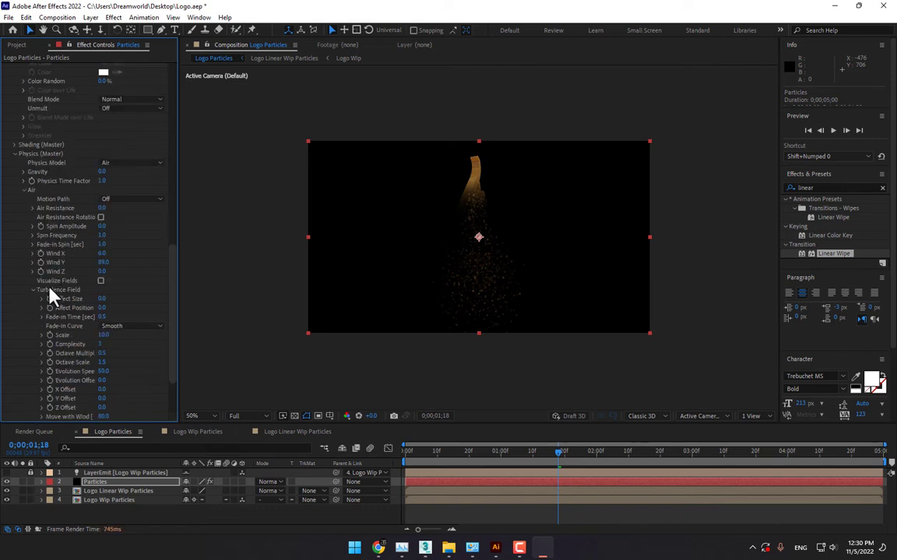
left_click_drag(172, 312, 174, 312)
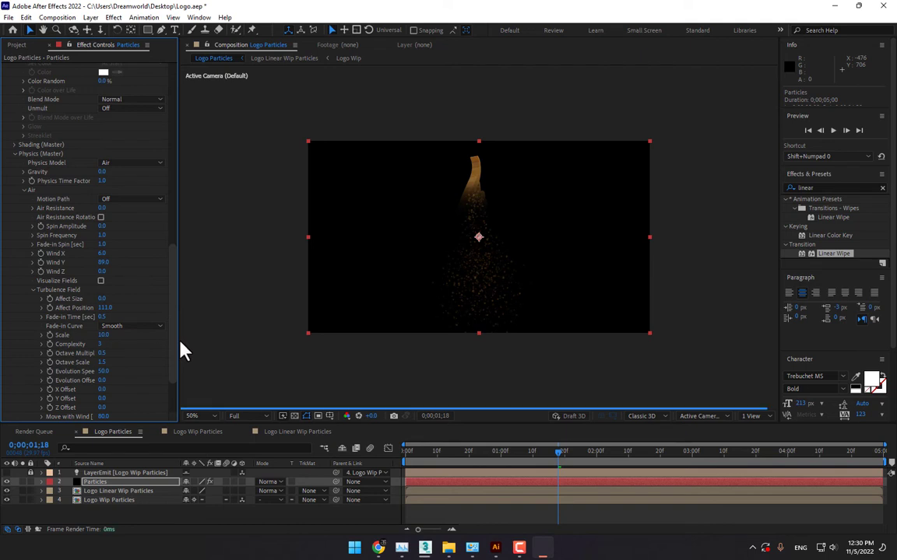
left_click(105, 308)
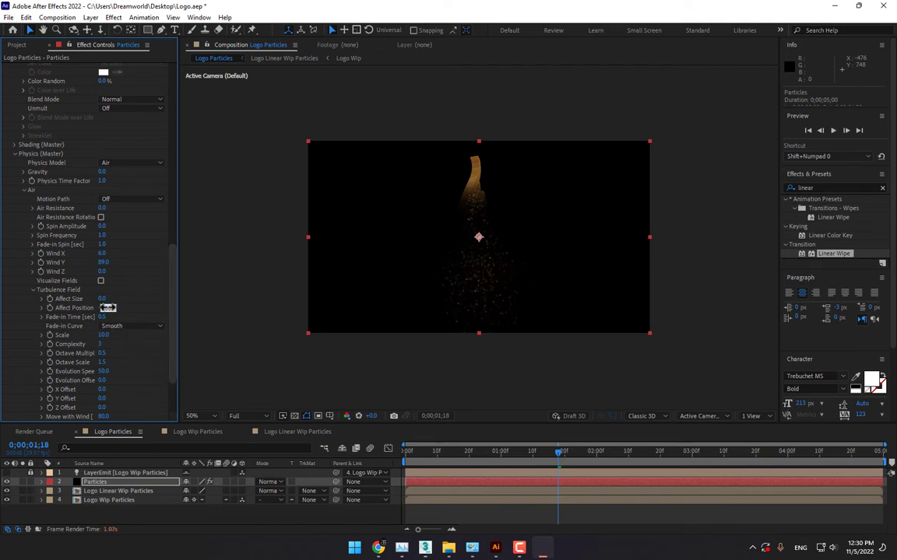
type("200")
key("Return")
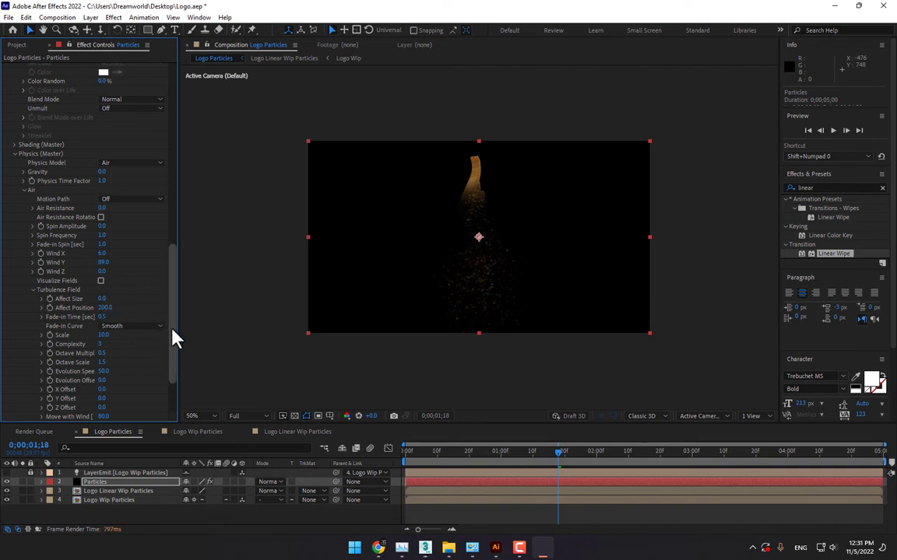
- Find the Stylize Glow effect and apply it to the Particles layer
left_click(115, 484)
left_click(782, 187)
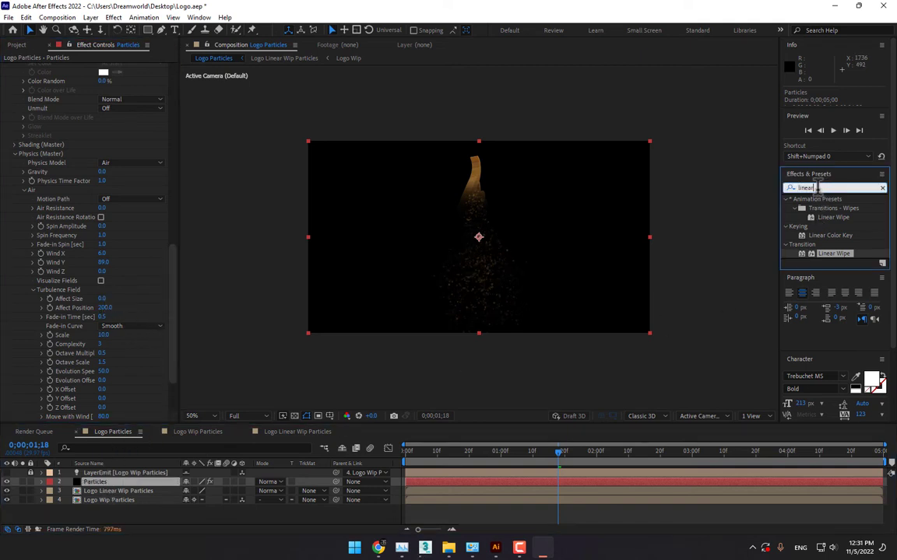
type("glow")
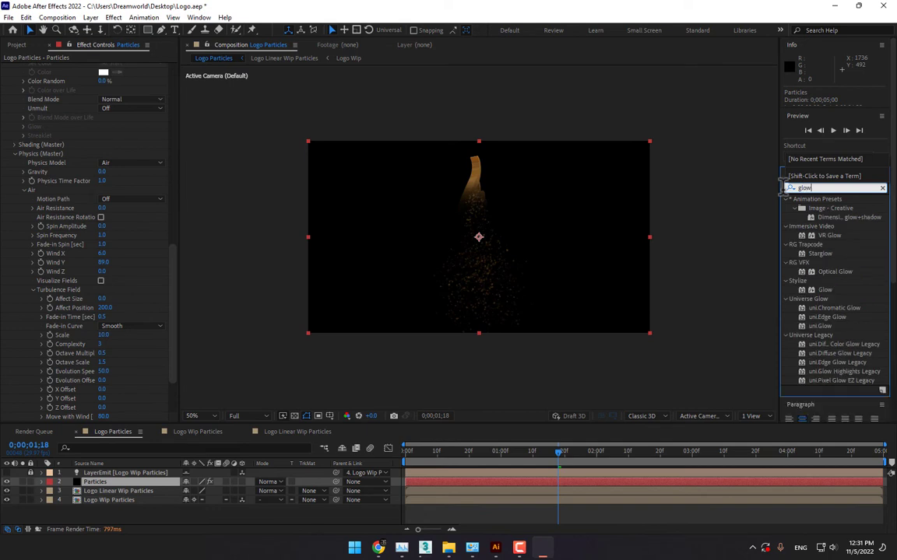
double_click(815, 290)
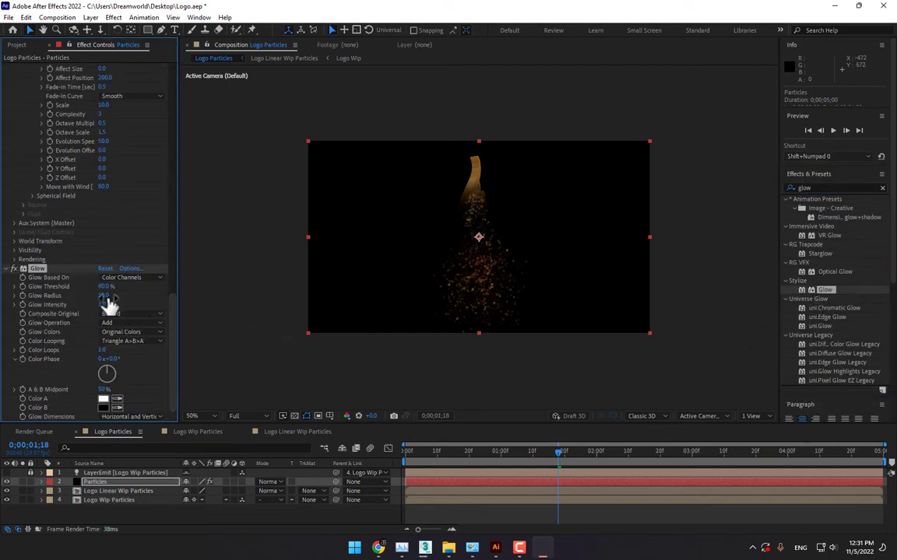
- Set the Particles layer's Glow threshold to 52.9% and radius to 27, and add a second Glow with threshold 70.2% and radius 52
mouse_move(107, 297)
left_mouse_down()
mouse_move(117, 297)
mouse_move(117, 288)
mouse_move(91, 288)
mouse_move(109, 288)
left_mouse_up()
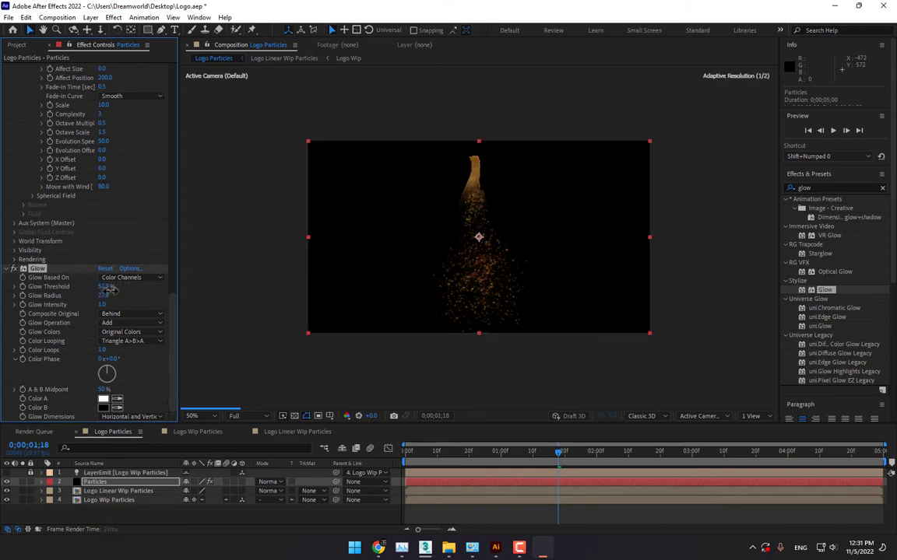
double_click(823, 292)
left_click_drag(102, 286, 124, 296)
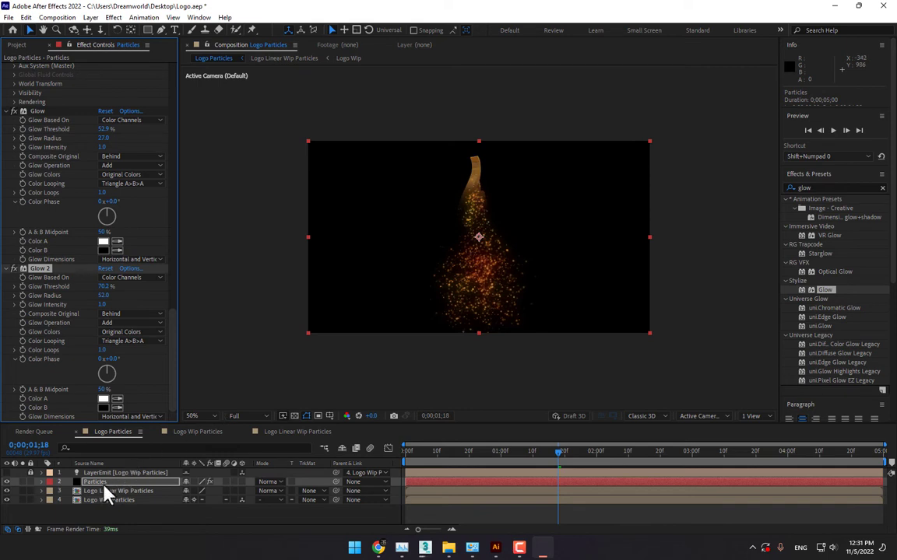
- At frame 0;00;00;16, apply a Glow to the Logo Linear Wip Particles layer with threshold 94.1% and radius 92
left_click(456, 453)
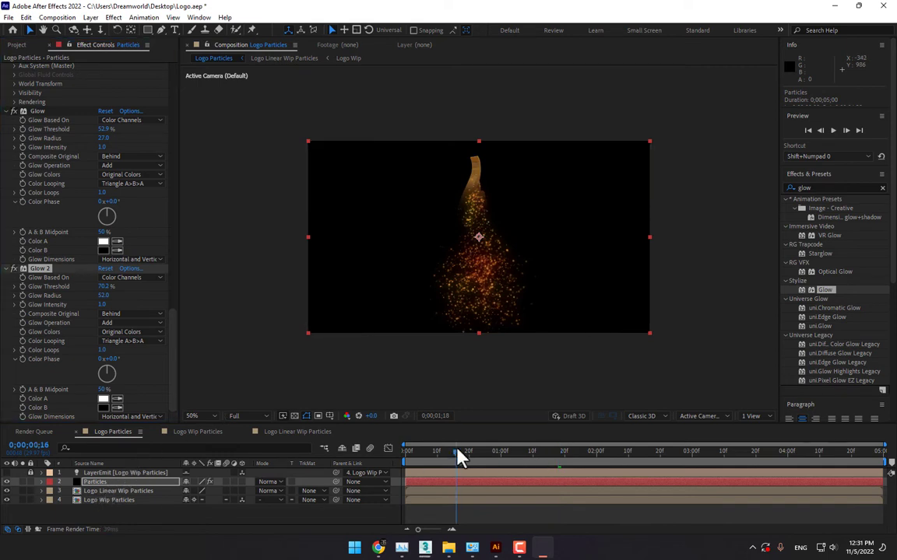
left_click(90, 483)
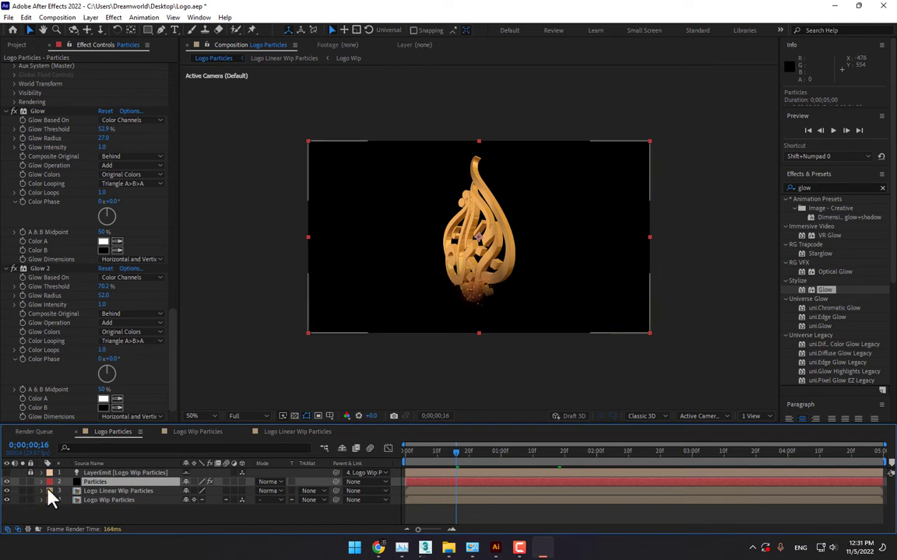
left_click(109, 493)
left_click(11, 493)
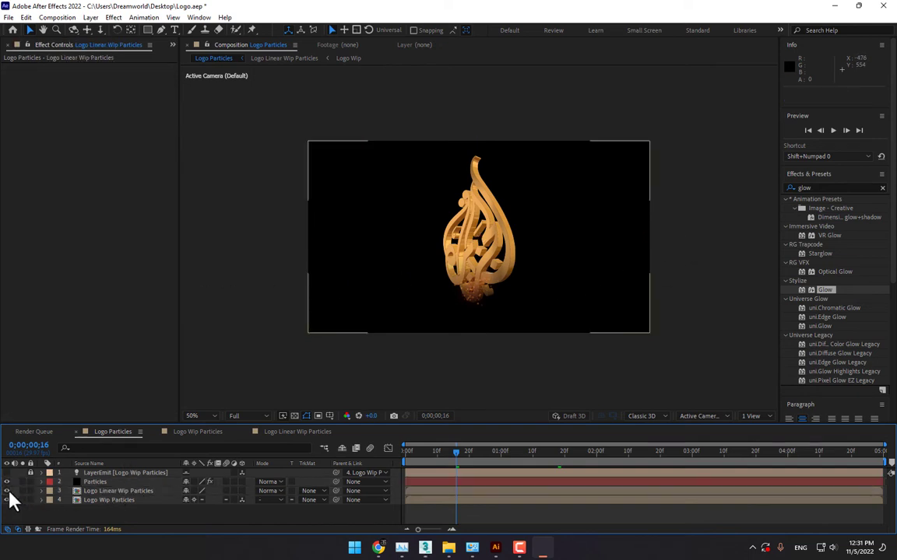
left_click(6, 492)
left_click(6, 492)
left_click_drag(88, 506, 108, 495)
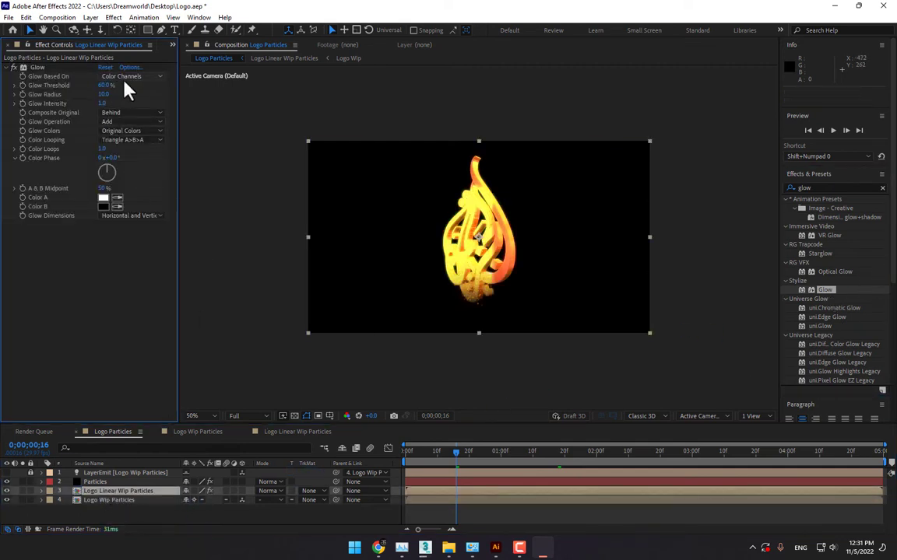
left_click_drag(115, 95, 147, 89)
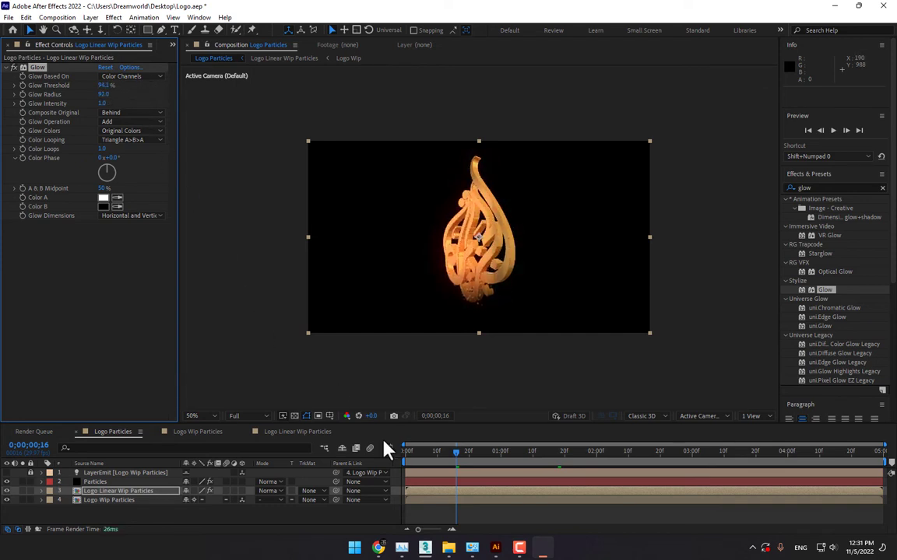
- Preview the Logo Particles animation from the first frame and return to 0;00;00;00
left_click_drag(436, 458, 346, 464)
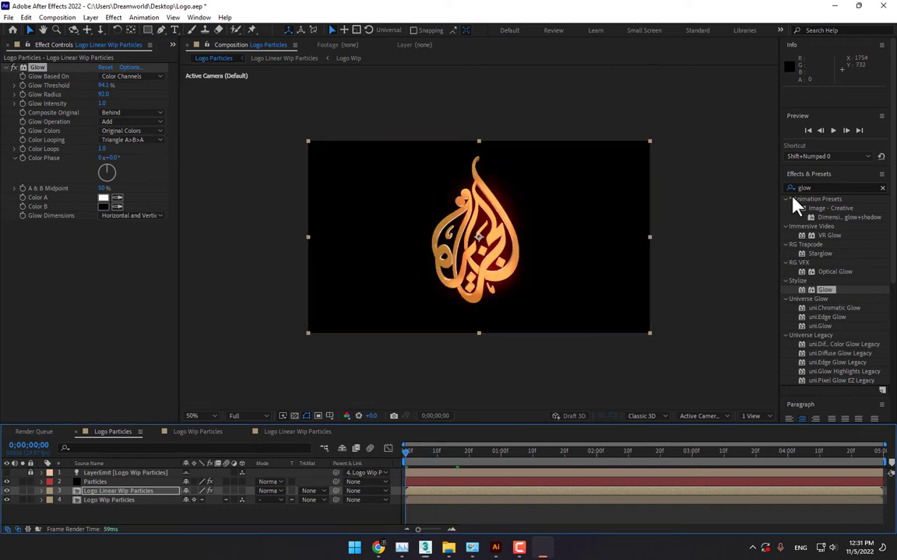
left_click(833, 132)
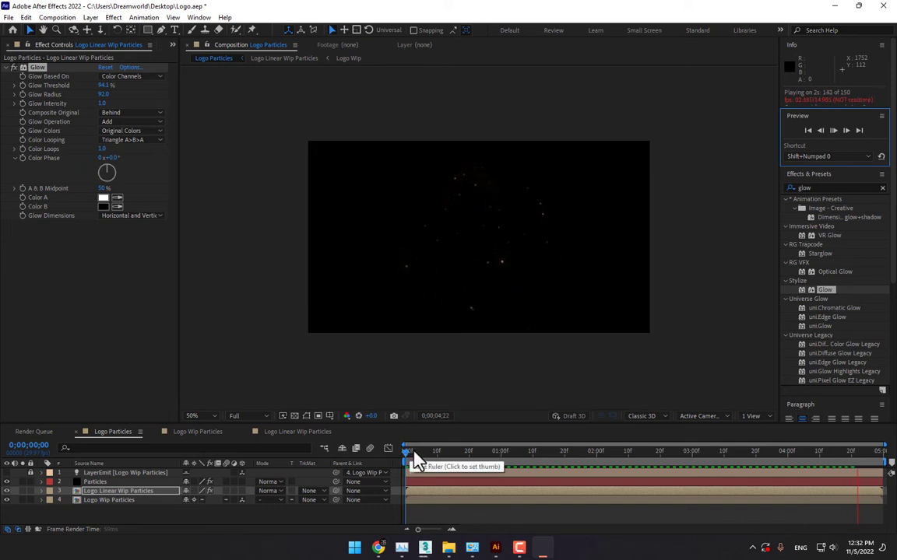
left_click_drag(410, 461, 390, 482)
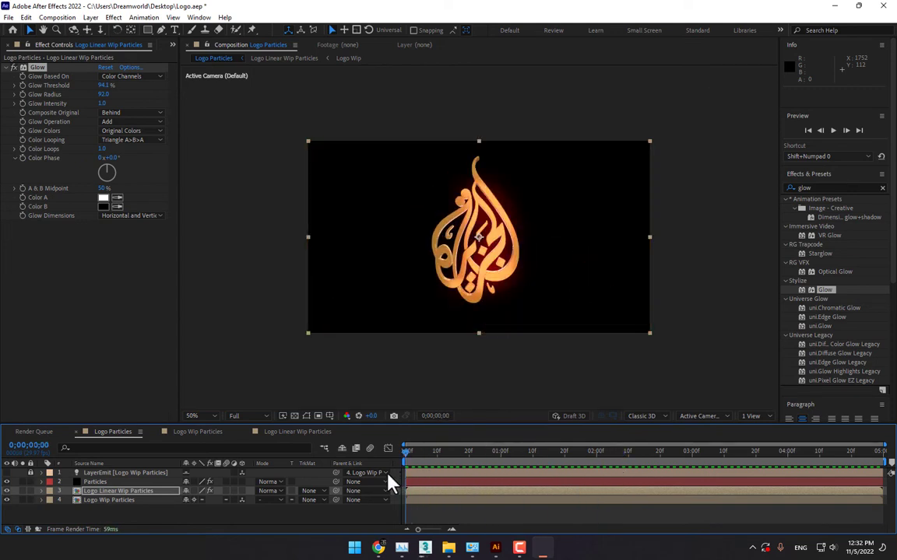
- Start a footage import from the project and browse to Documents, VideoCopilot, Materials, Environment
left_click(173, 45)
left_click(197, 62)
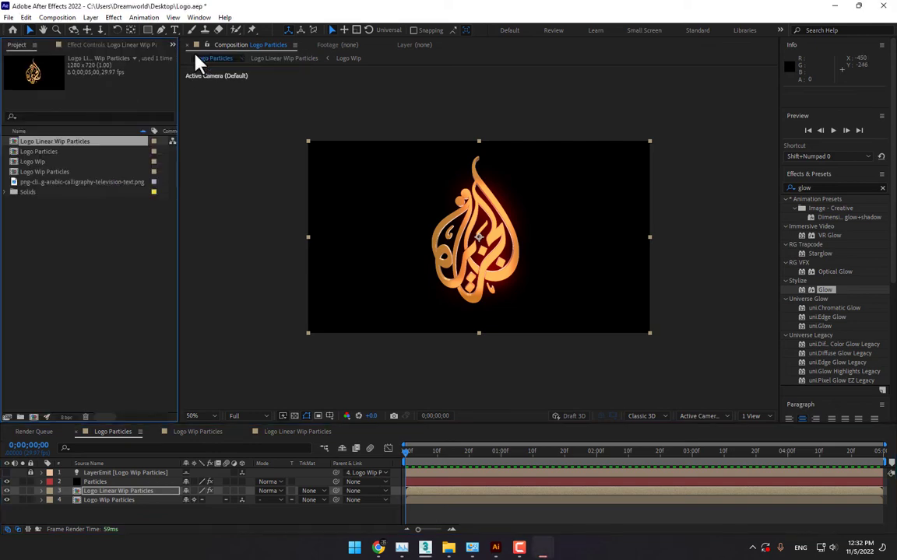
double_click(81, 269)
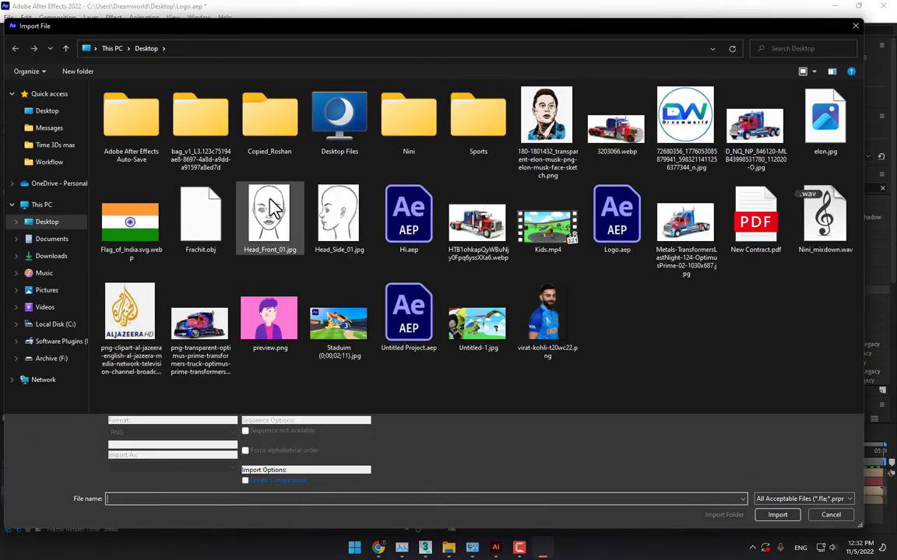
left_click(50, 239)
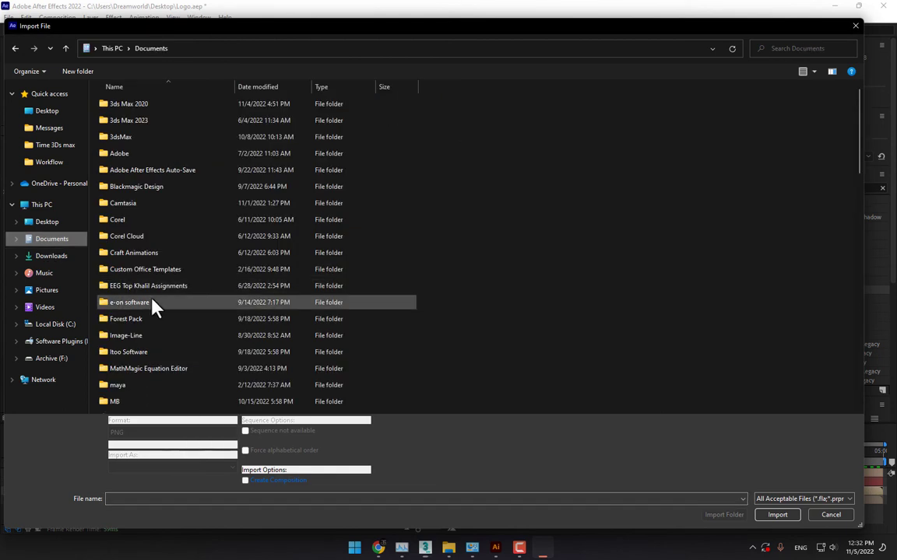
scroll(225, 334, "down", 4)
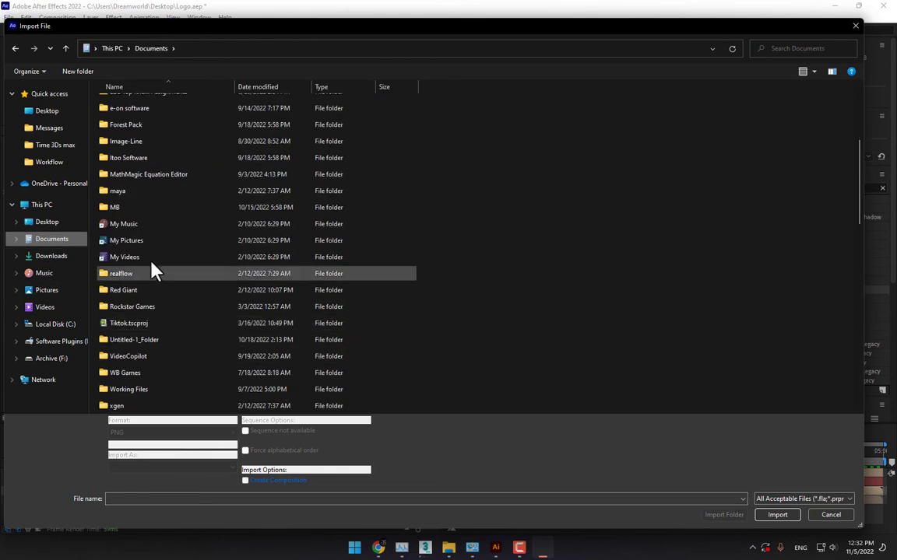
double_click(137, 357)
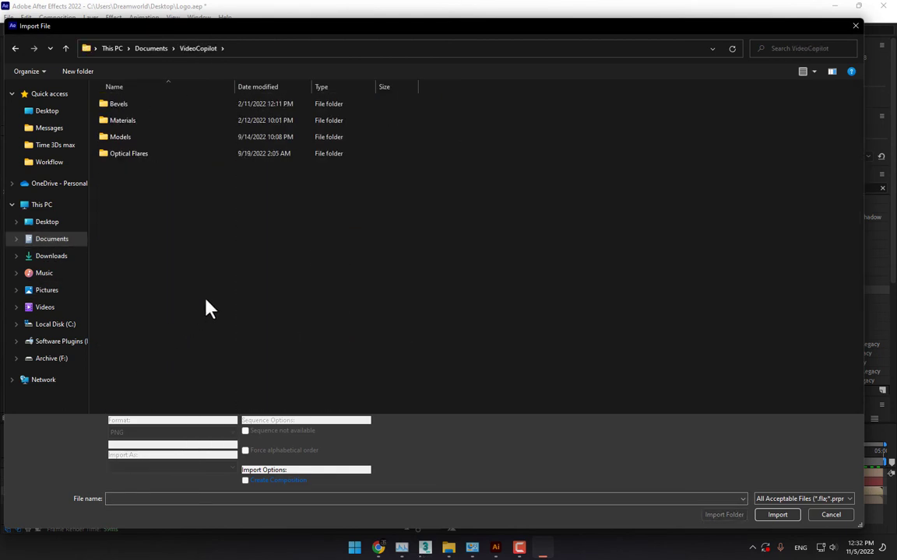
double_click(130, 123)
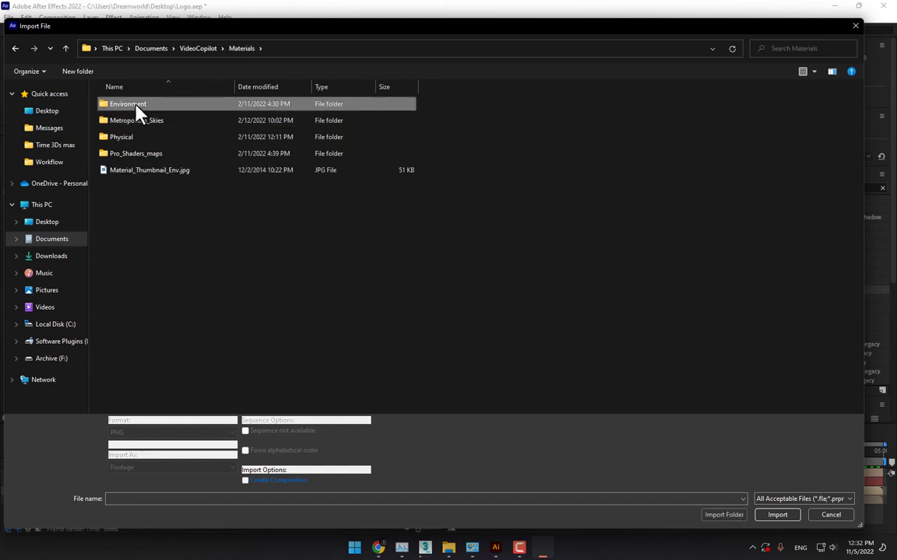
double_click(137, 107)
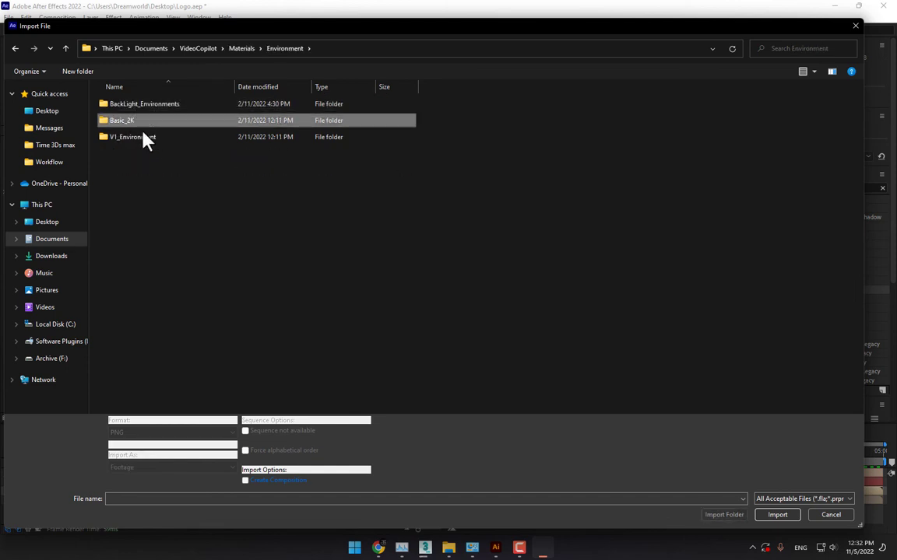
- Look through the Basic_2K and V1_Environment folders for a suitable background image
double_click(138, 123)
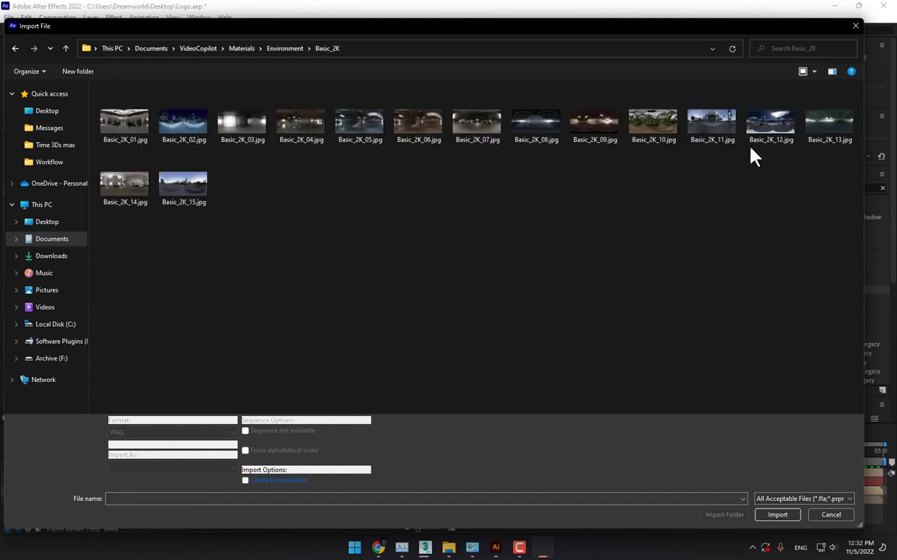
left_click(285, 48)
double_click(141, 139)
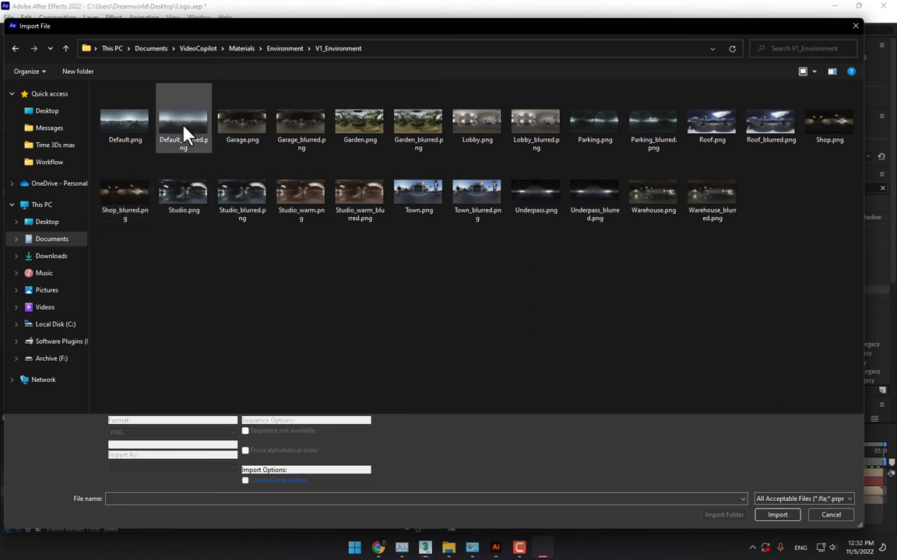
left_click(285, 48)
left_click(135, 123)
double_click(137, 123)
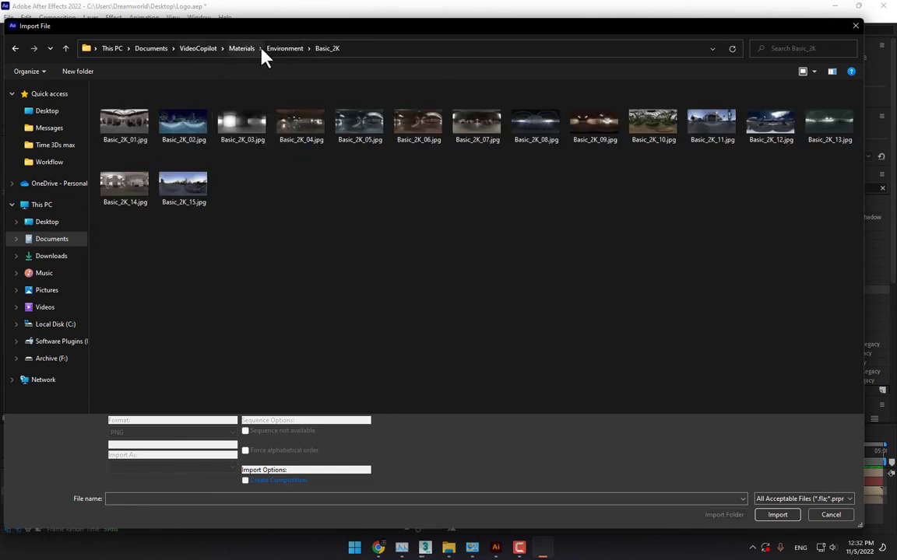
key("alt+Left")
- Import BackLight_2K_09.jpg from the BackLight_2K folder inside BackLight_Environments and place it as the lowest layer of the Logo Particles composition
double_click(134, 109)
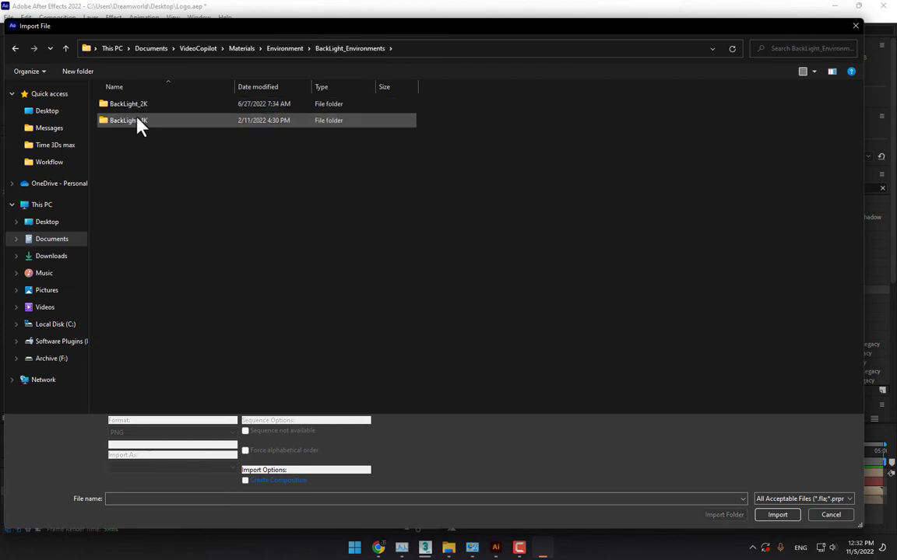
double_click(148, 109)
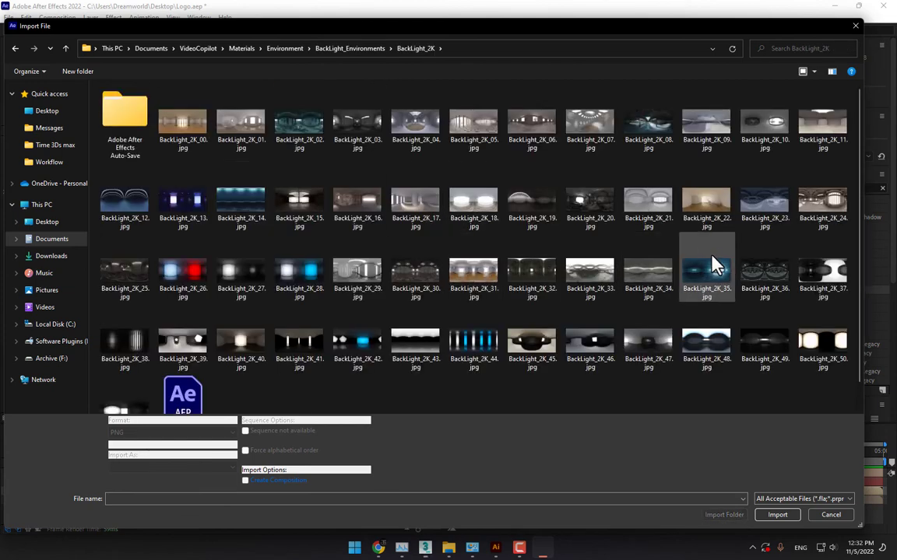
scroll(711, 263, "down", 1)
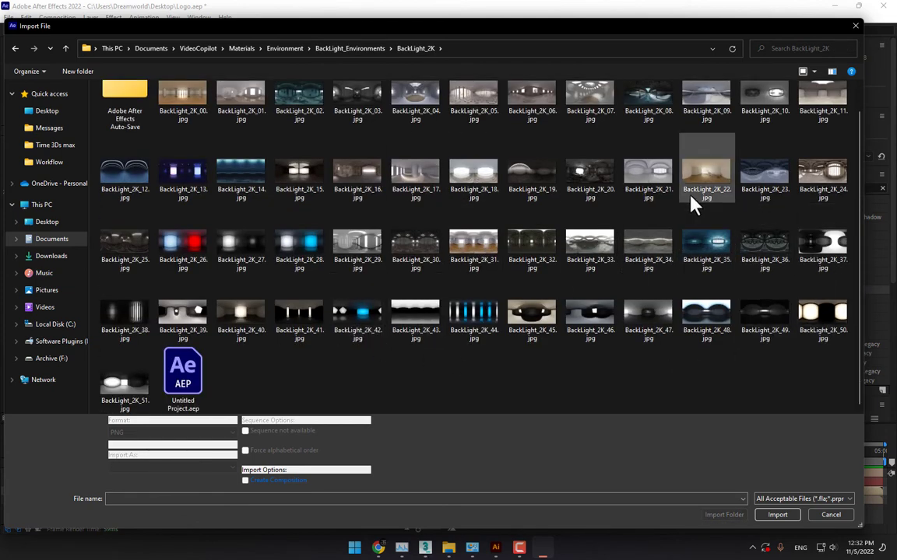
left_click(757, 186)
scroll(710, 156, "up", 1)
left_click(704, 116)
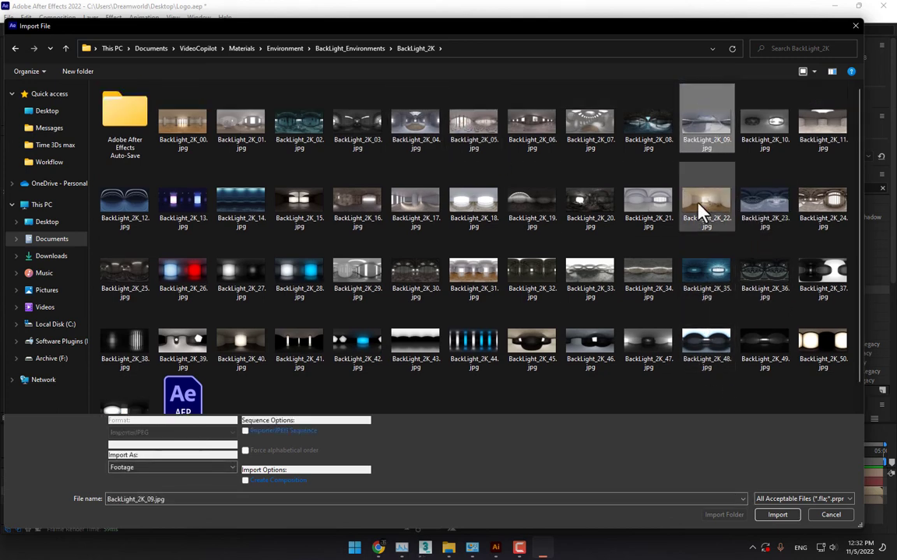
left_click(777, 515)
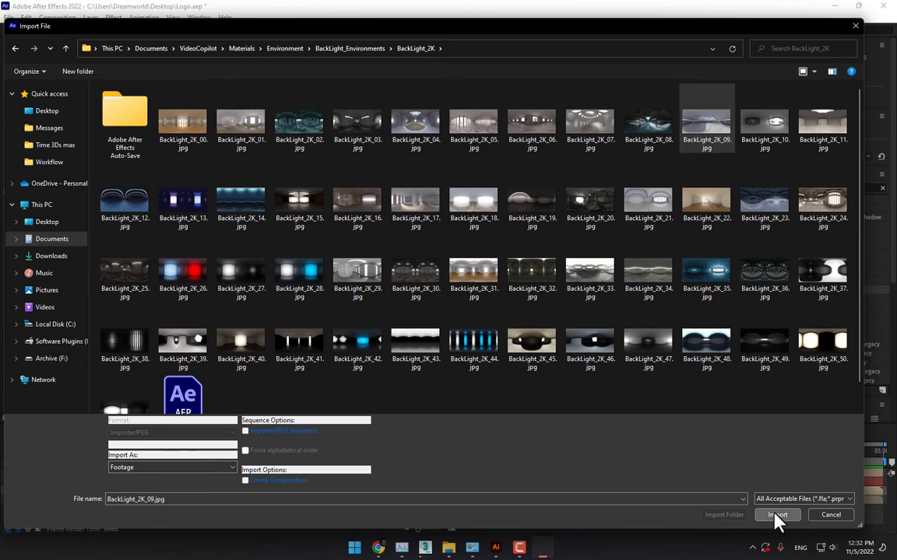
left_click(778, 514)
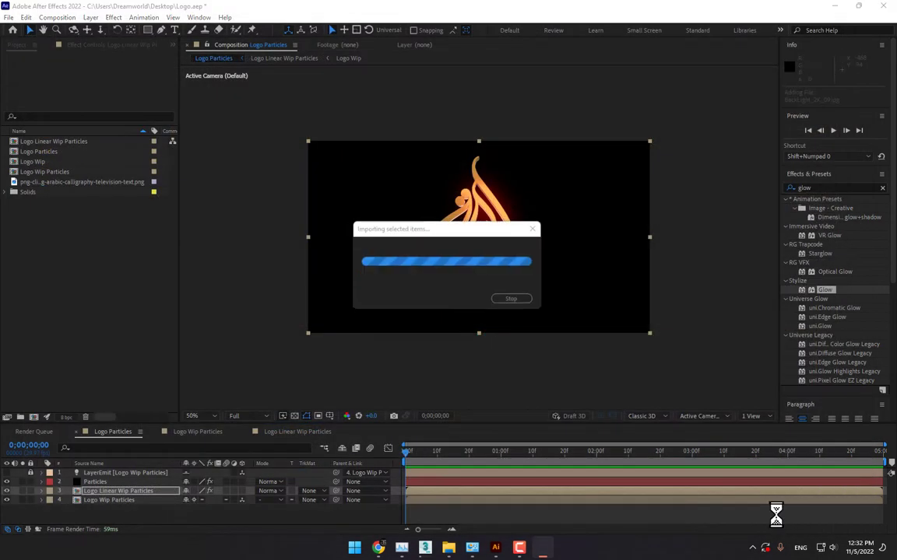
left_click_drag(33, 140, 179, 518)
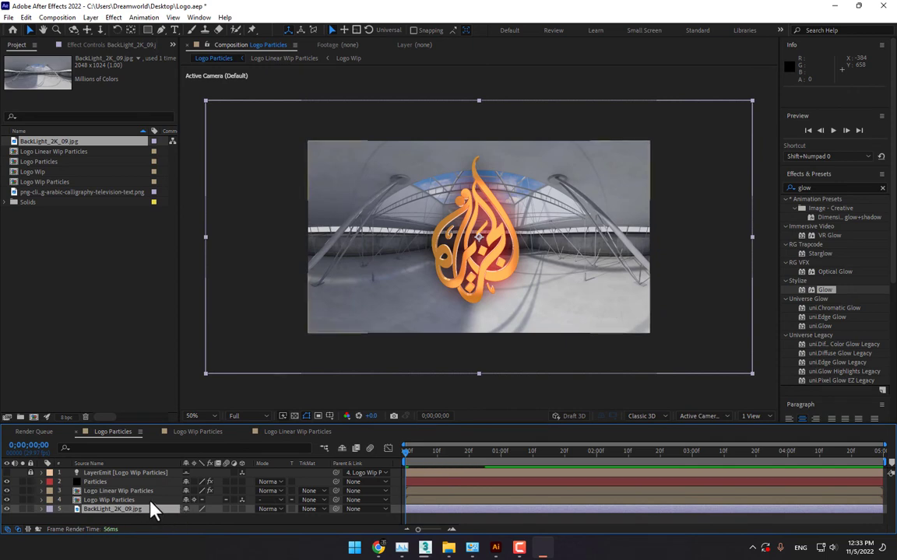
- Try flipping the BackLight_2K_09.jpg background layer horizontally
right_click(370, 305)
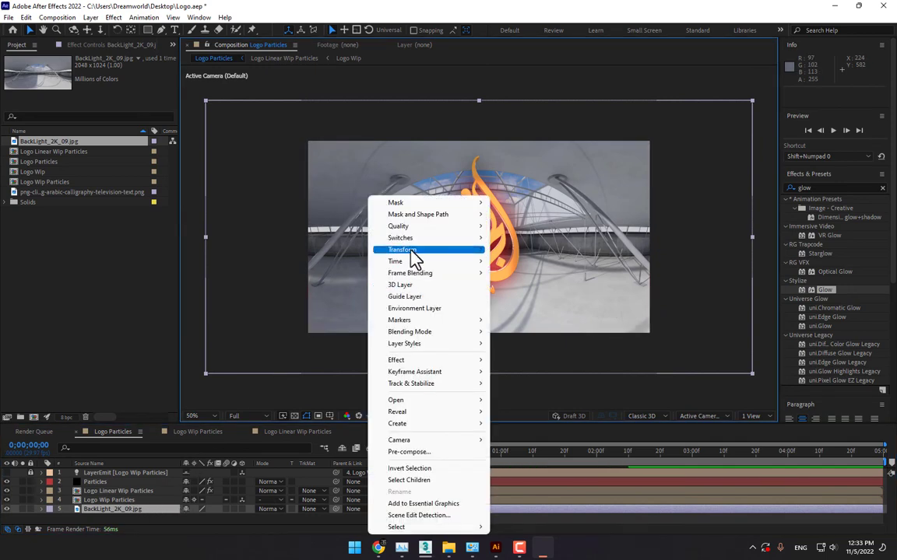
mouse_move(410, 250)
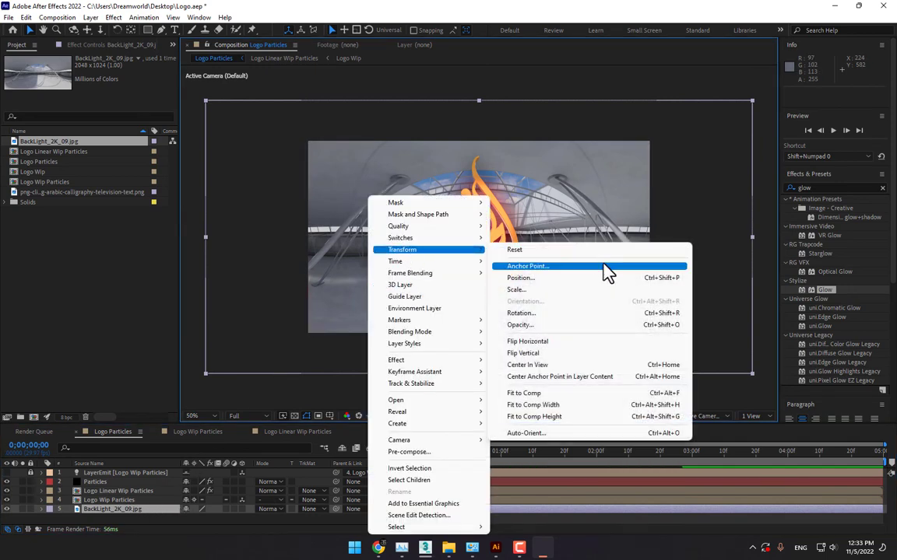
left_click(537, 342)
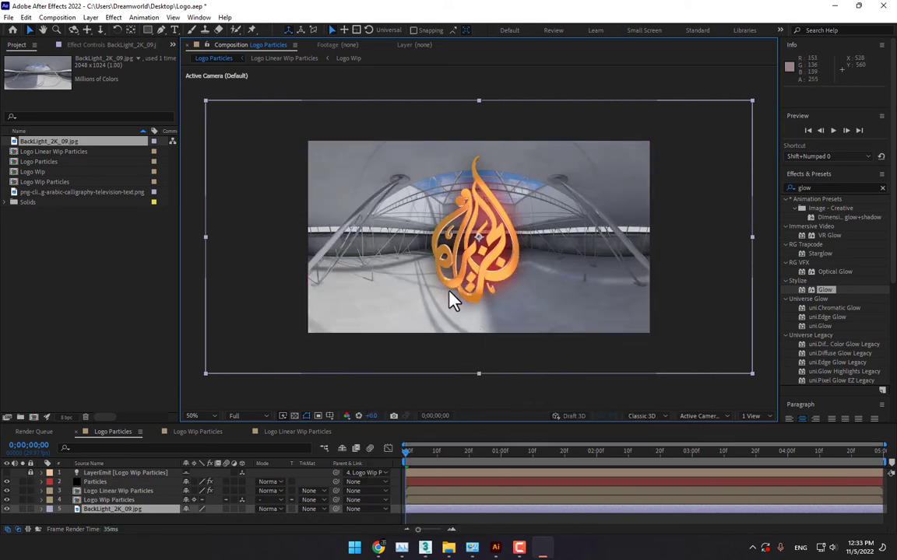
- Fit the BackLight_2K_09.jpg background layer to the composition's full size
right_click(366, 301)
mouse_move(400, 250)
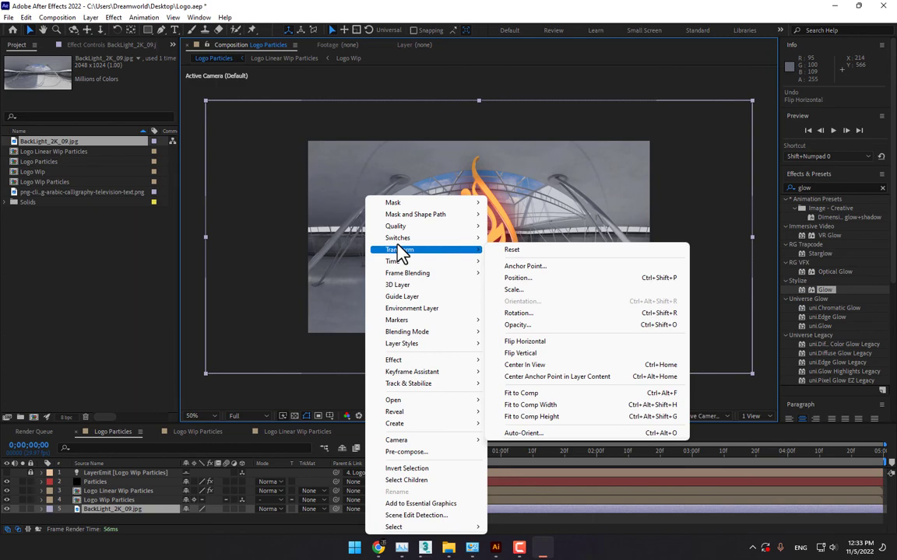
left_click(565, 394)
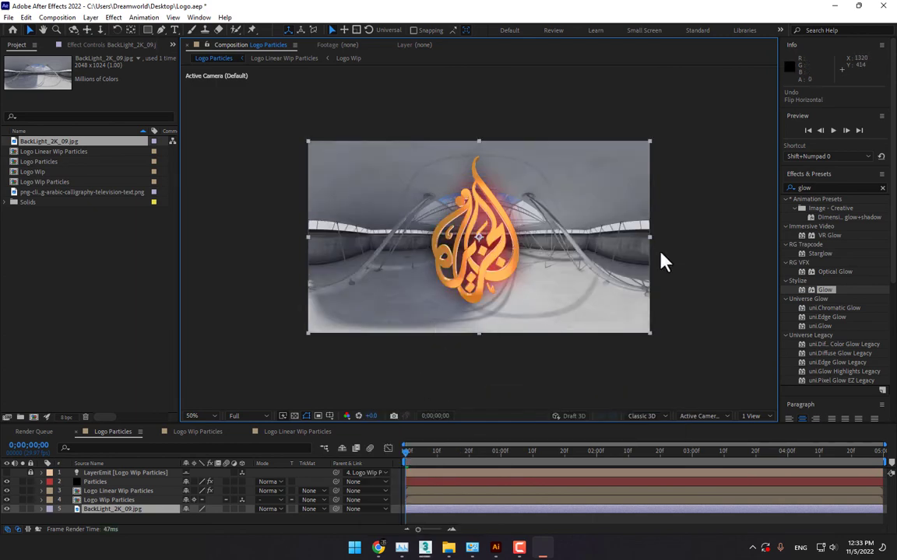
- Search the effects for "camera l" and apply Camera Lens Blur to the BackLight_2K_09.jpg layer
key("ctrl+5")
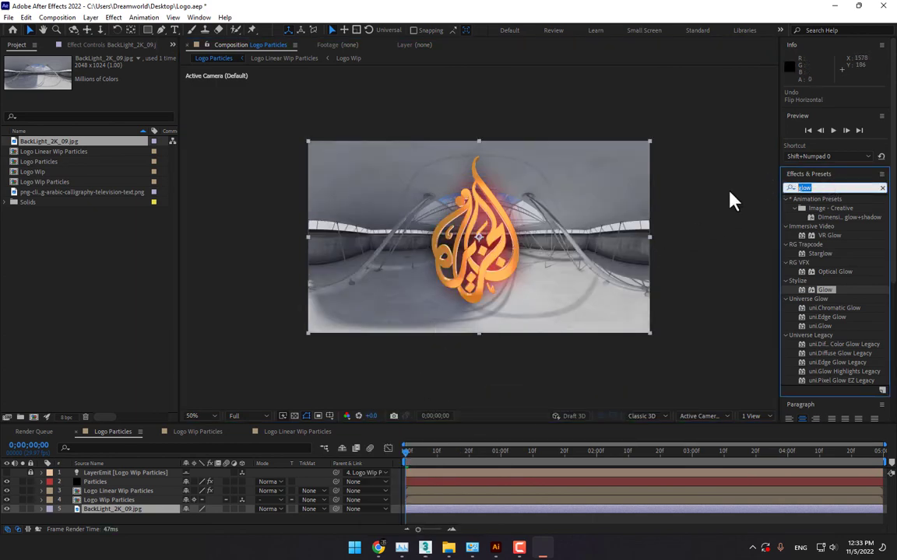
type("camera l")
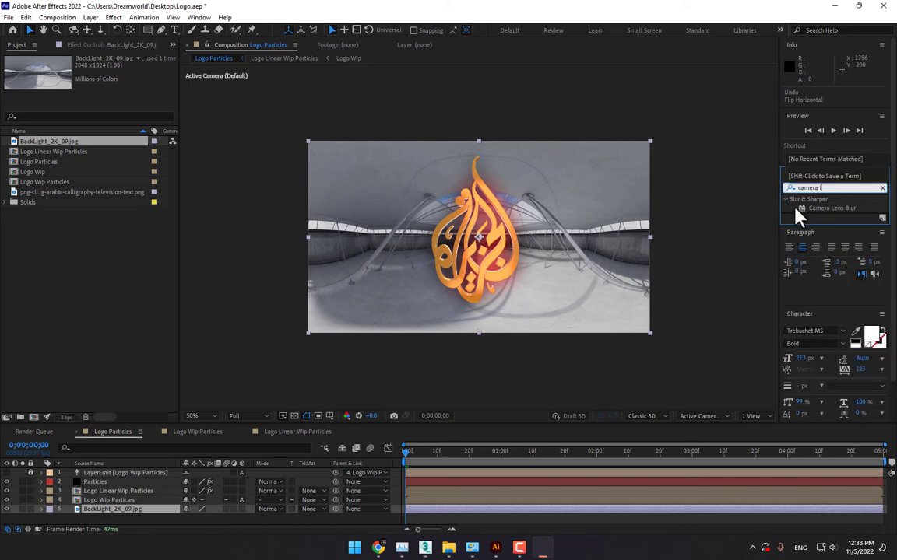
key("Return")
left_click_drag(813, 211, 113, 510)
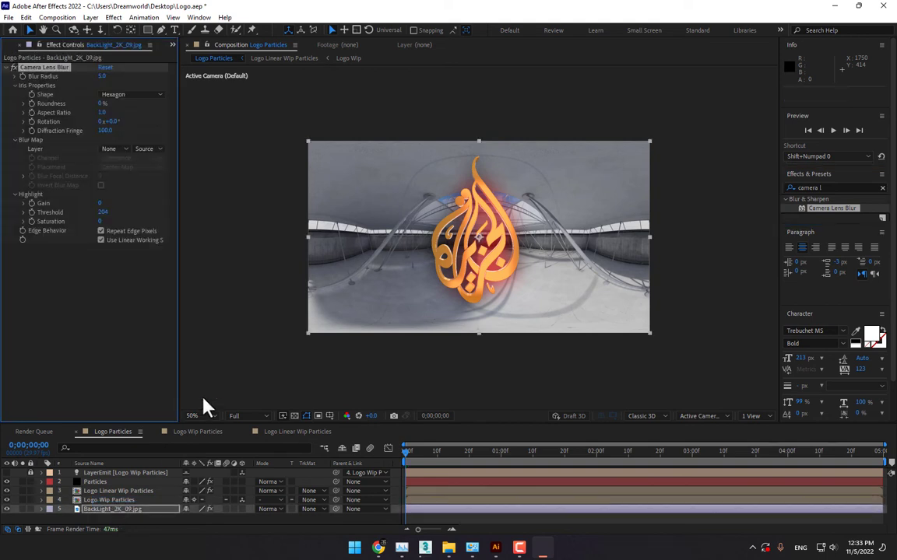
- Set the Camera Lens Blur radius on the BackLight_2K_09.jpg layer to 25, and raise it to 35
left_click(101, 77)
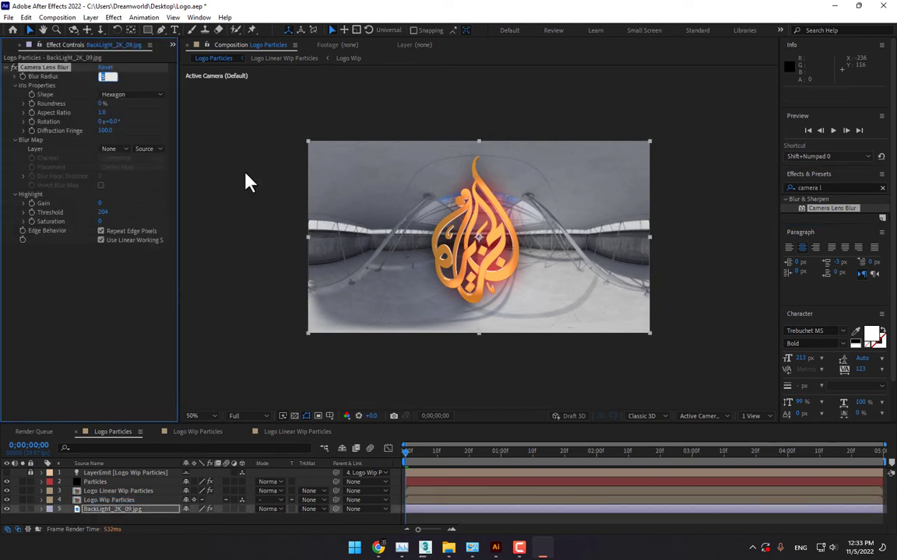
type("25")
key("Return")
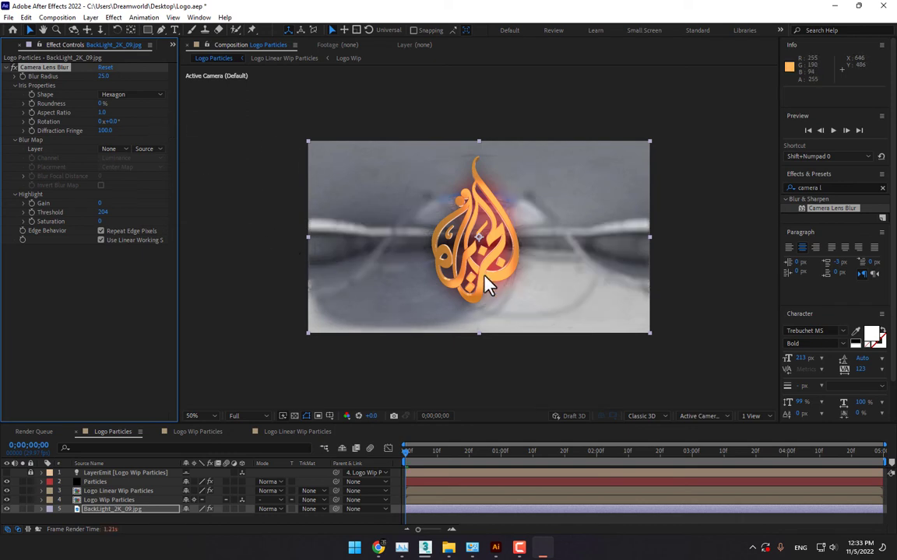
left_click(105, 76)
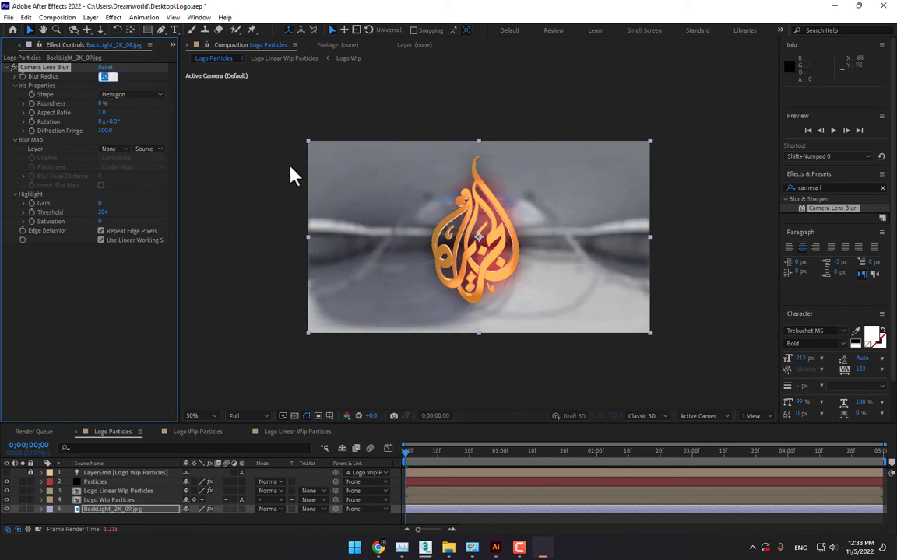
key("Return")
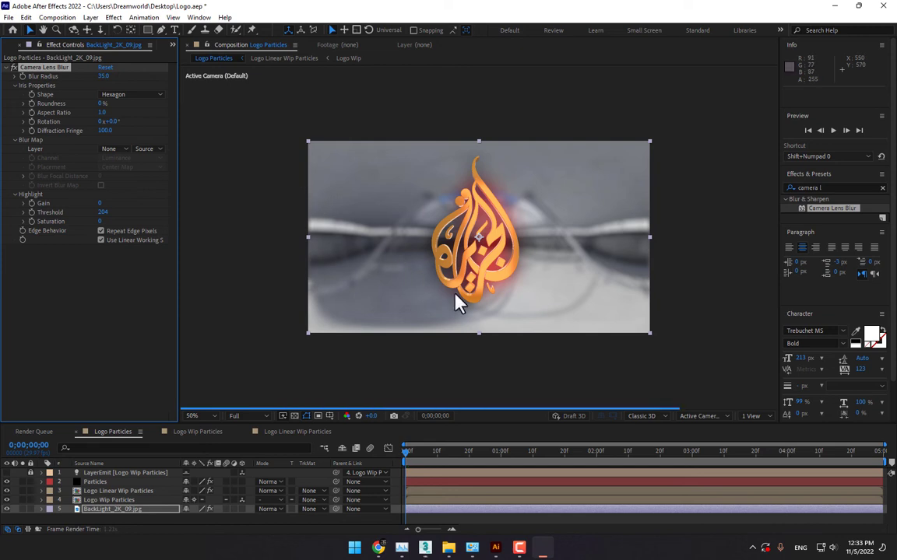
- Create a new black solid layer named "Horizone" in the Logo Particles composition
right_click(187, 520)
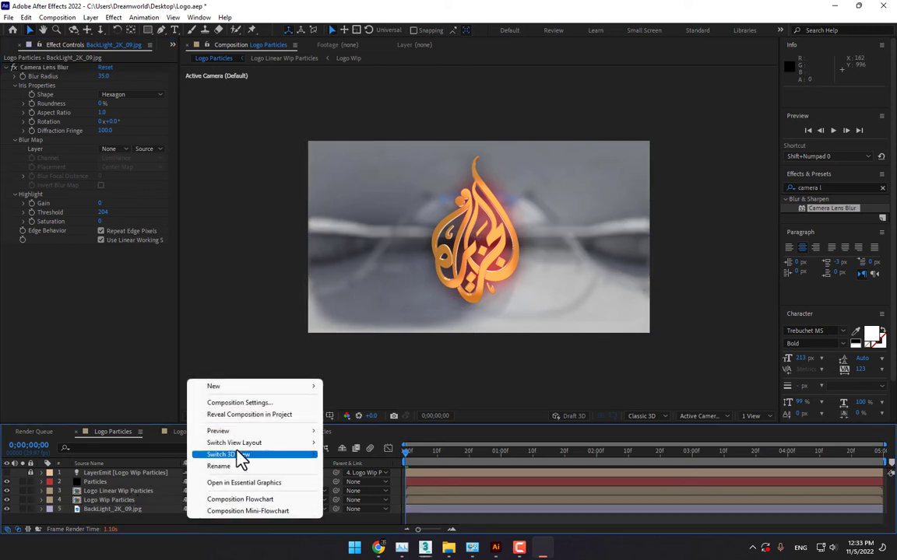
mouse_move(234, 391)
left_click(355, 414)
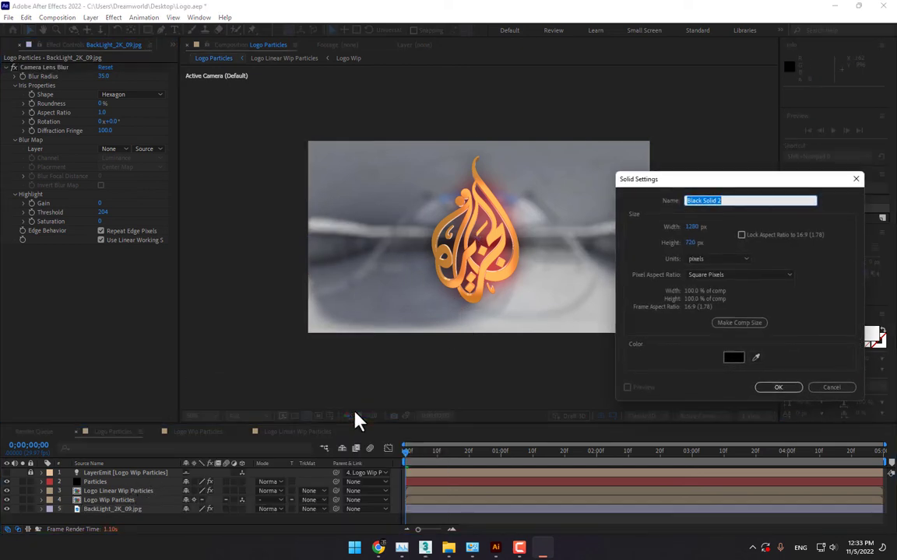
type("Horizone")
key("Return")
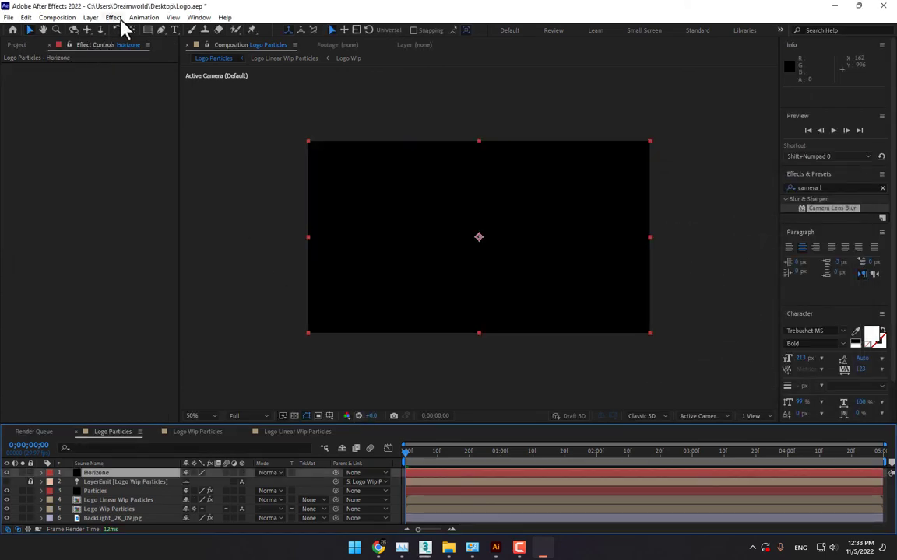
- Apply the RG Trapcode Horizon effect to the Horizone solid and use BackLight_2K_09.jpg as its image map layer
left_click(116, 19)
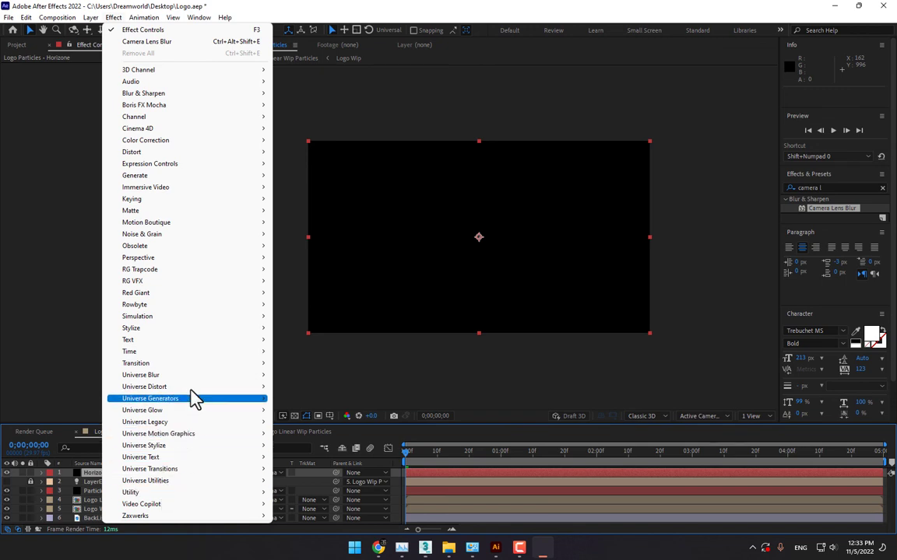
mouse_move(178, 271)
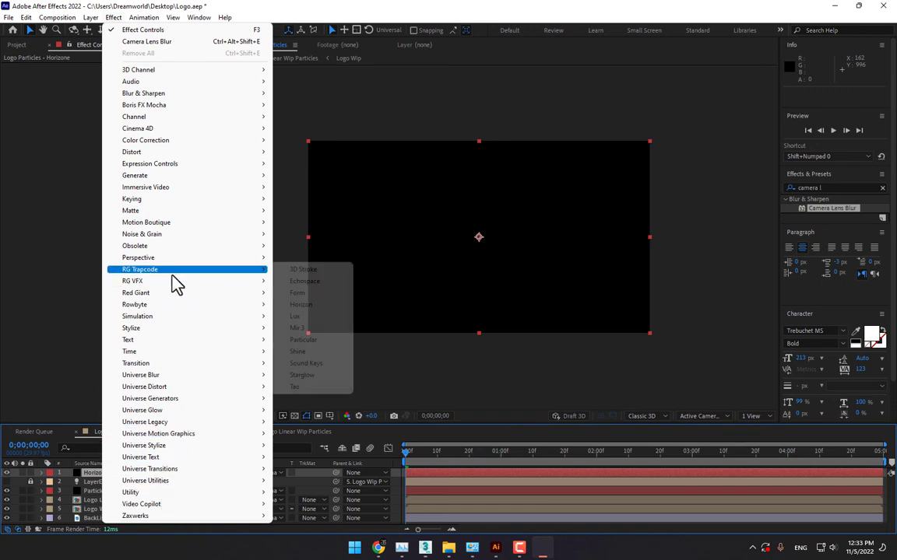
left_click(308, 305)
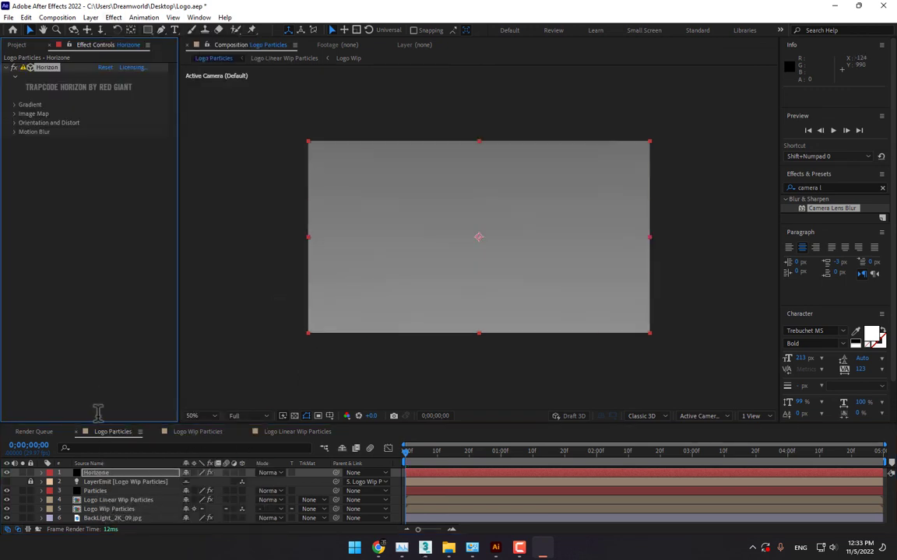
left_click(15, 114)
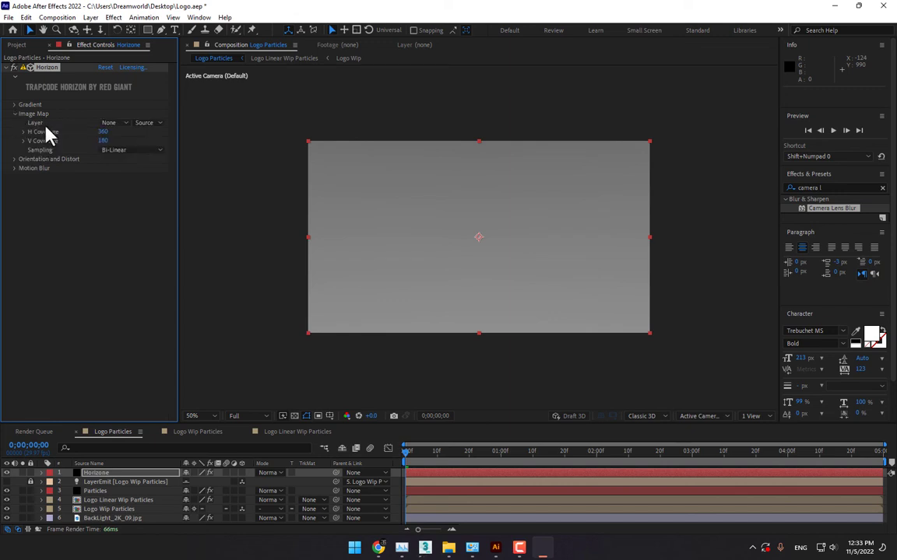
left_click(109, 123)
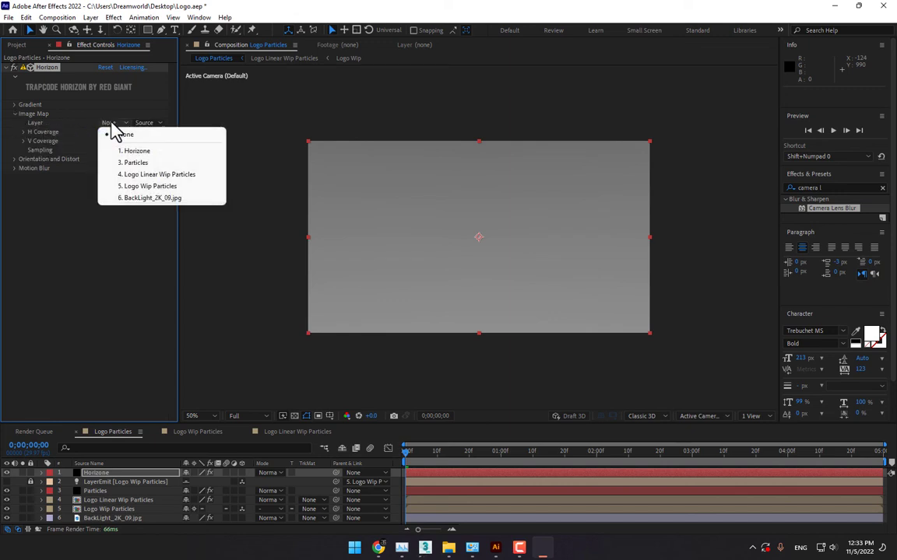
left_click(158, 198)
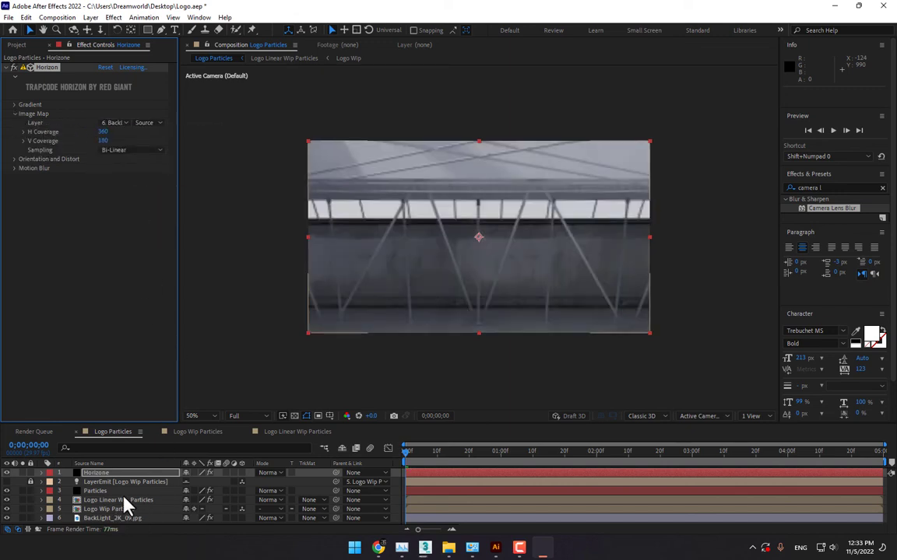
- Add a two-node camera with the 15mm preset to the Logo Particles composition
left_click(107, 518)
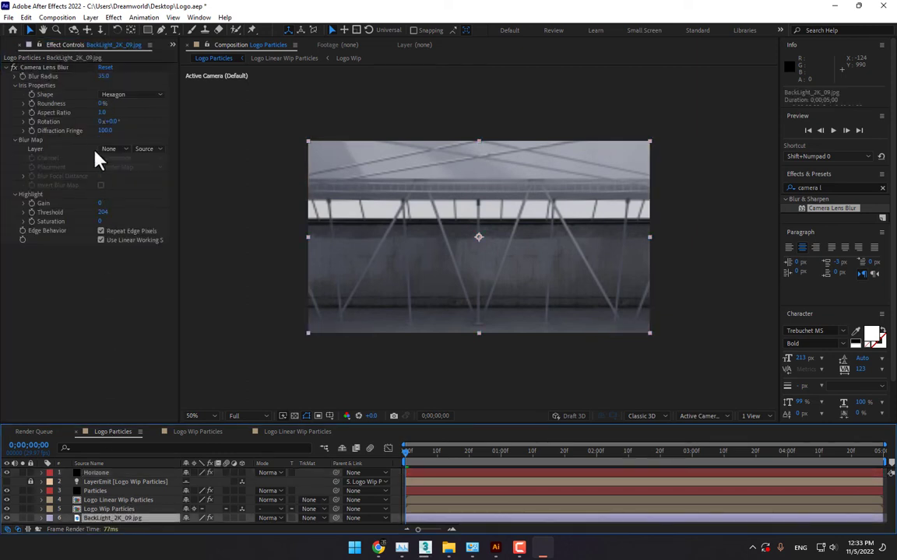
right_click(399, 508)
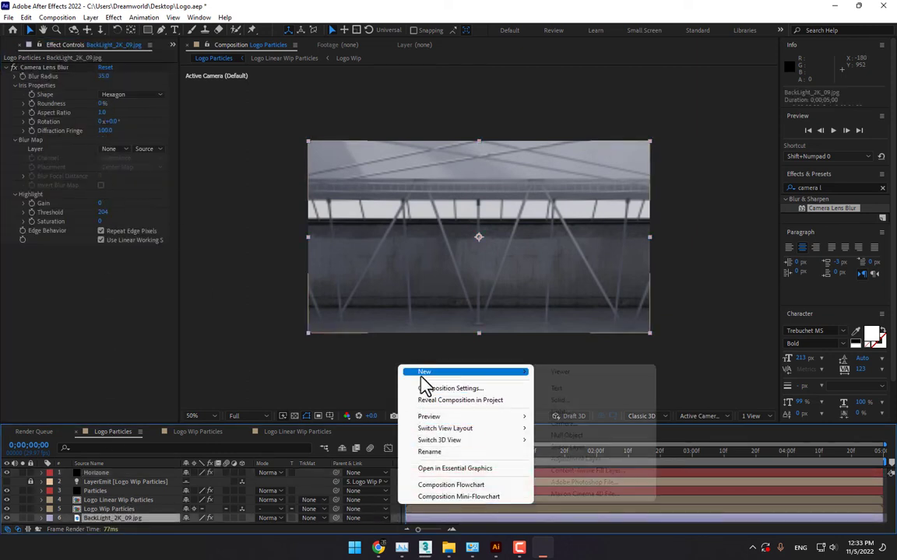
left_click(573, 424)
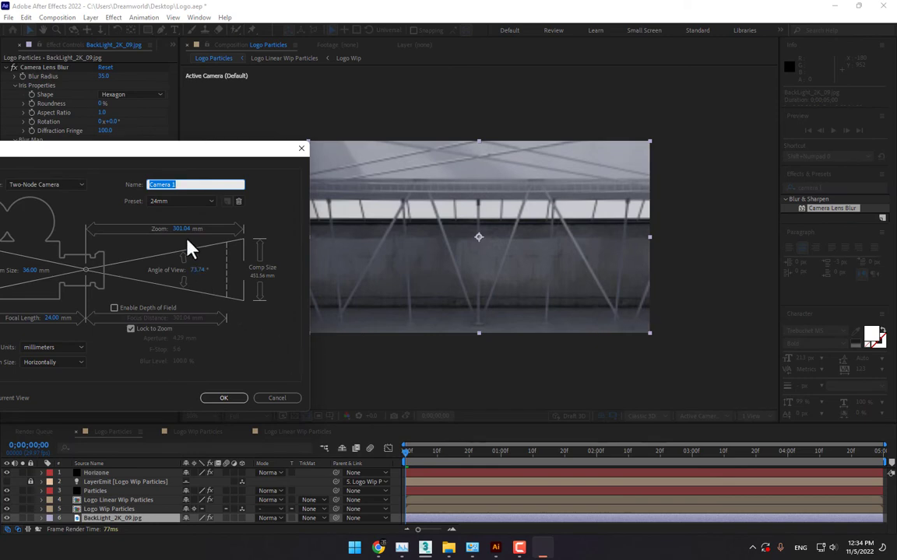
left_click(180, 202)
left_click(184, 212)
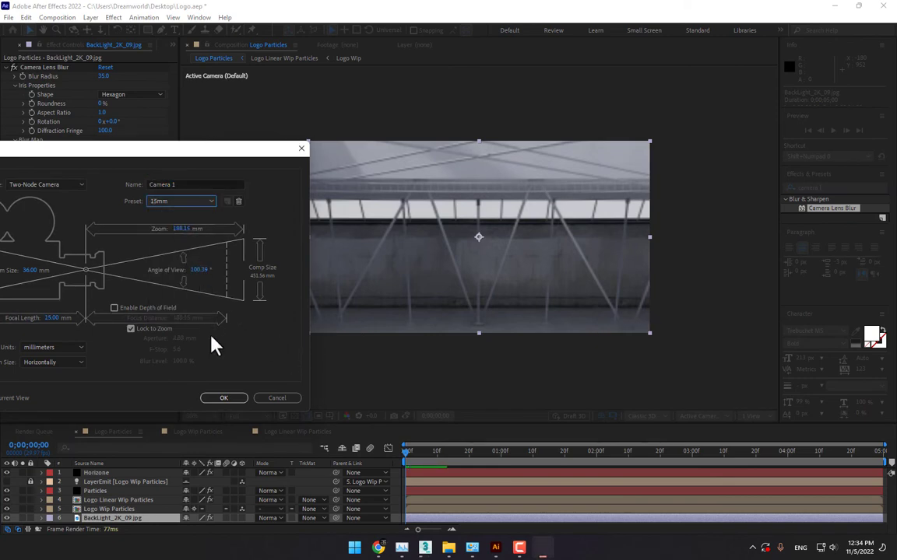
left_click(224, 399)
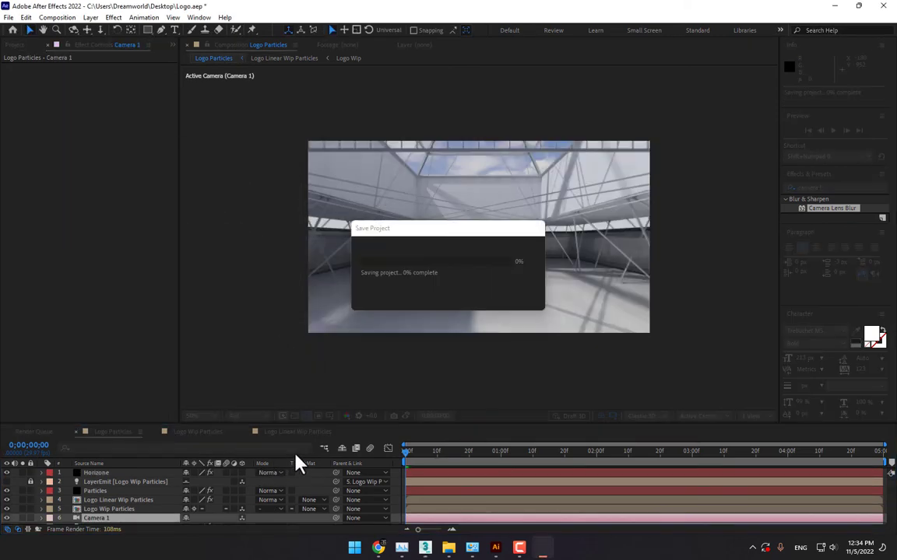
- Move the Horizone layer directly above BackLight_2K_09.jpg, beneath Camera 1, and go to 0;00;01;04
left_click_drag(106, 474, 107, 514)
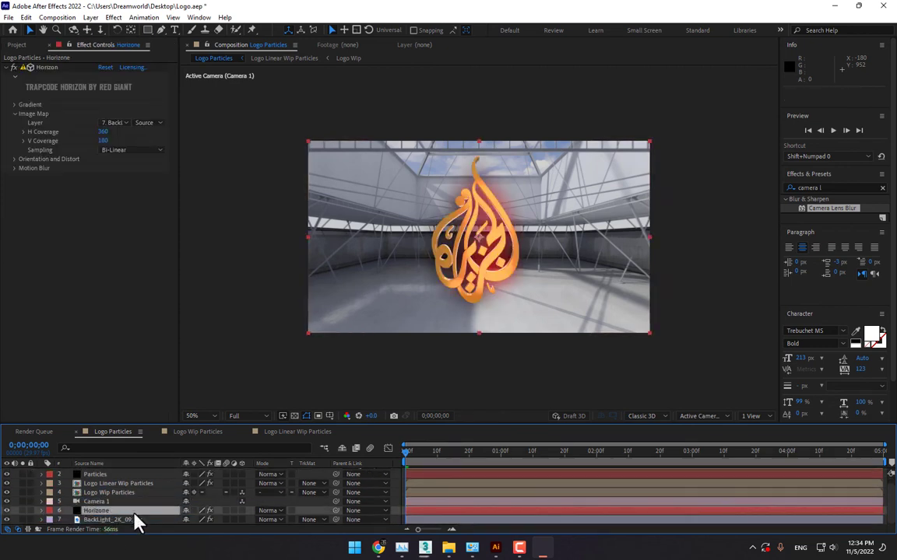
scroll(134, 522, "up", 1)
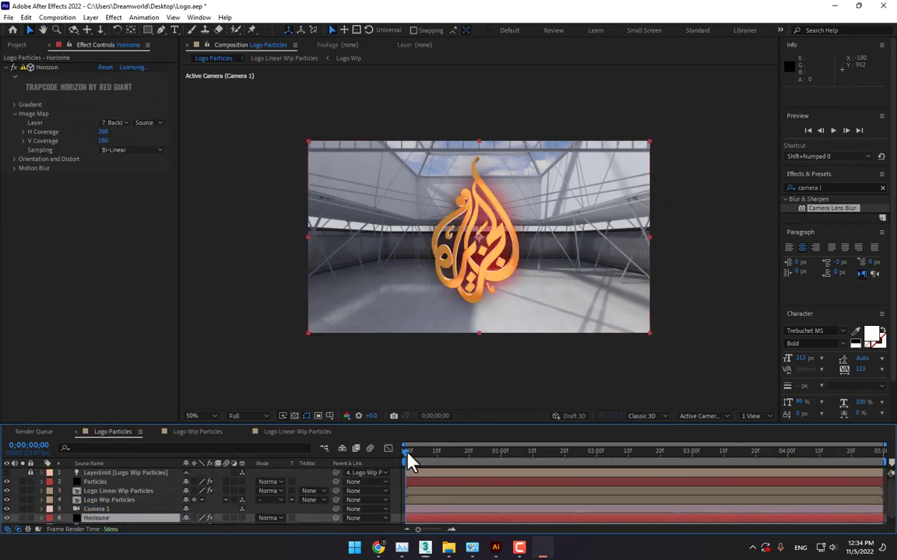
left_click(94, 509)
left_click_drag(404, 452, 513, 453)
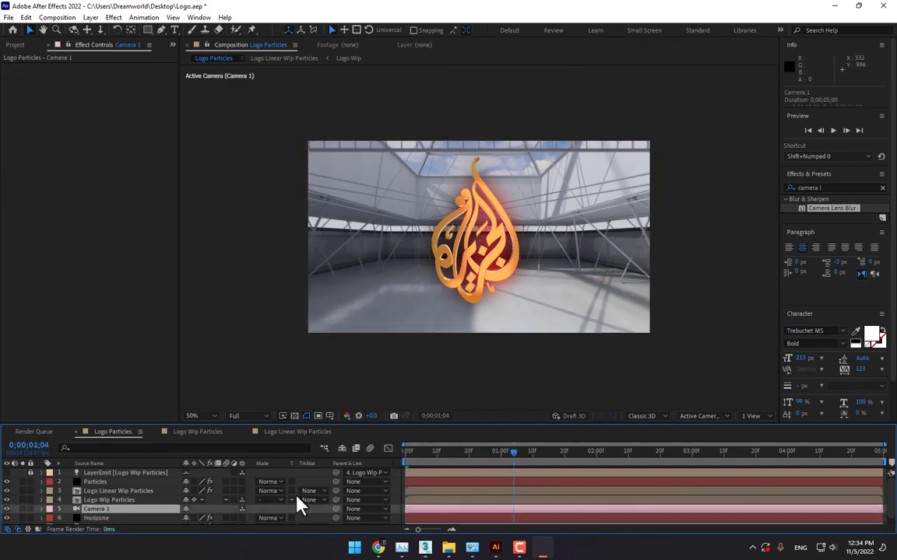
- Apply Camera Lens Blur to the Horizone layer
left_click(109, 518)
scroll(117, 520, "down", 1)
left_click_drag(810, 208, 111, 518)
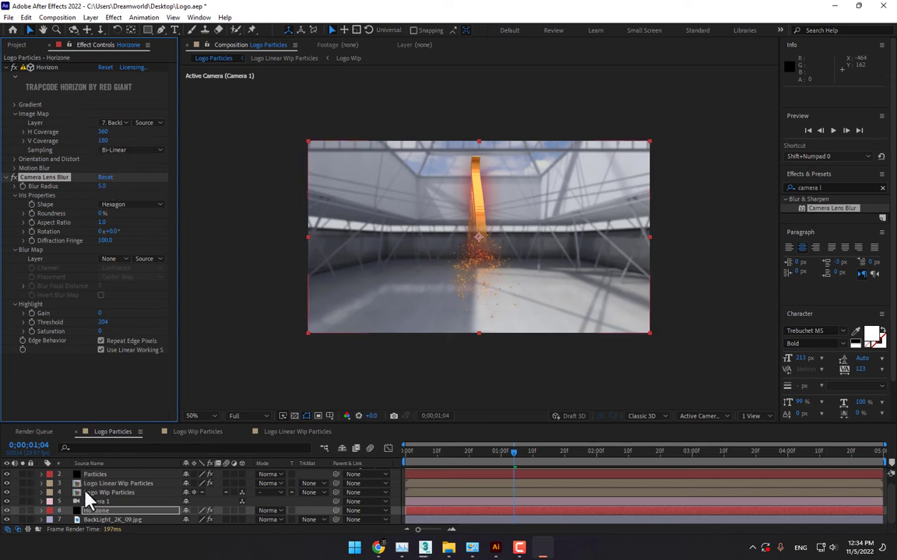
- Remove Camera Lens Blur from the BackLight_2K_09.jpg layer and set the Horizone layer's blur radius to 35
left_click(109, 520)
left_click(47, 67)
key("Delete")
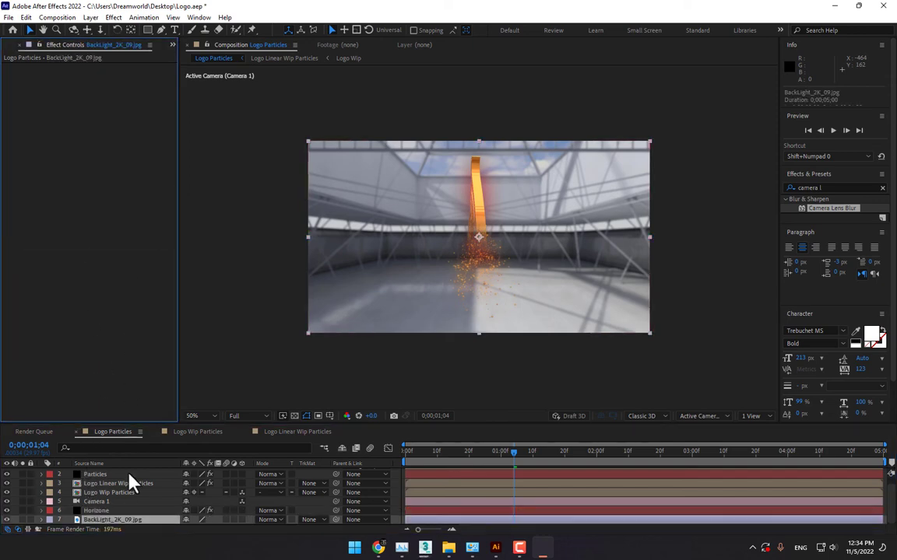
left_click(97, 510)
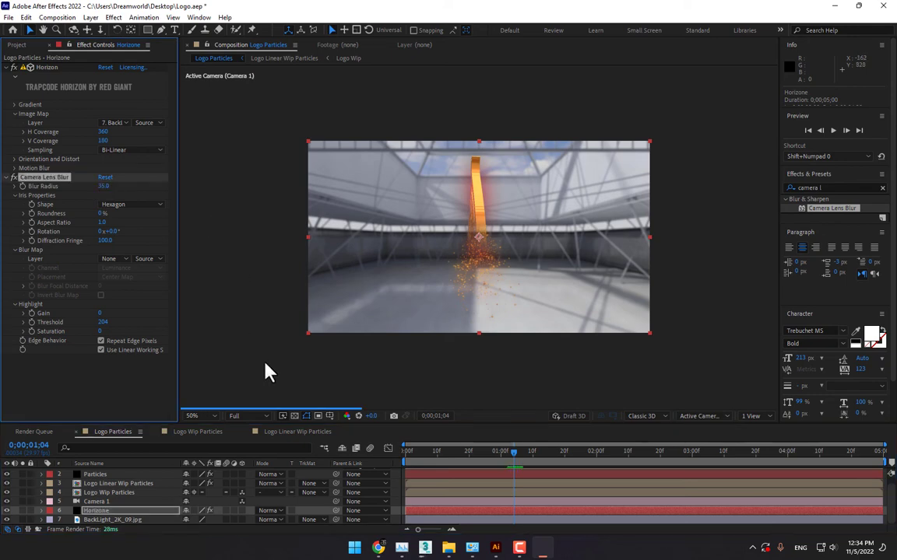
- Keyframe Camera 1's Y Rotation from 0 at the first frame to one full revolution at 0;00;04;29
left_click_drag(424, 455, 340, 467)
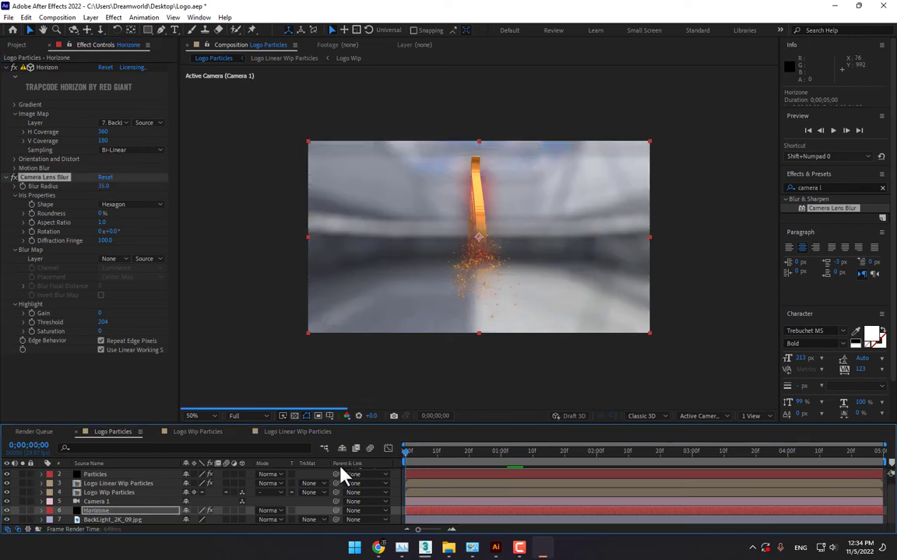
left_click(102, 503)
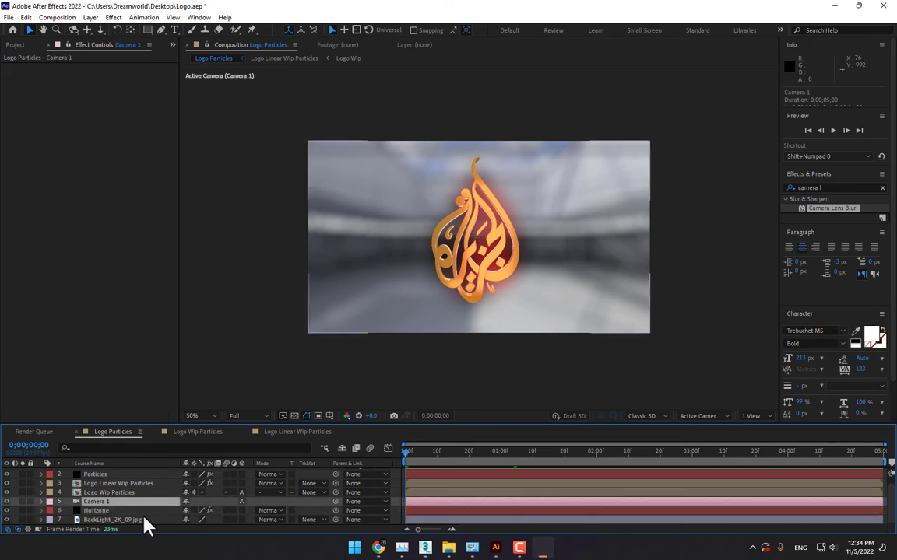
key("r")
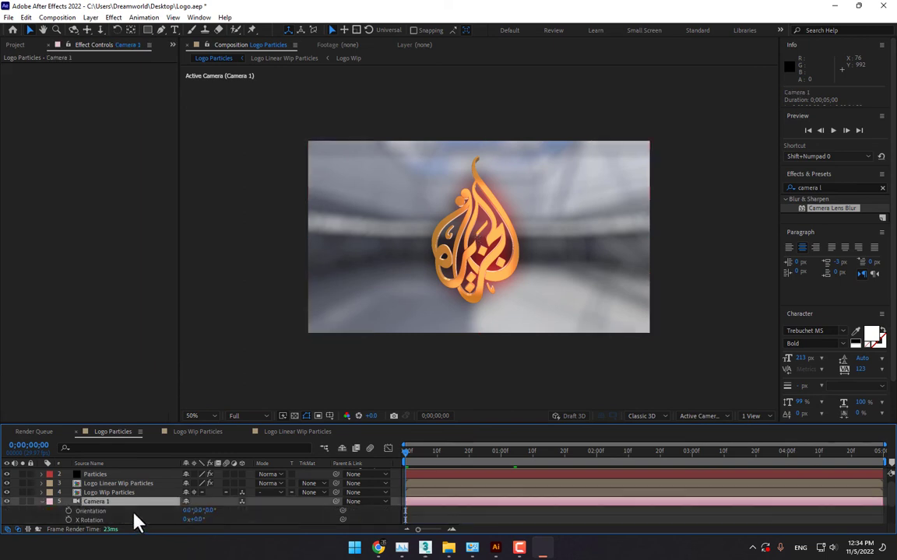
scroll(84, 521, "down", 2)
left_click(69, 501)
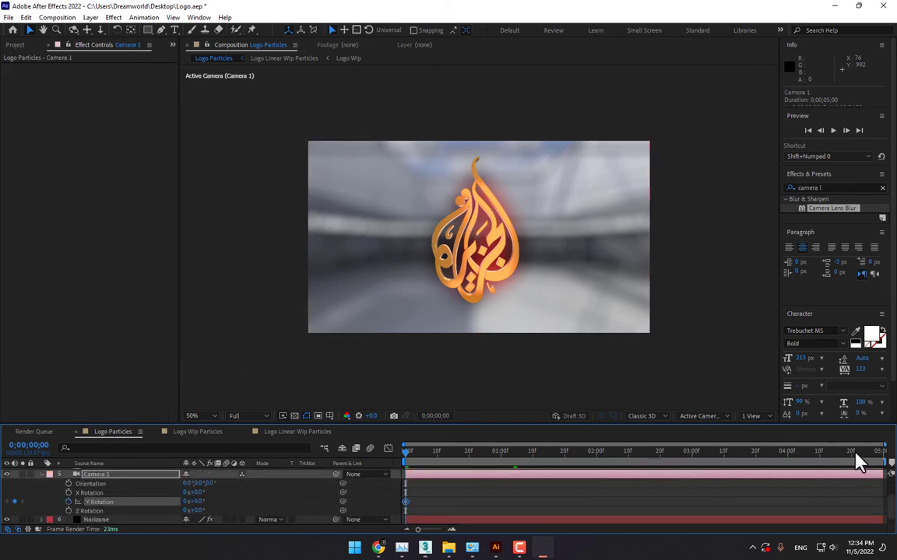
key("End")
left_click(187, 501)
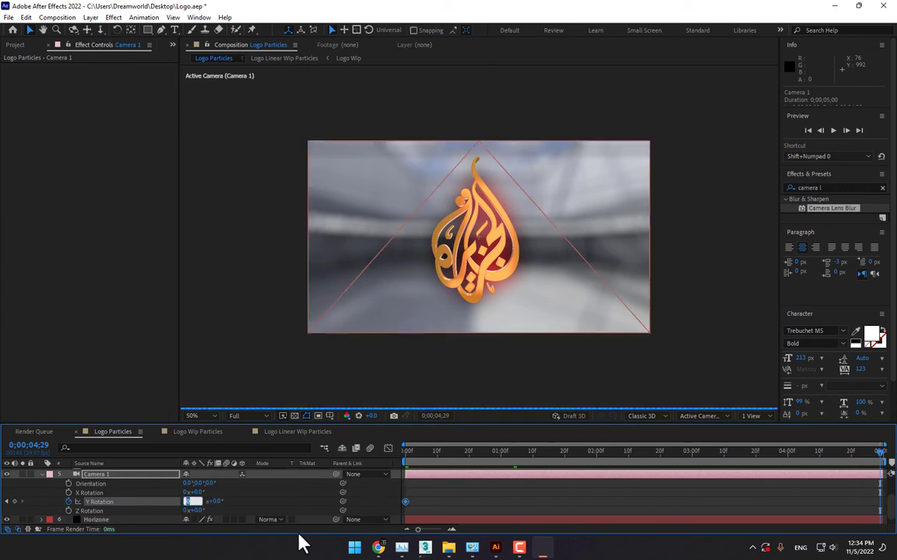
type("1")
key("Return")
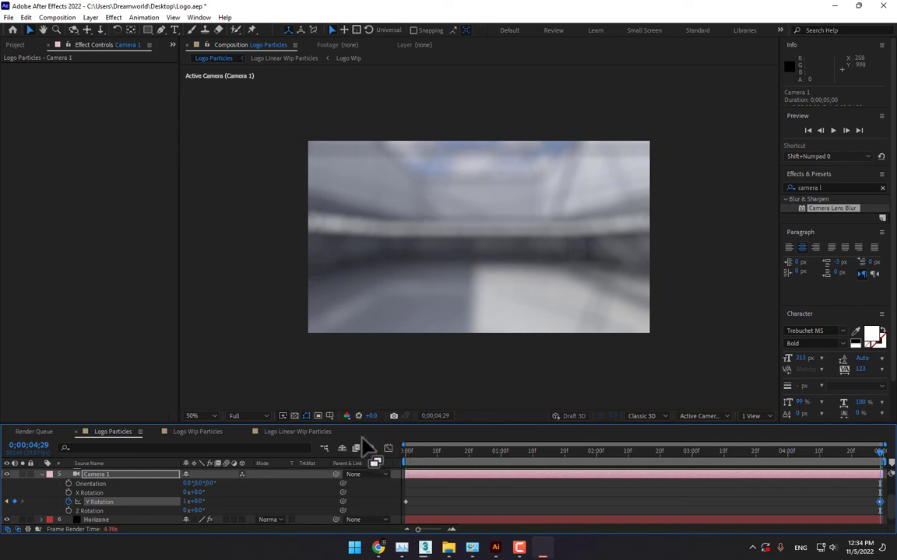
- Enable motion blur for the Logo Particles composition and its layers, and preview the animation from the first frame
left_click_drag(415, 452, 390, 465)
left_click(199, 416)
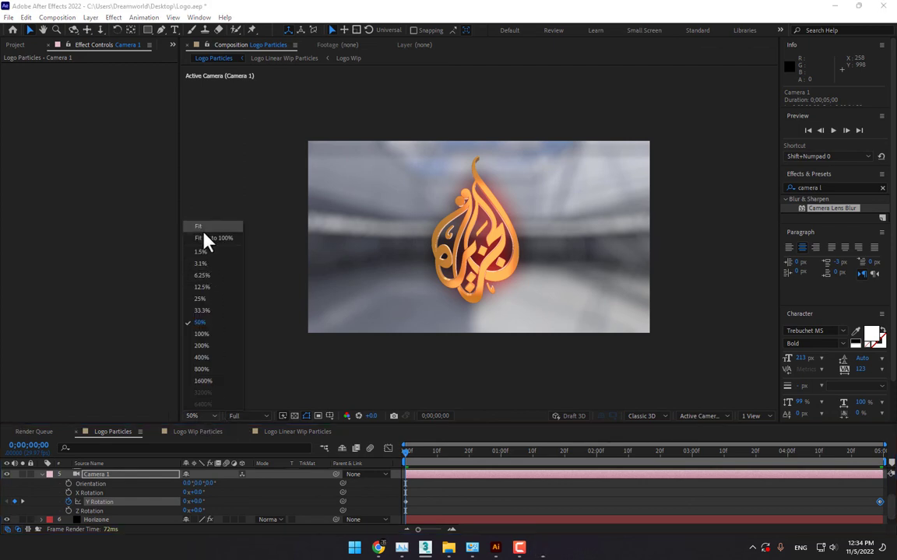
left_click(206, 238)
left_click(252, 295)
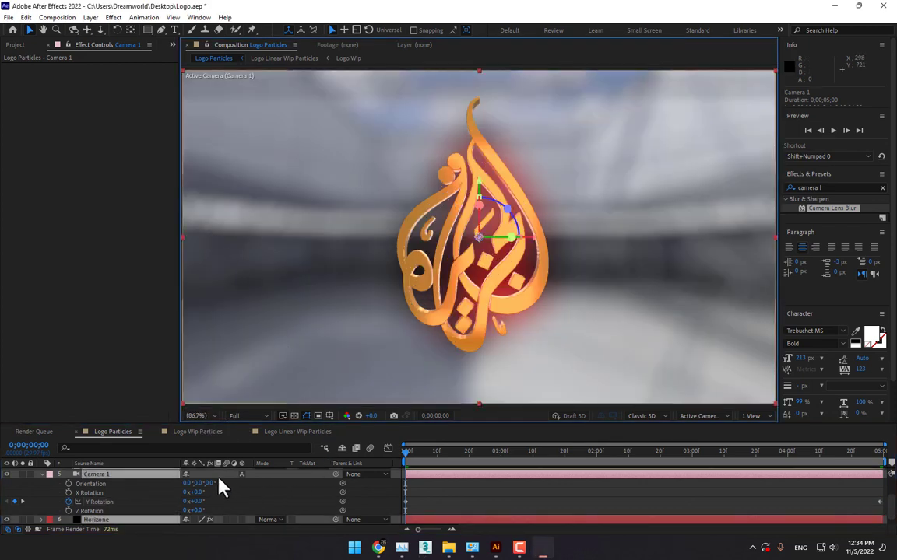
left_click(226, 519)
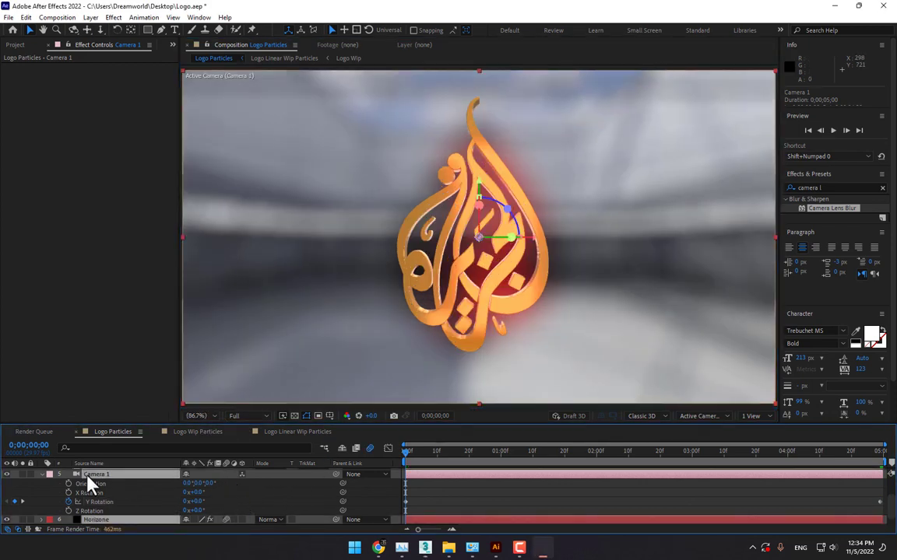
left_click(43, 474)
left_click(397, 507)
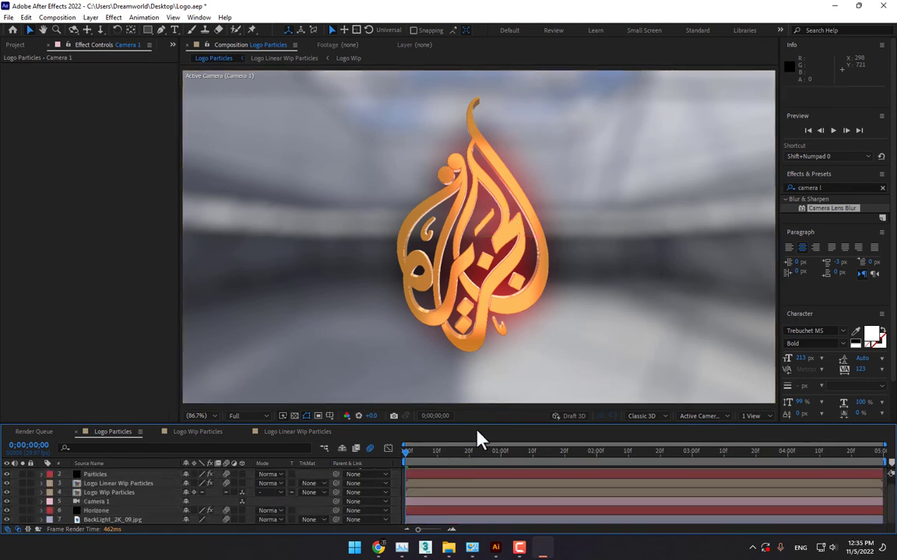
left_click(833, 131)
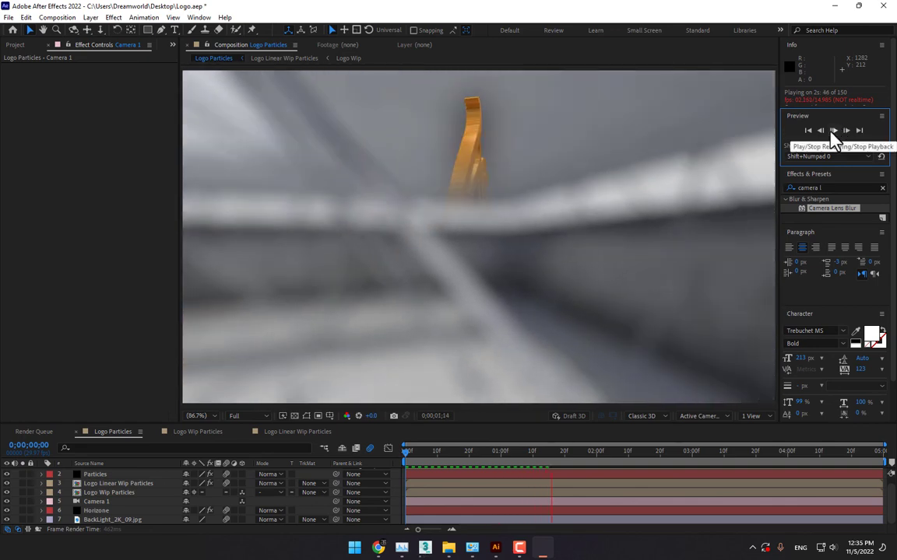
- Stop the preview and turn off motion blur for the Particles layer
left_click(833, 134)
left_click_drag(409, 453, 464, 465)
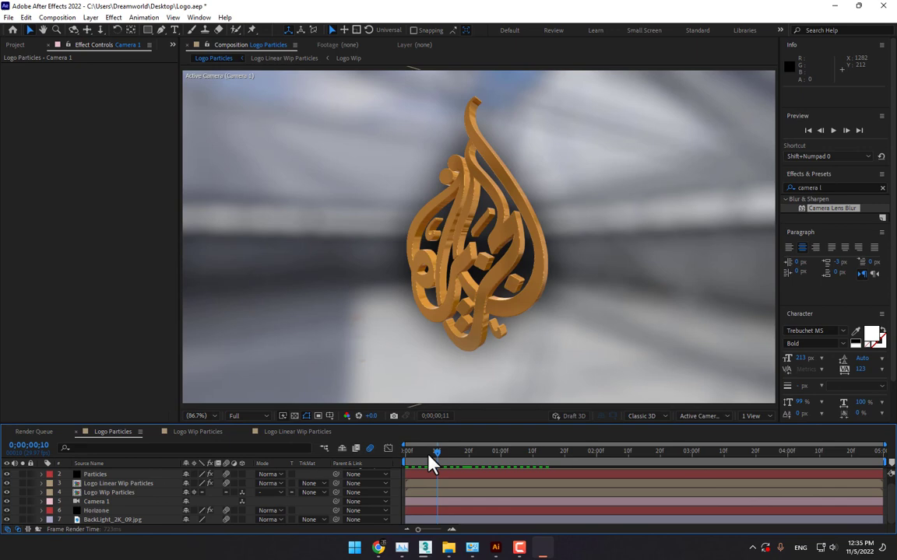
left_click_drag(428, 455, 424, 516)
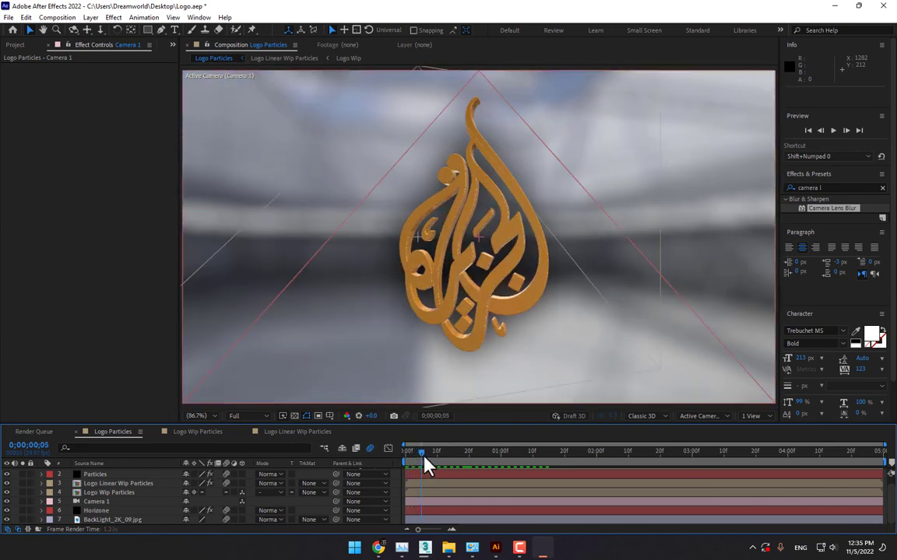
left_click(94, 511)
left_click(93, 474)
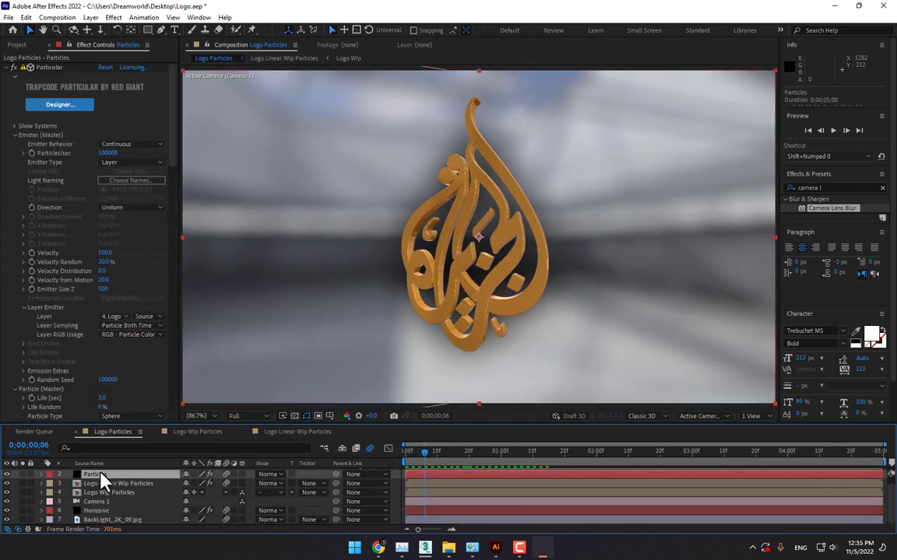
left_click(225, 483)
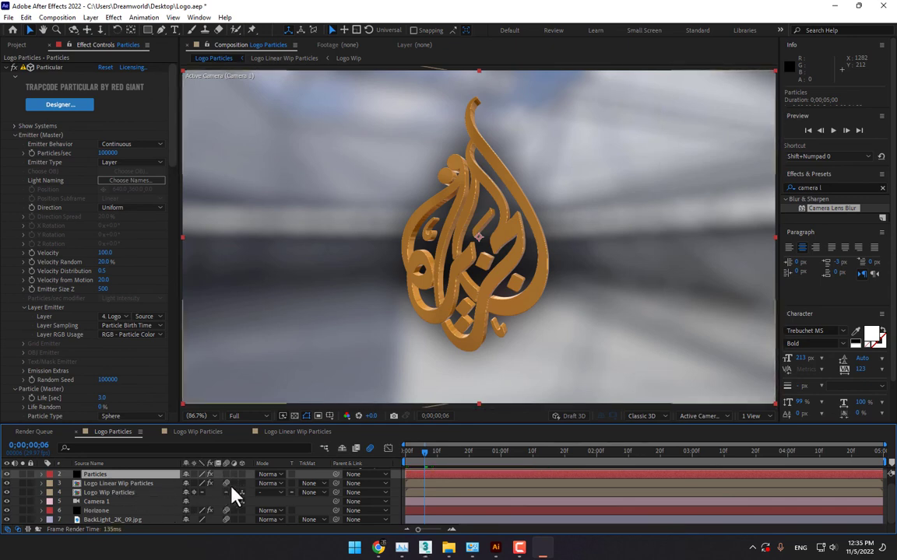
- Move to 0;00;01;03 and switch off Camera 1's visibility
left_click(133, 492)
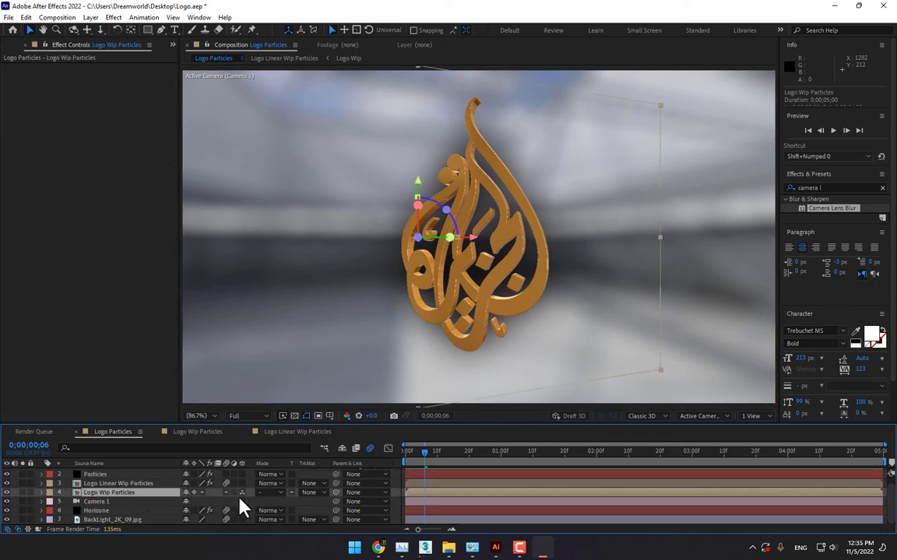
left_click(113, 503)
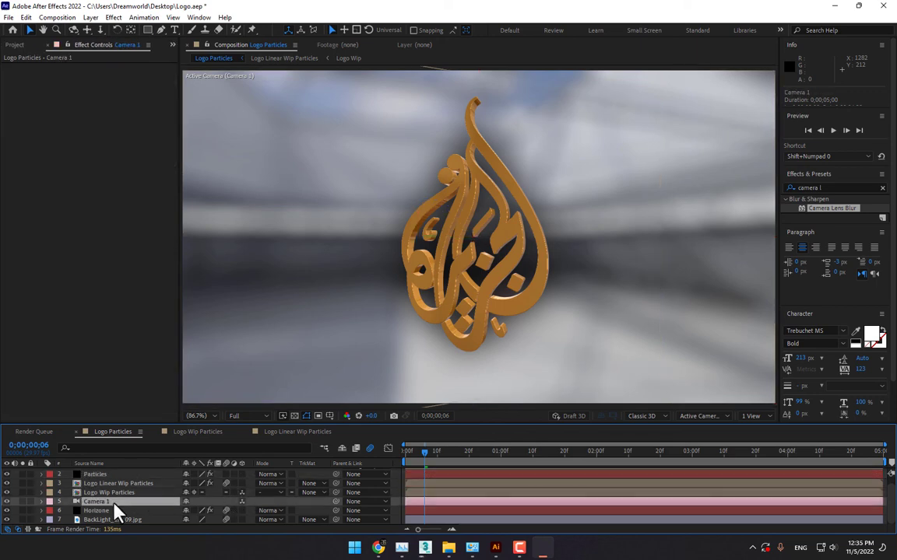
left_click(243, 502, "ctrl")
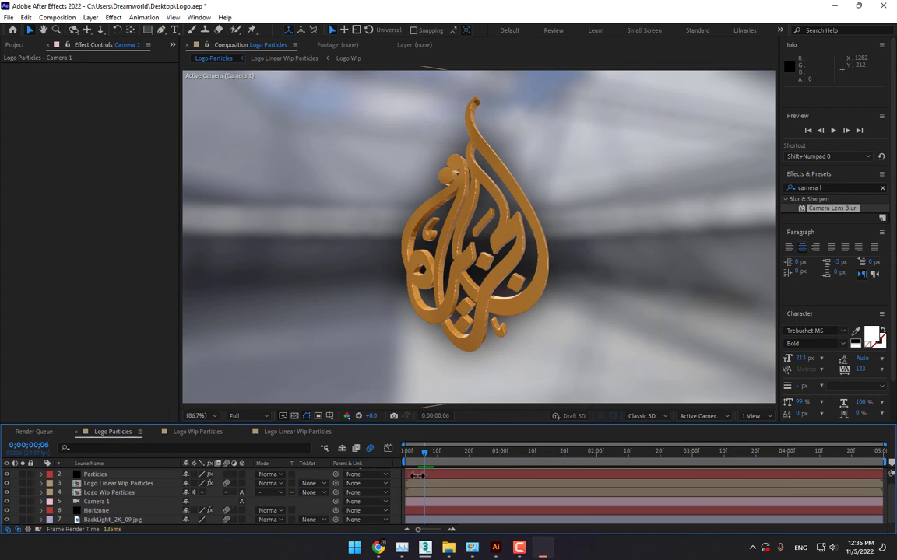
left_click(465, 452)
left_click_drag(480, 463, 510, 459)
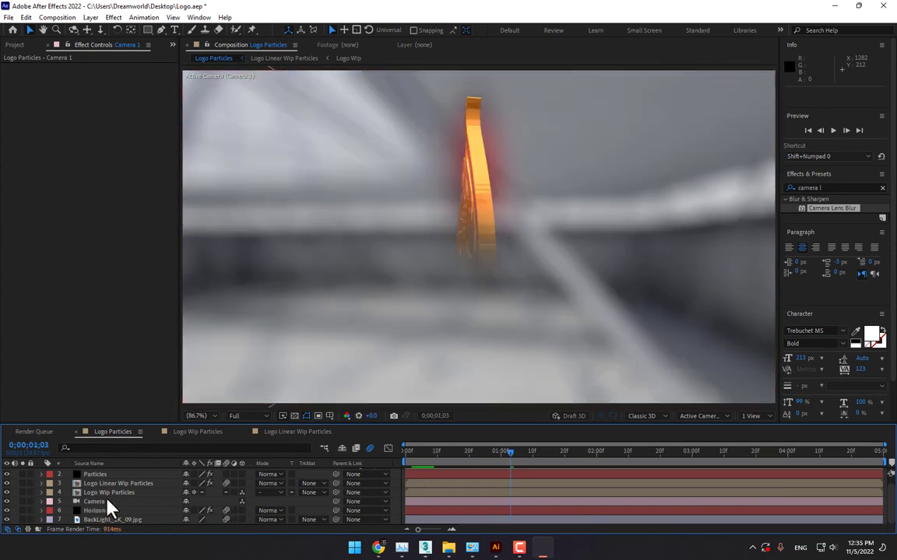
left_click(108, 501)
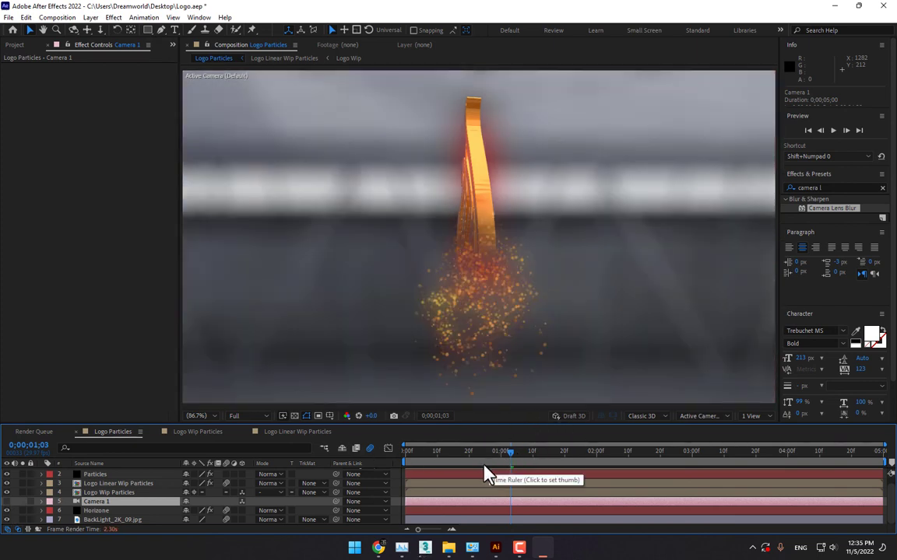
- Inspect the Horizon effect's motion blur and orientation settings on the Horizone layer, try a small Y Rotation and undo it
left_click(106, 520)
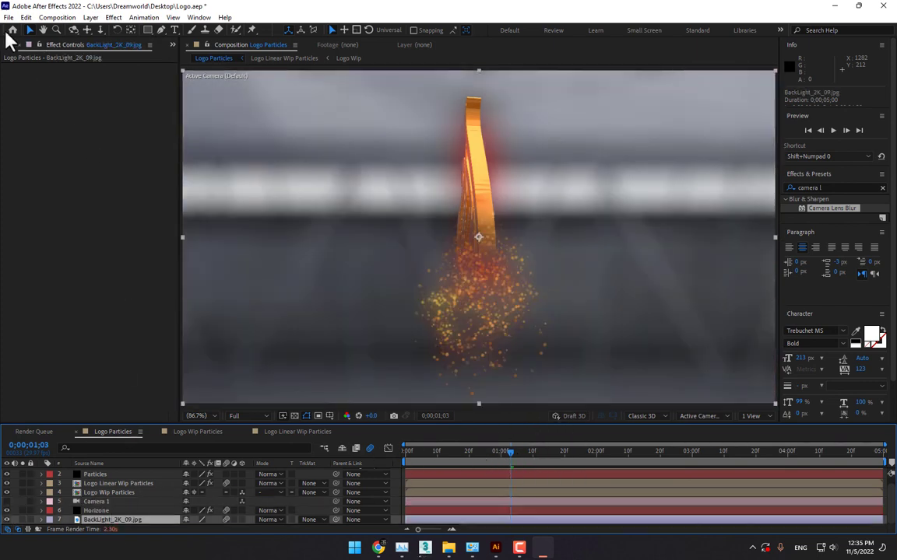
left_click(96, 510)
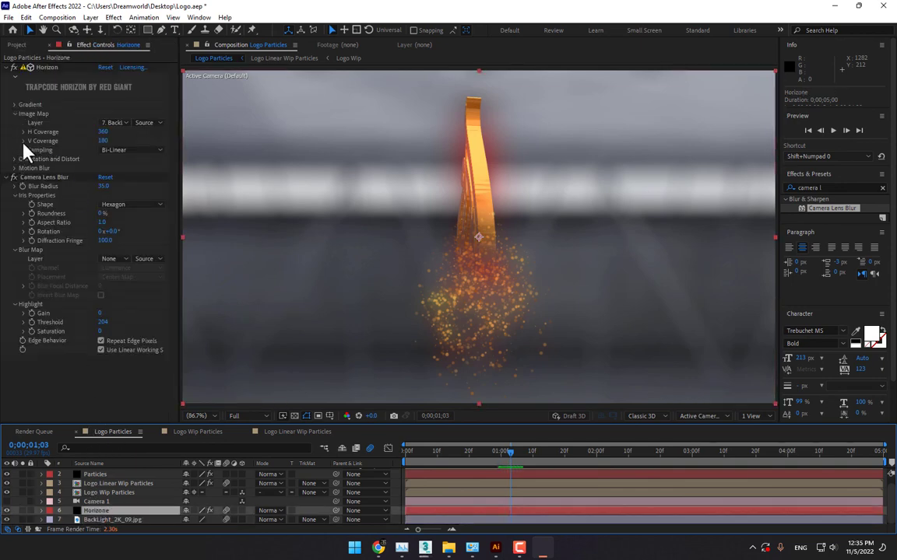
left_click(13, 105)
left_click(12, 105)
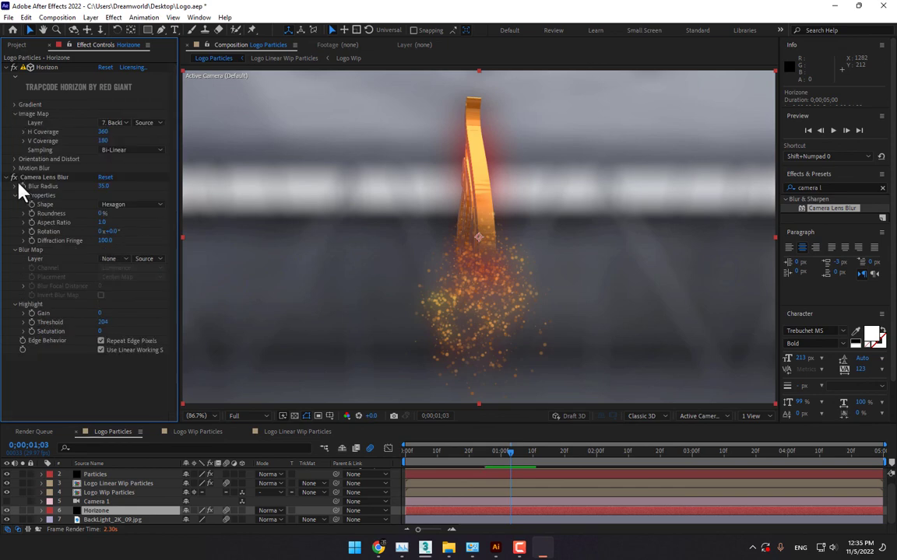
left_click(15, 168)
left_click(121, 177)
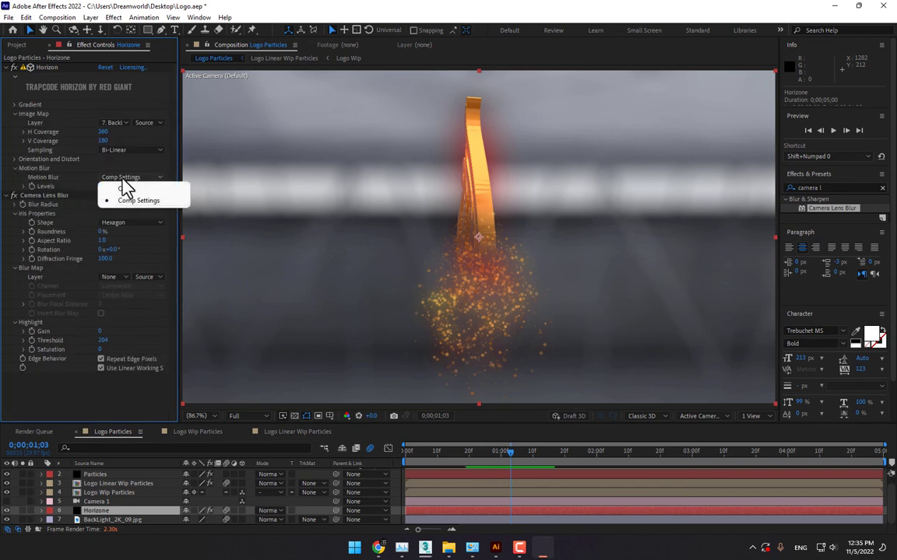
left_click(77, 165)
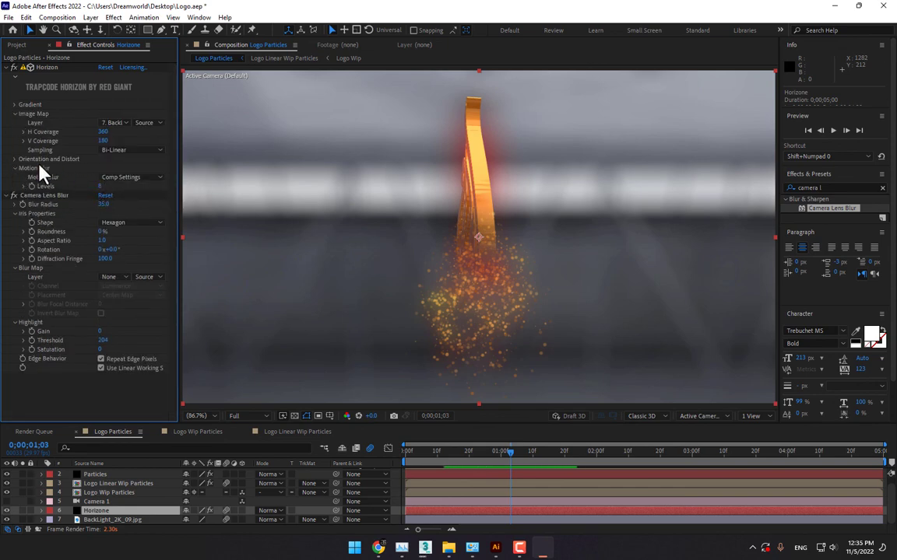
left_click(14, 159)
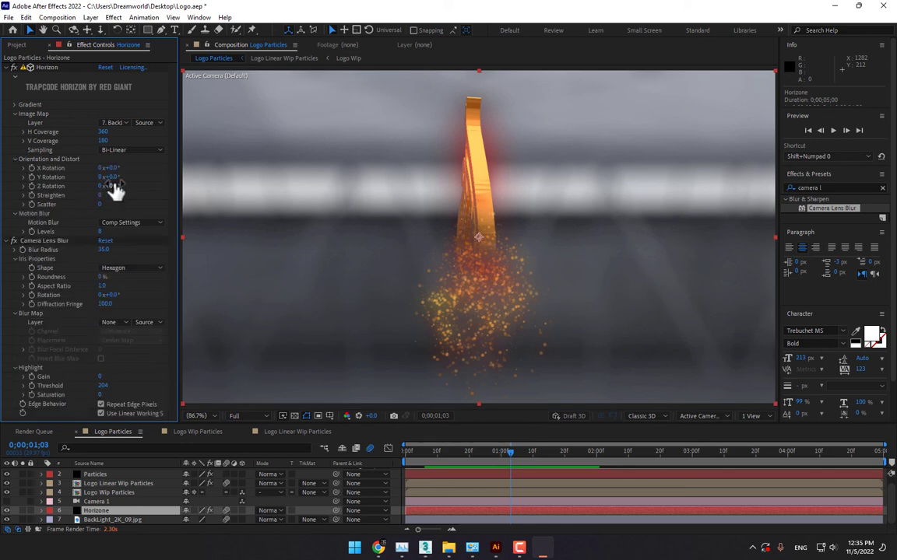
mouse_move(112, 177)
left_mouse_down()
mouse_move(125, 178)
mouse_move(117, 177)
left_mouse_up()
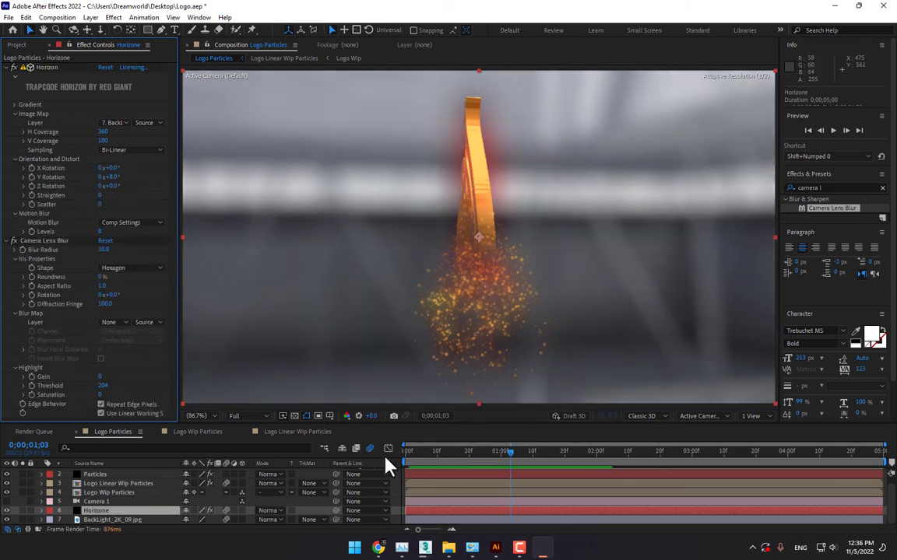
key("ctrl+z")
- Keyframe the Horizon effect's Y Rotation from 0 at the first frame to 1 revolution at 0;00;04;29
key("Home")
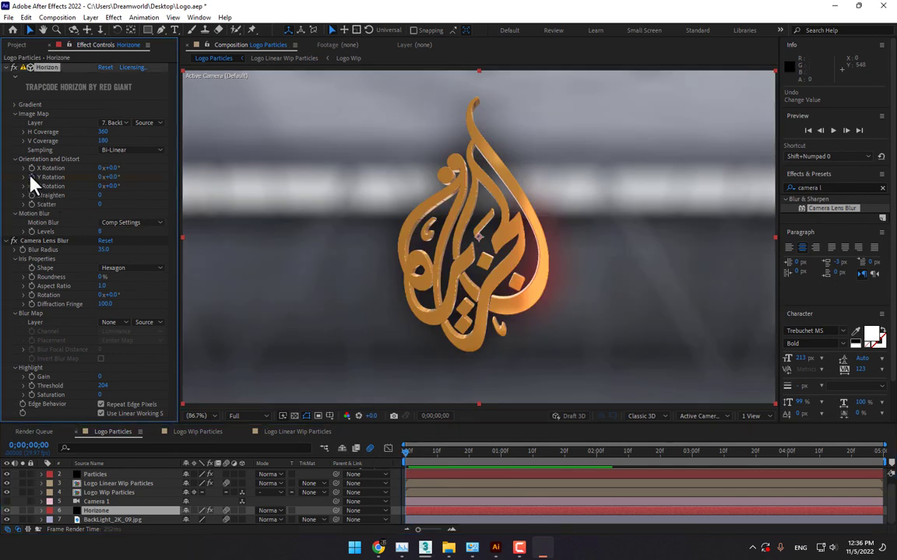
key("End")
left_click(878, 455)
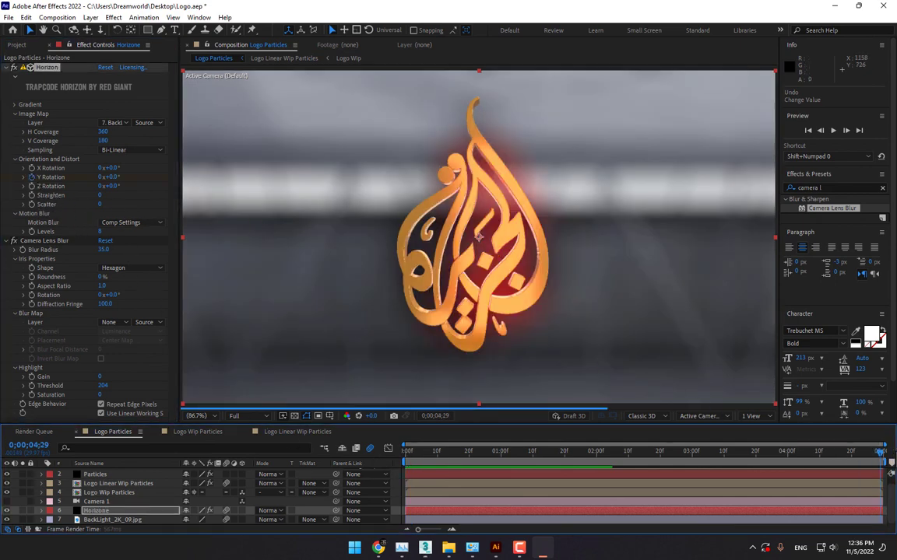
left_click(107, 177)
type("1")
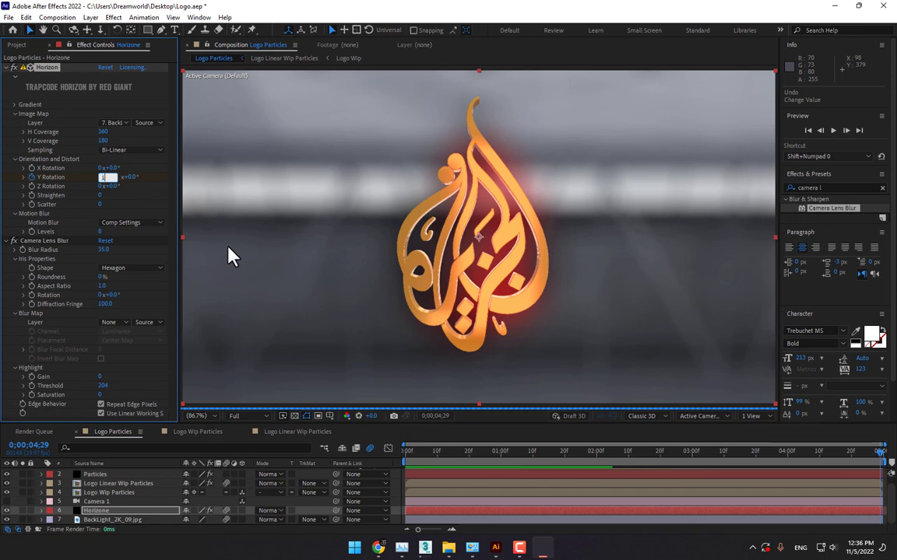
key("Return")
- Set the composition viewer's resolution to Quarter and scrub to 0;00;01;08 to check the background's rotation direction
left_click(245, 421)
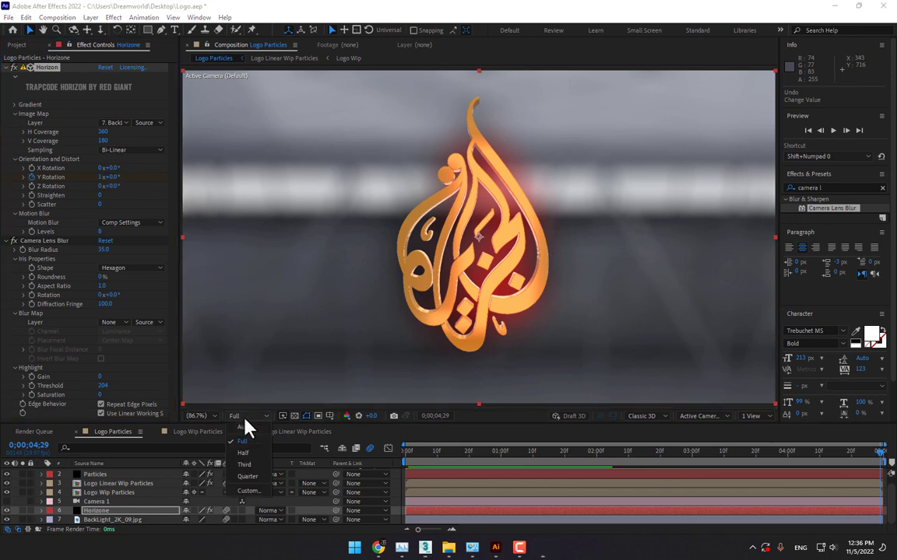
left_click(256, 479)
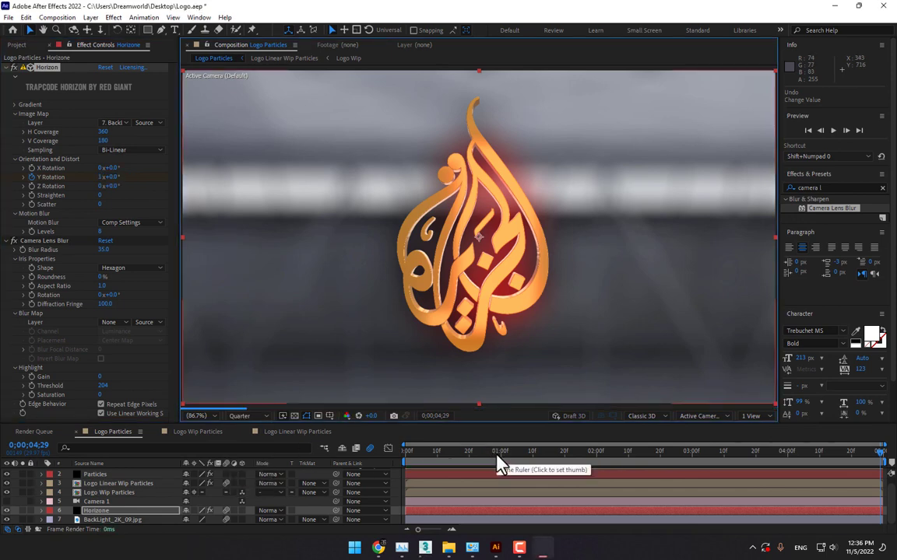
left_click(511, 458)
left_click_drag(512, 462, 527, 463)
- Redo the Horizon Y Rotation keyframes from 0 at the first frame to -1 revolution at 0;00;04;29, and preview from the start
key("Home")
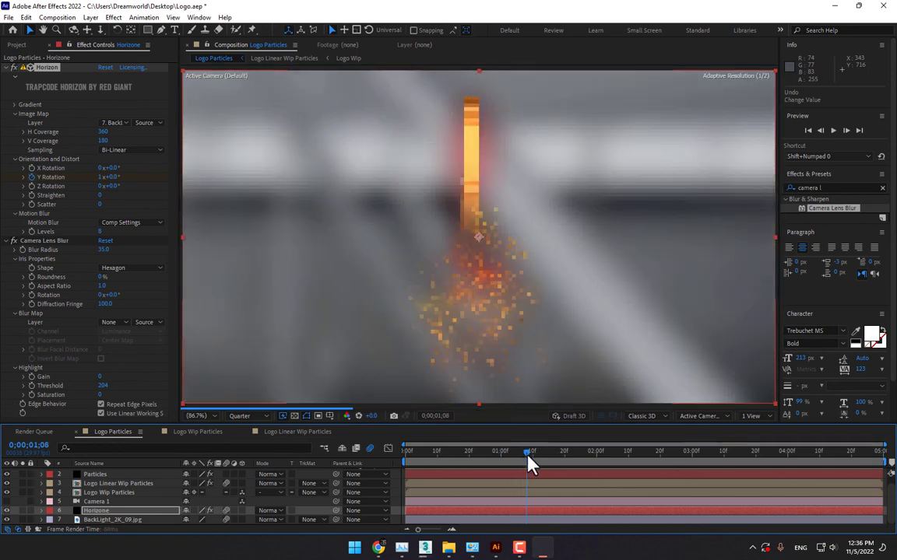
left_click(30, 176)
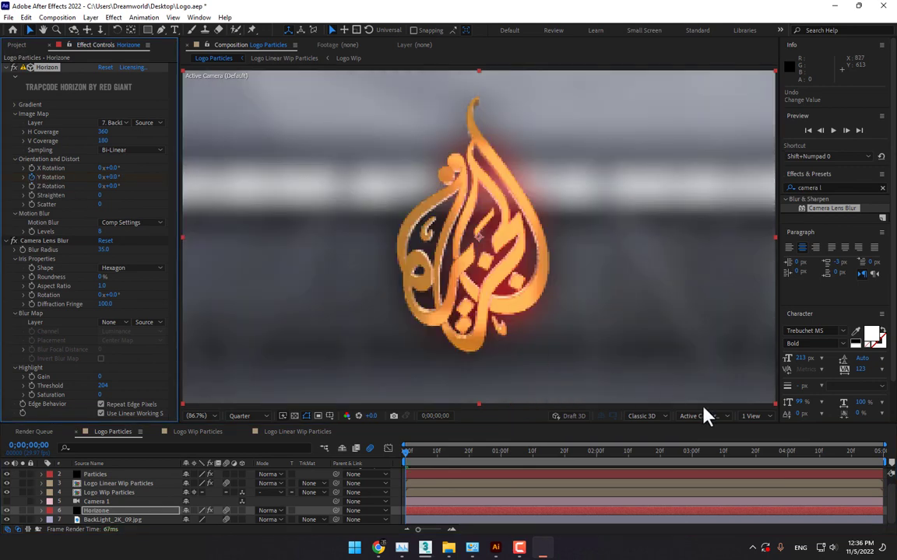
left_click(876, 452)
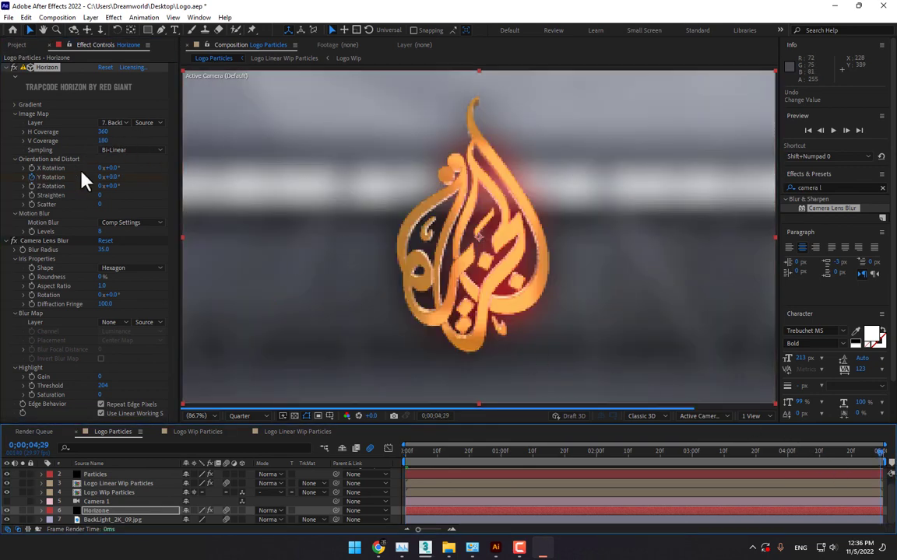
left_click(101, 177)
type("-1")
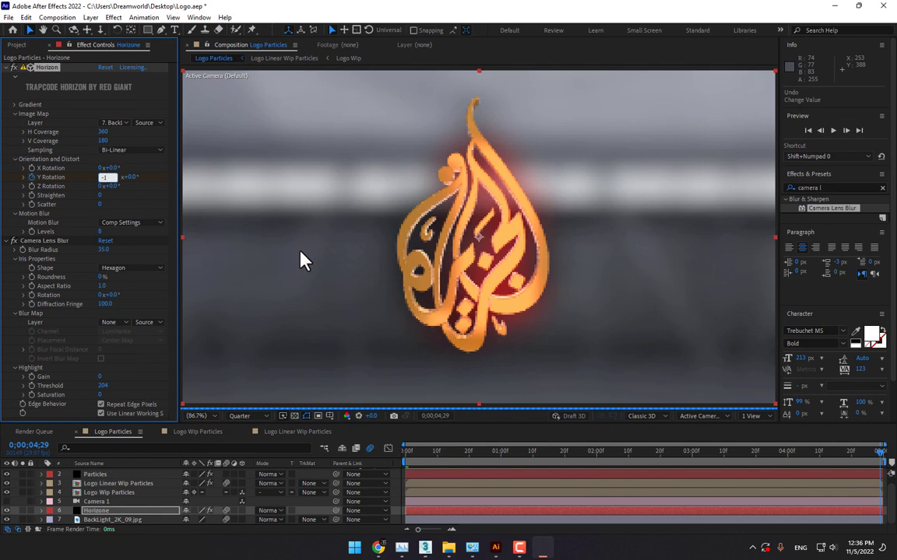
key("Return")
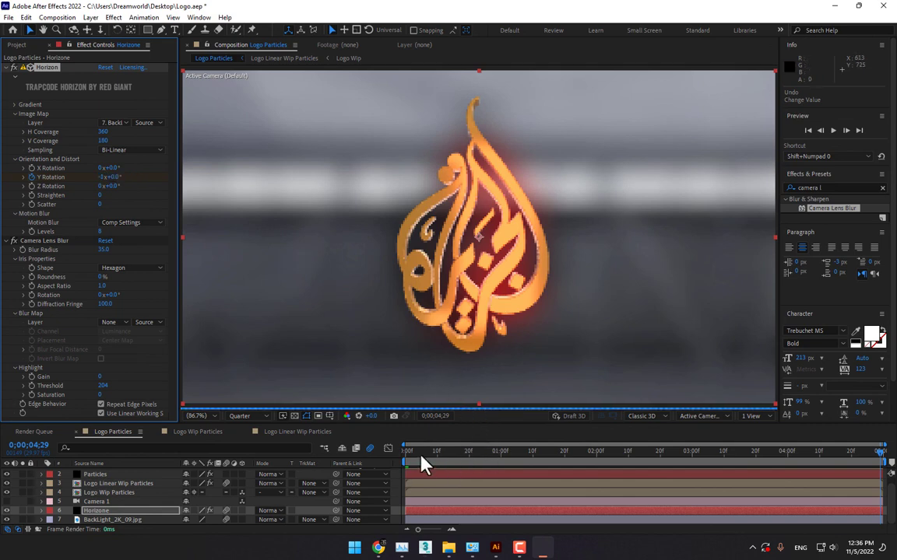
left_click(406, 454)
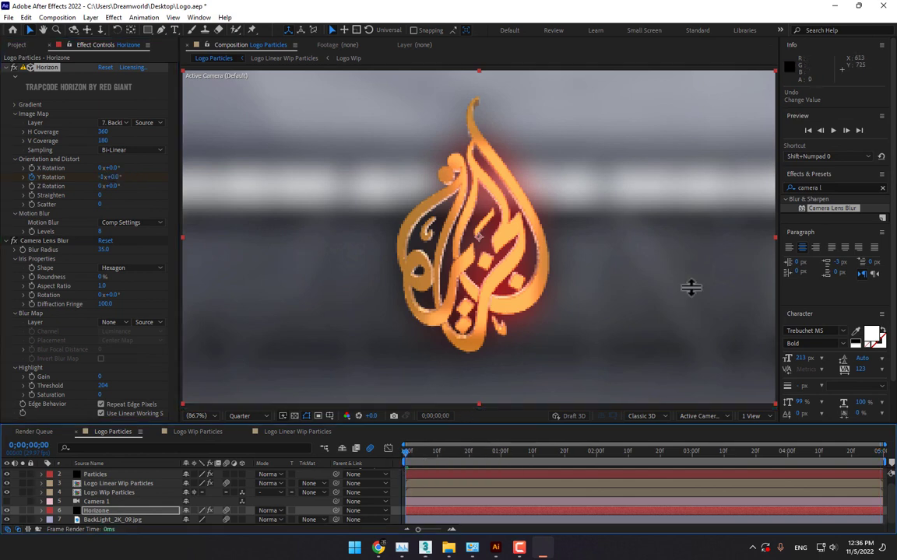
left_click(832, 130)
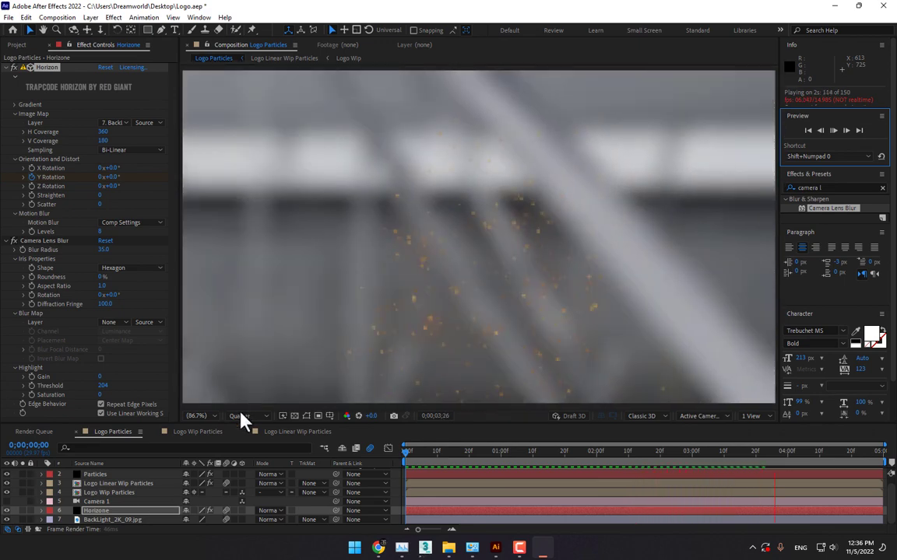
- Restore the composition viewer's resolution to Full and play the animation preview through at that quality
left_click(243, 416)
left_click(242, 440)
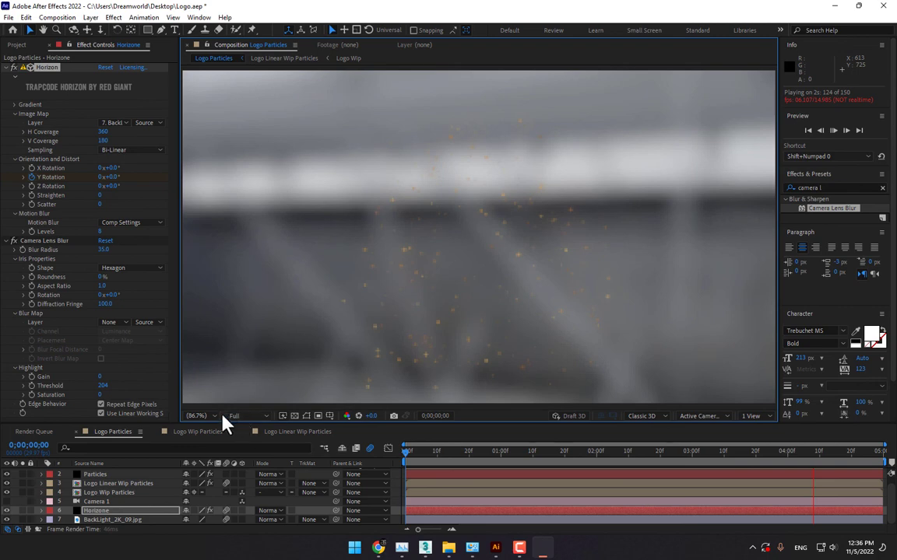
left_click(200, 416)
left_click(196, 214)
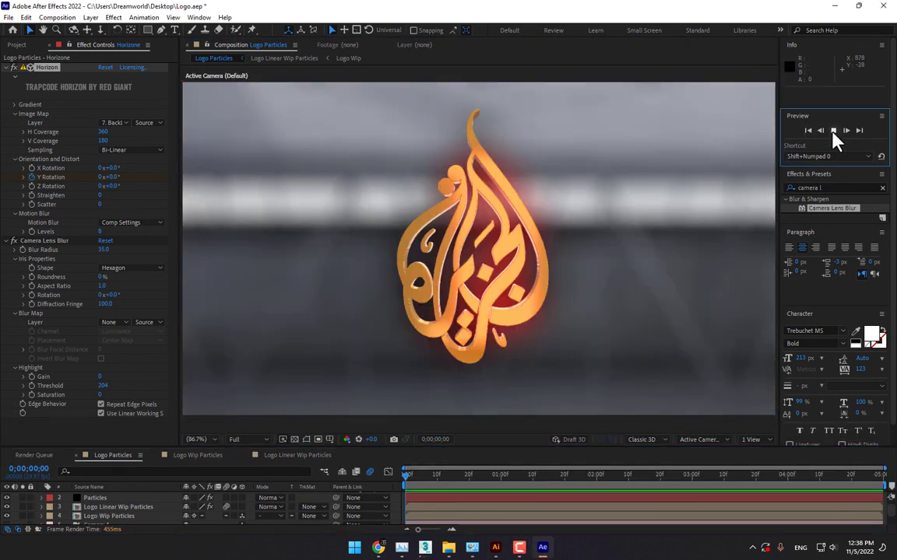
left_click(833, 132)
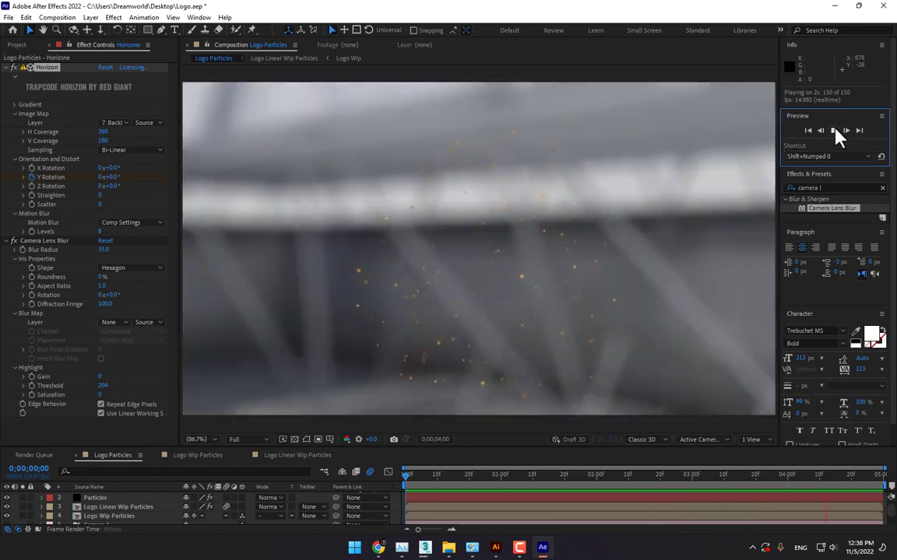
left_click(834, 130)
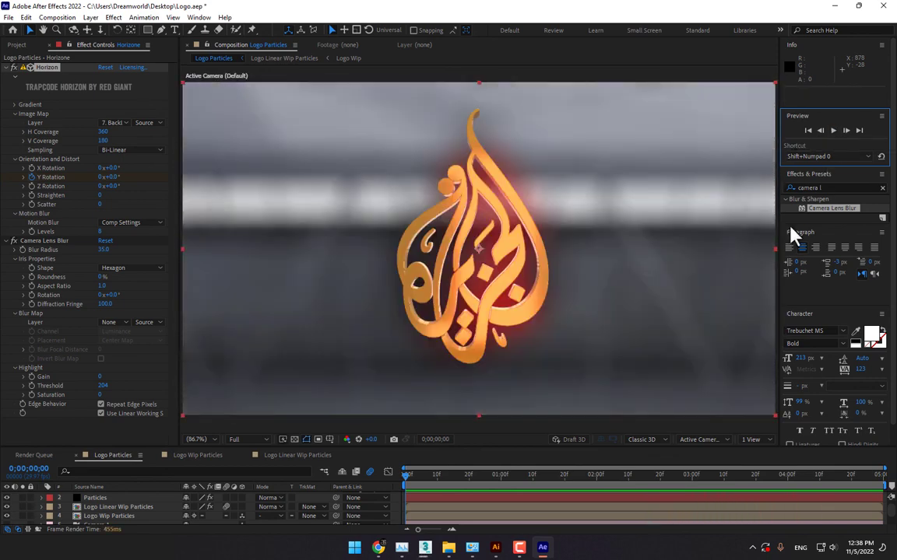